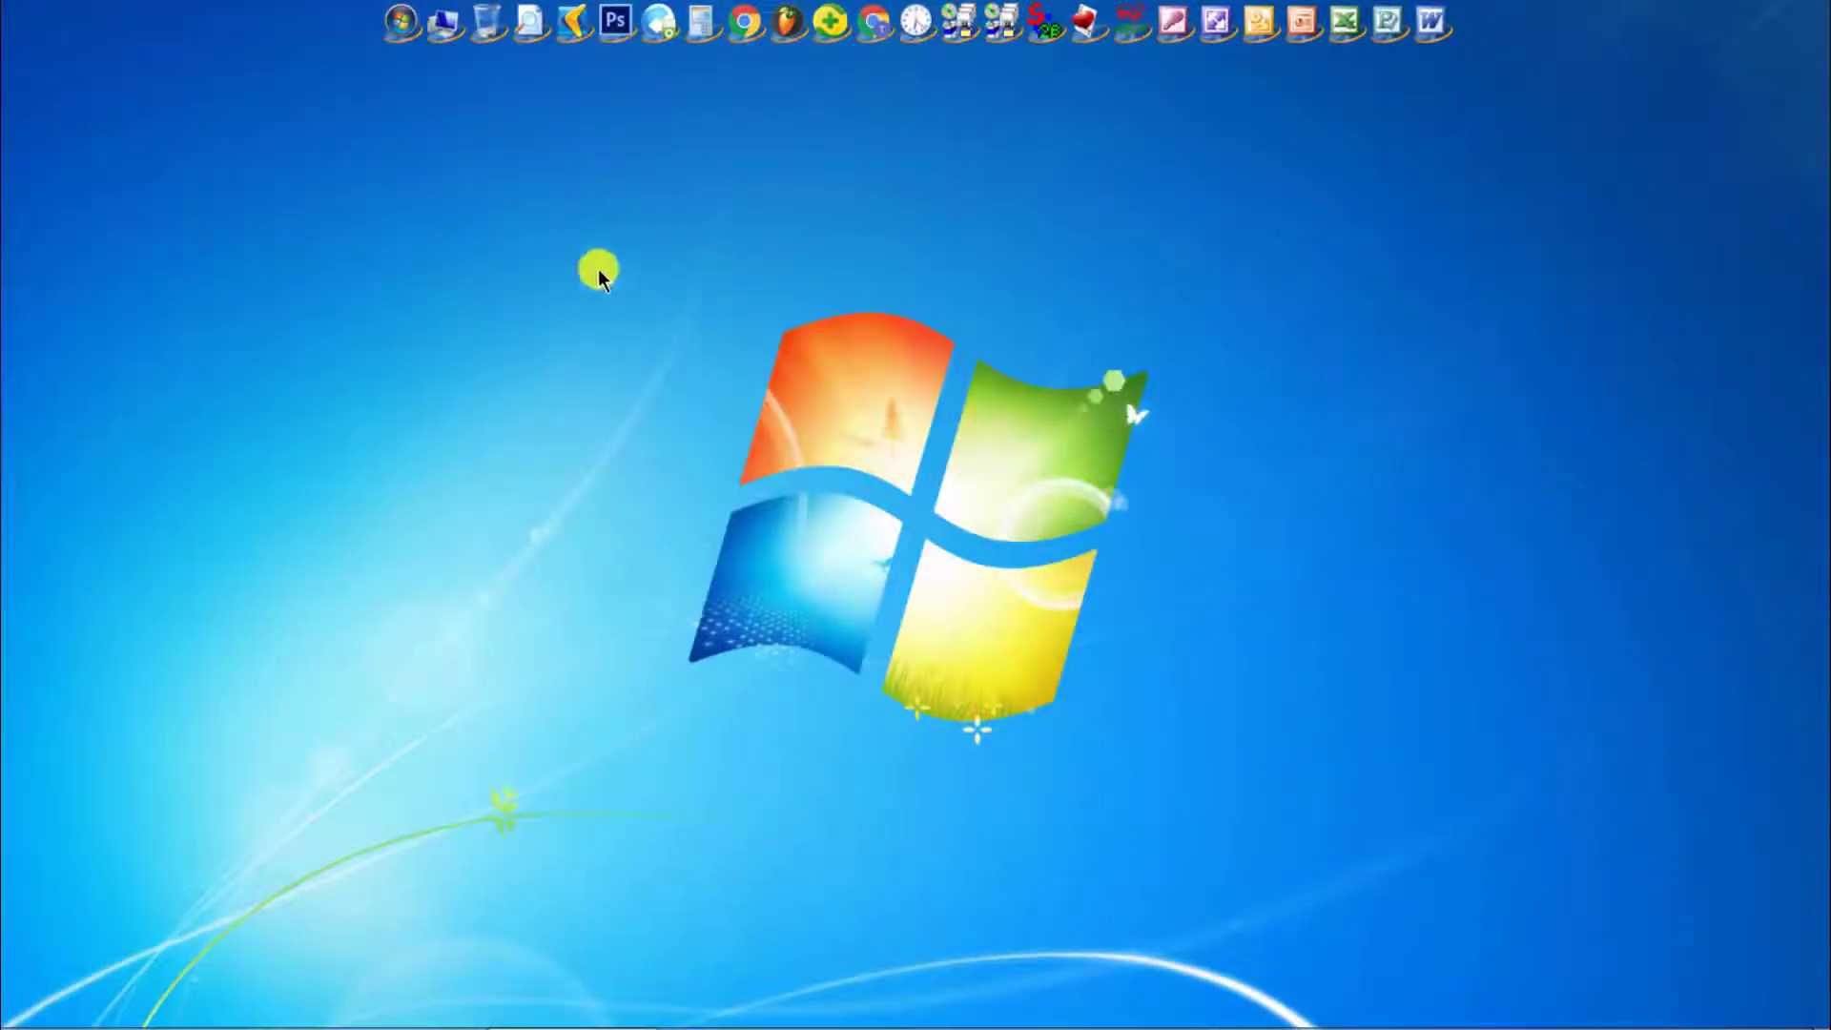
Open Removable Disk (J:) from Computer to view its contents
click(448, 40)
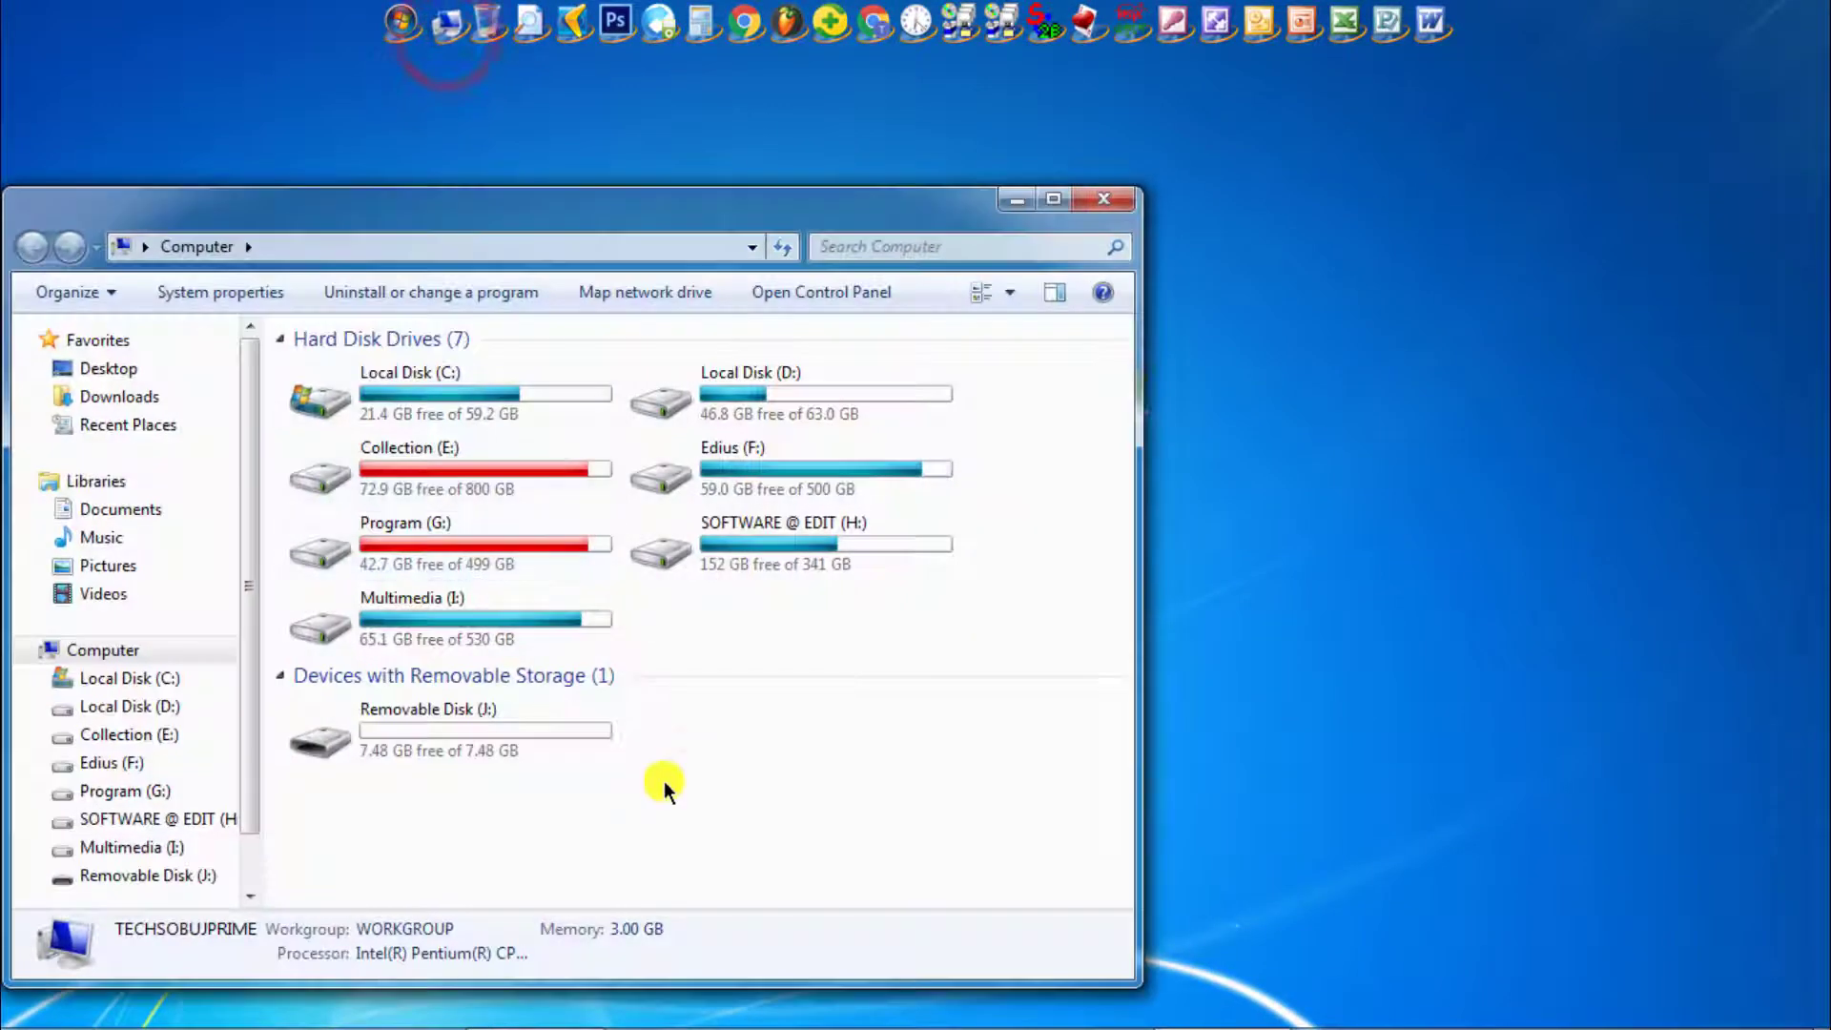
drag(242, 780, 253, 838)
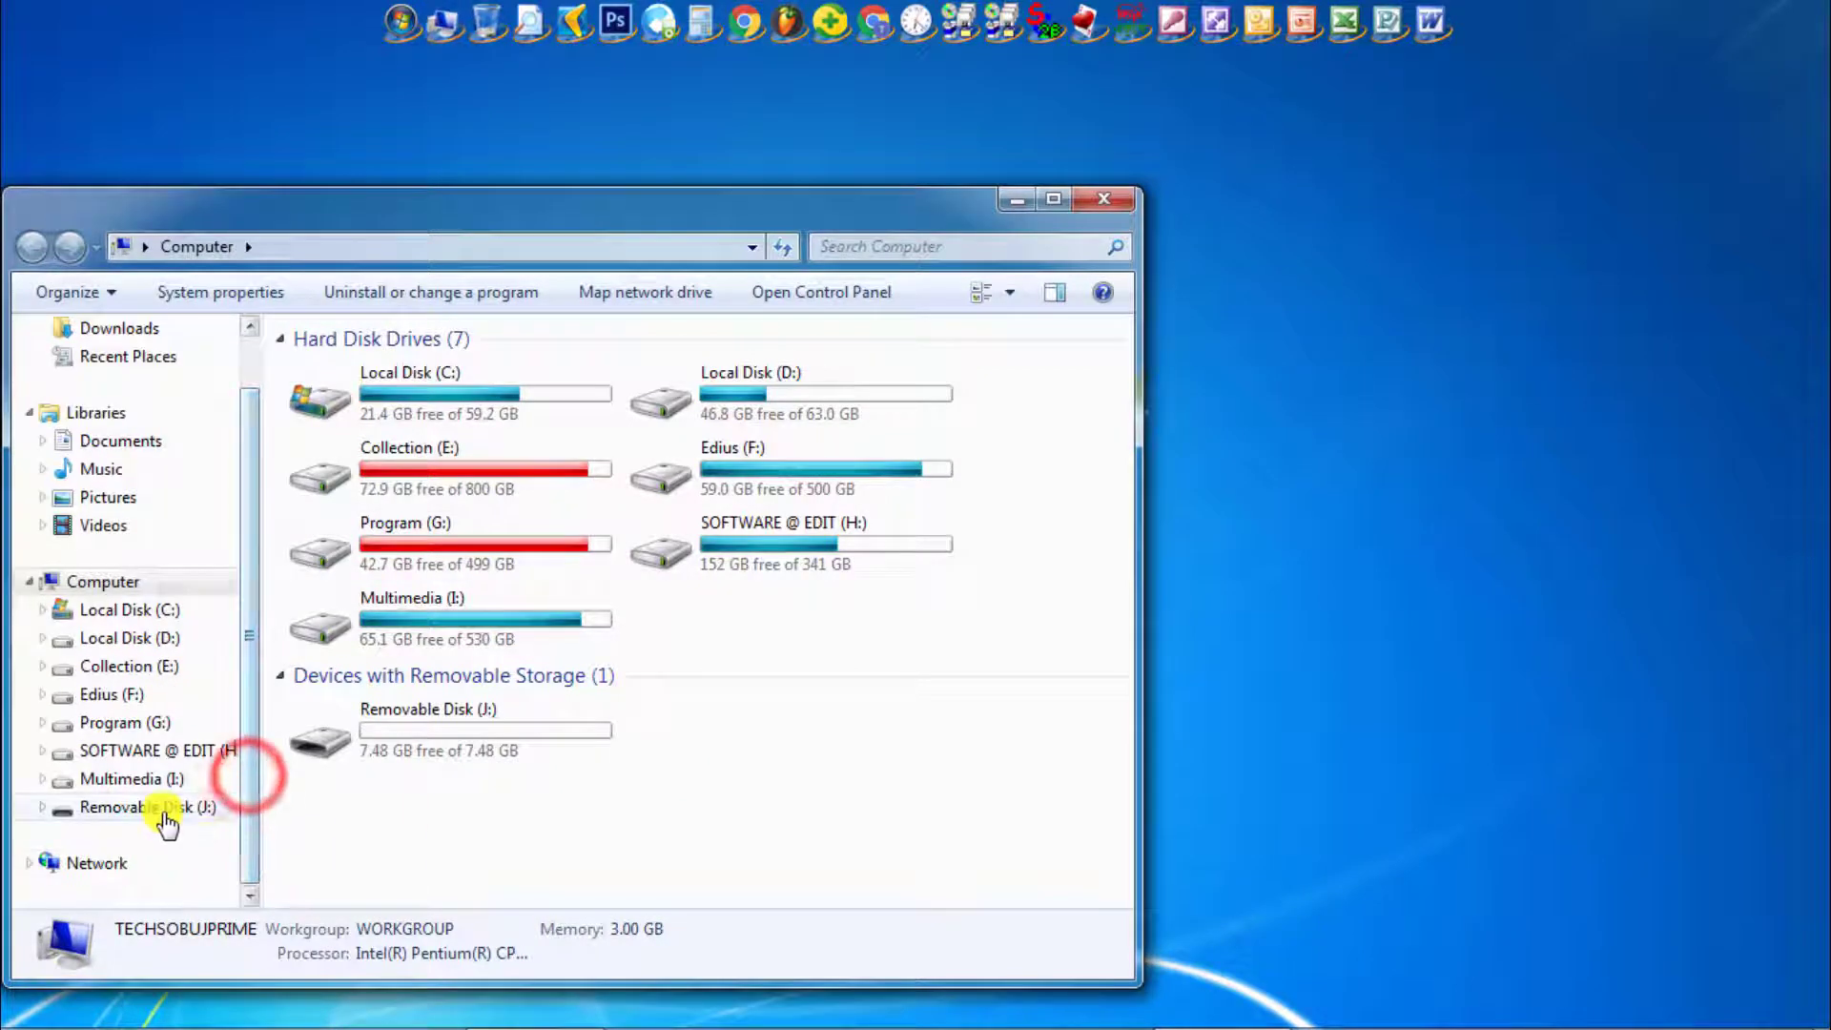
click(133, 807)
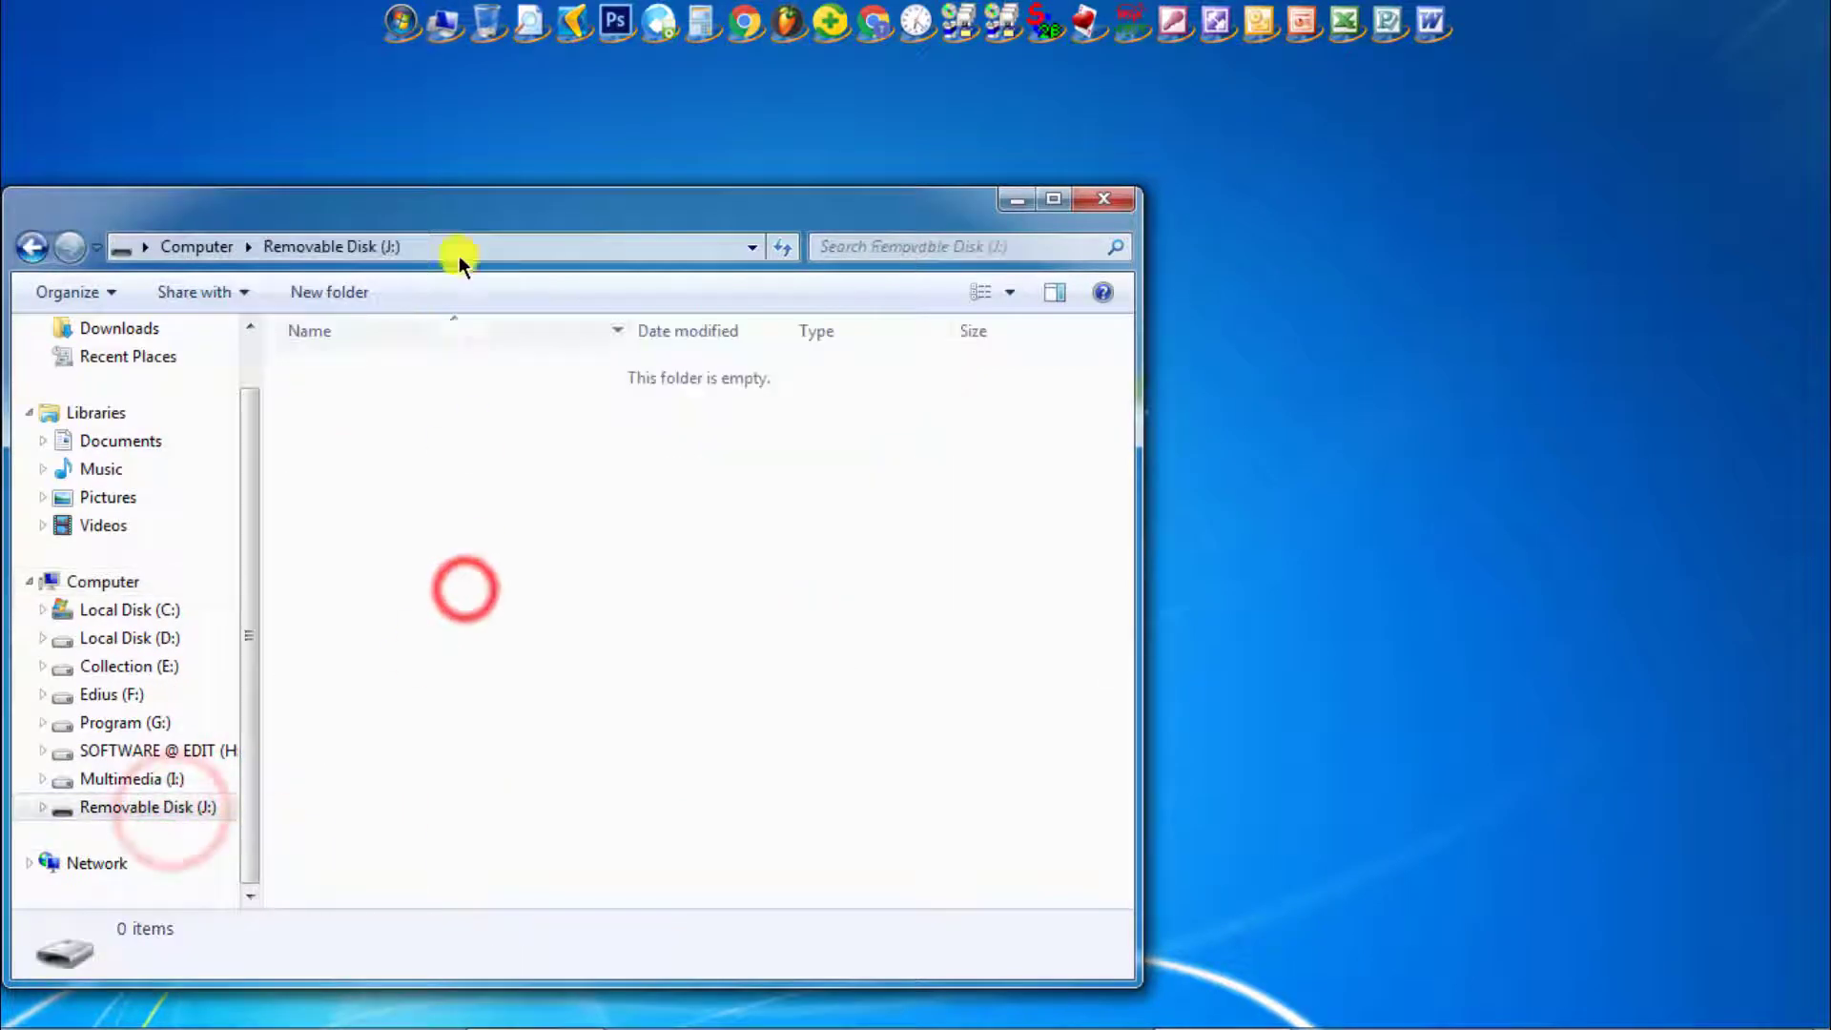
drag(462, 210, 513, 179)
Check the used and free space in the properties of Removable Disk (J:), and close the properties and the file window
right_click(472, 449)
click(584, 793)
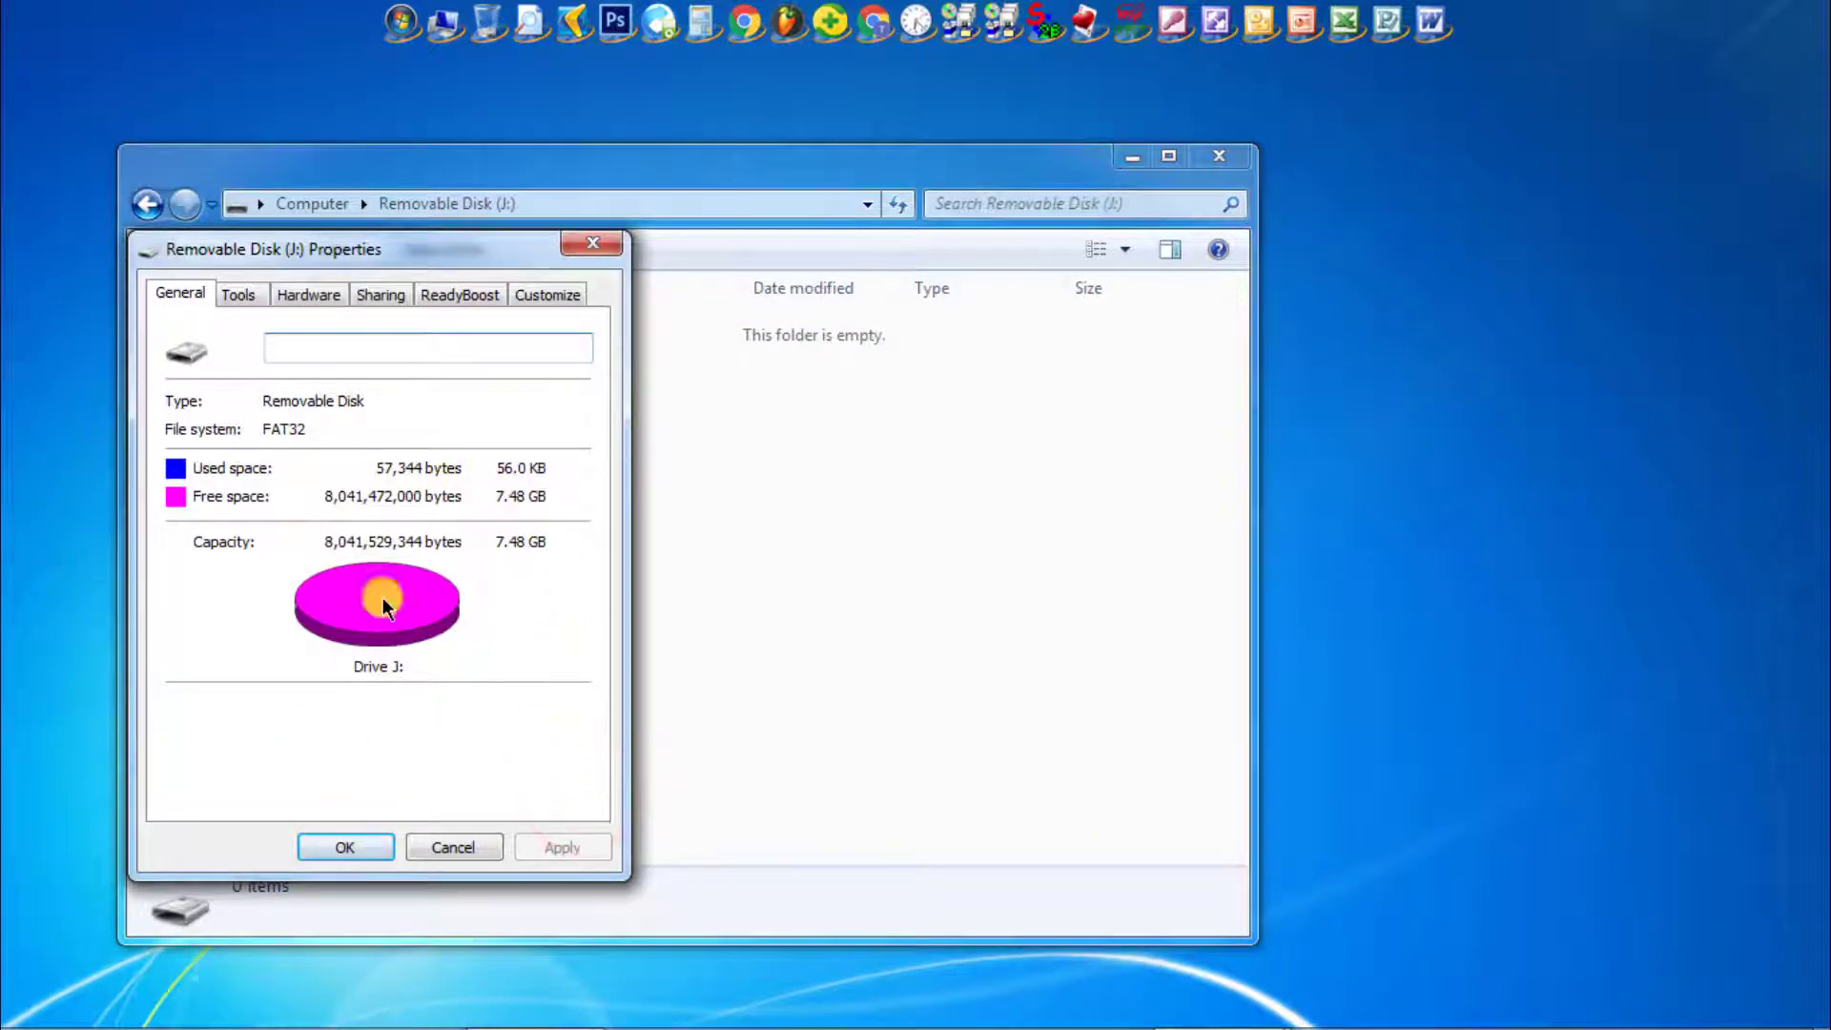
click(462, 847)
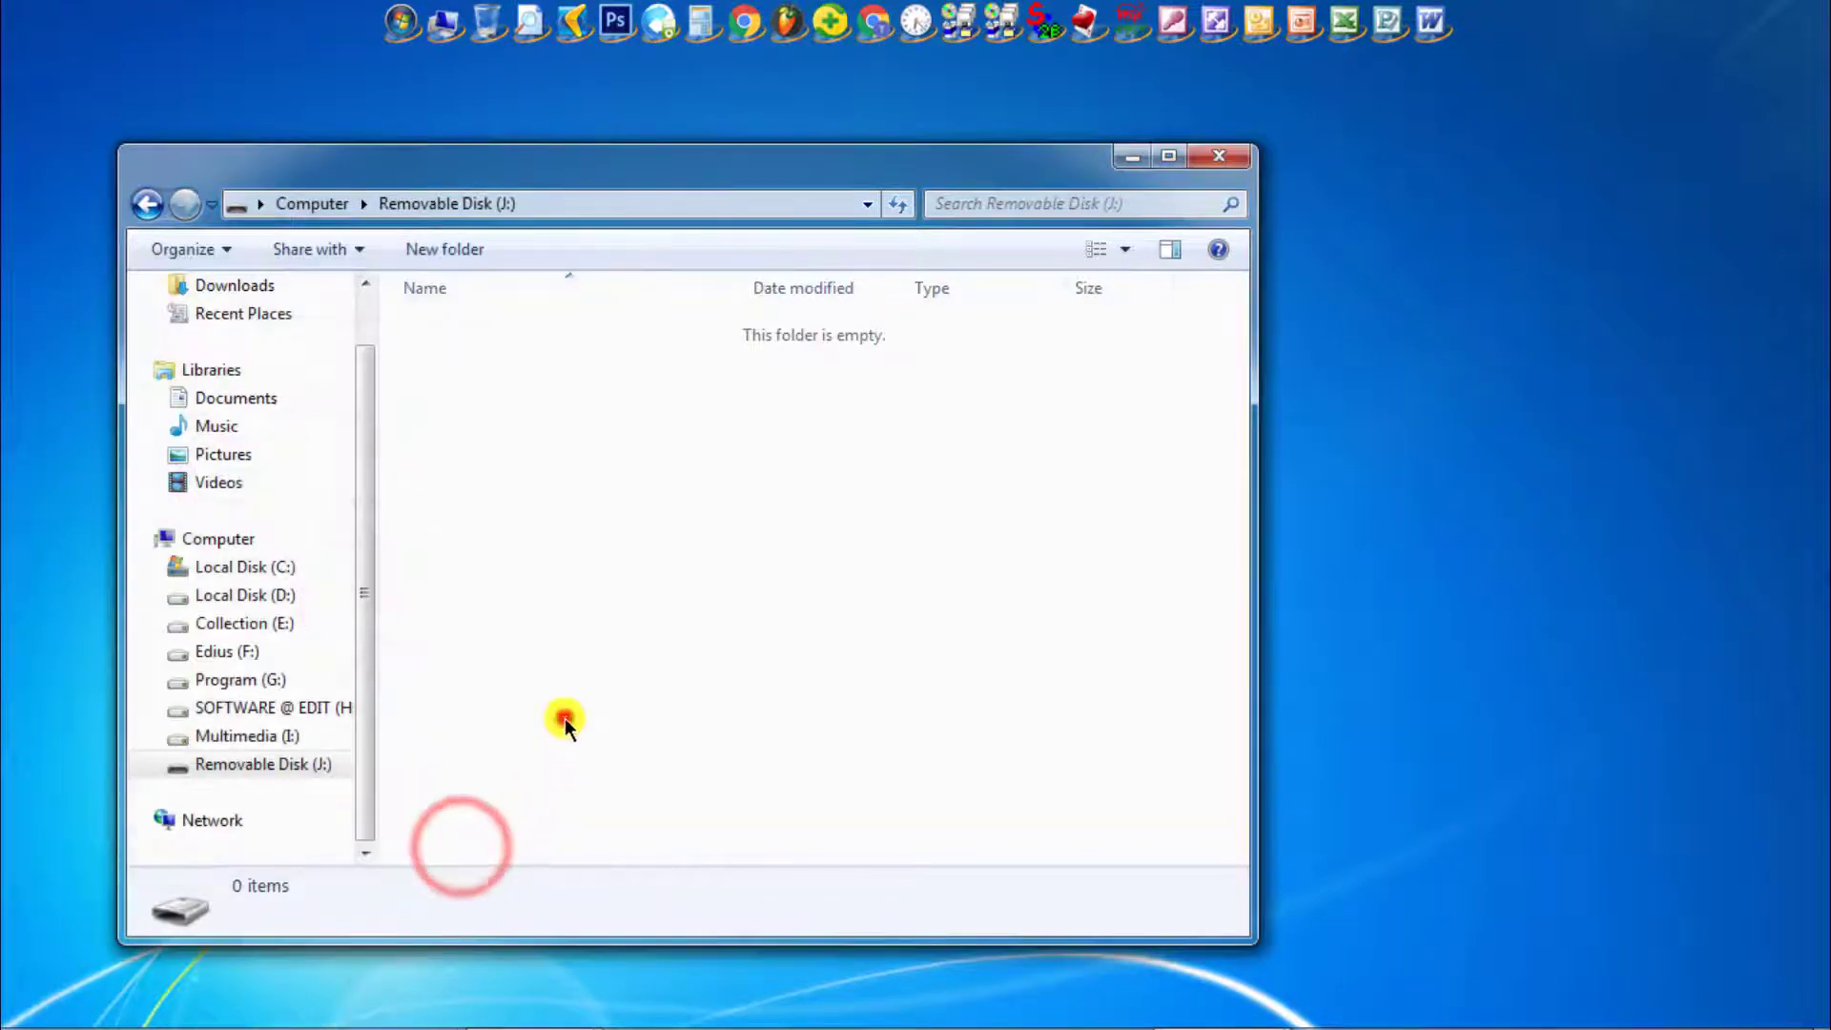
click(565, 717)
click(148, 203)
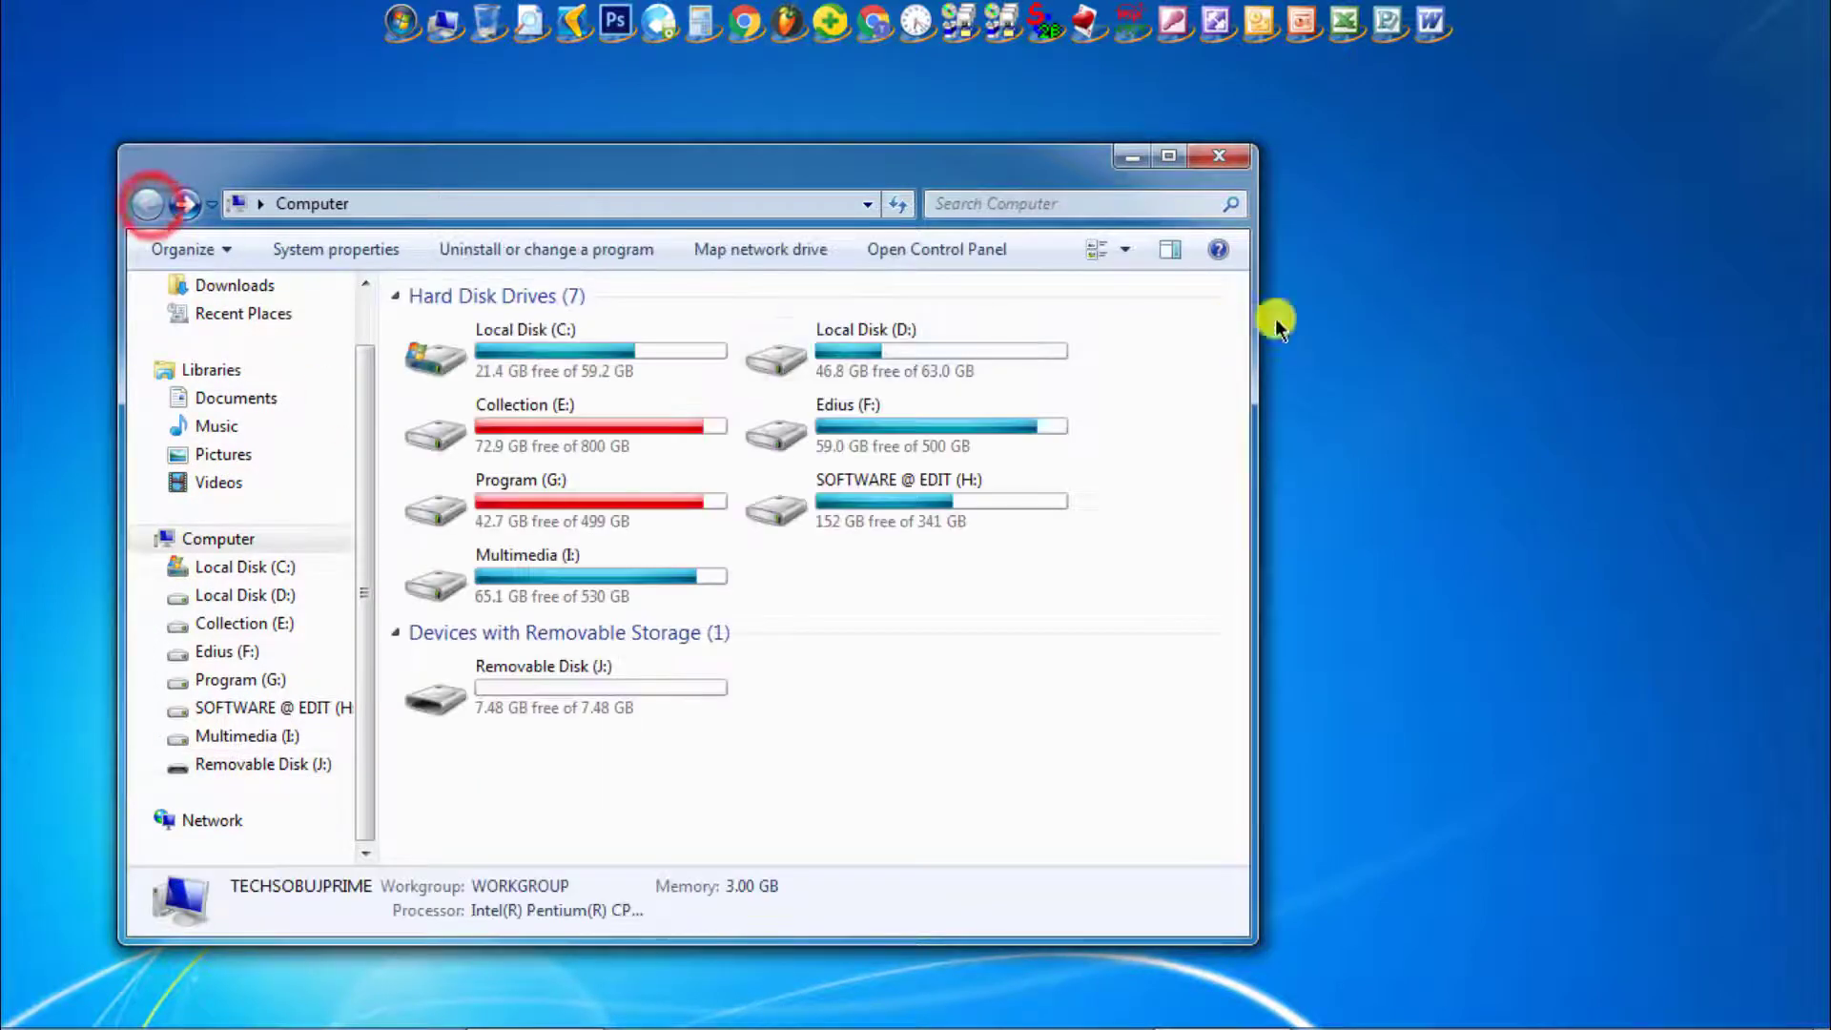
click(1225, 158)
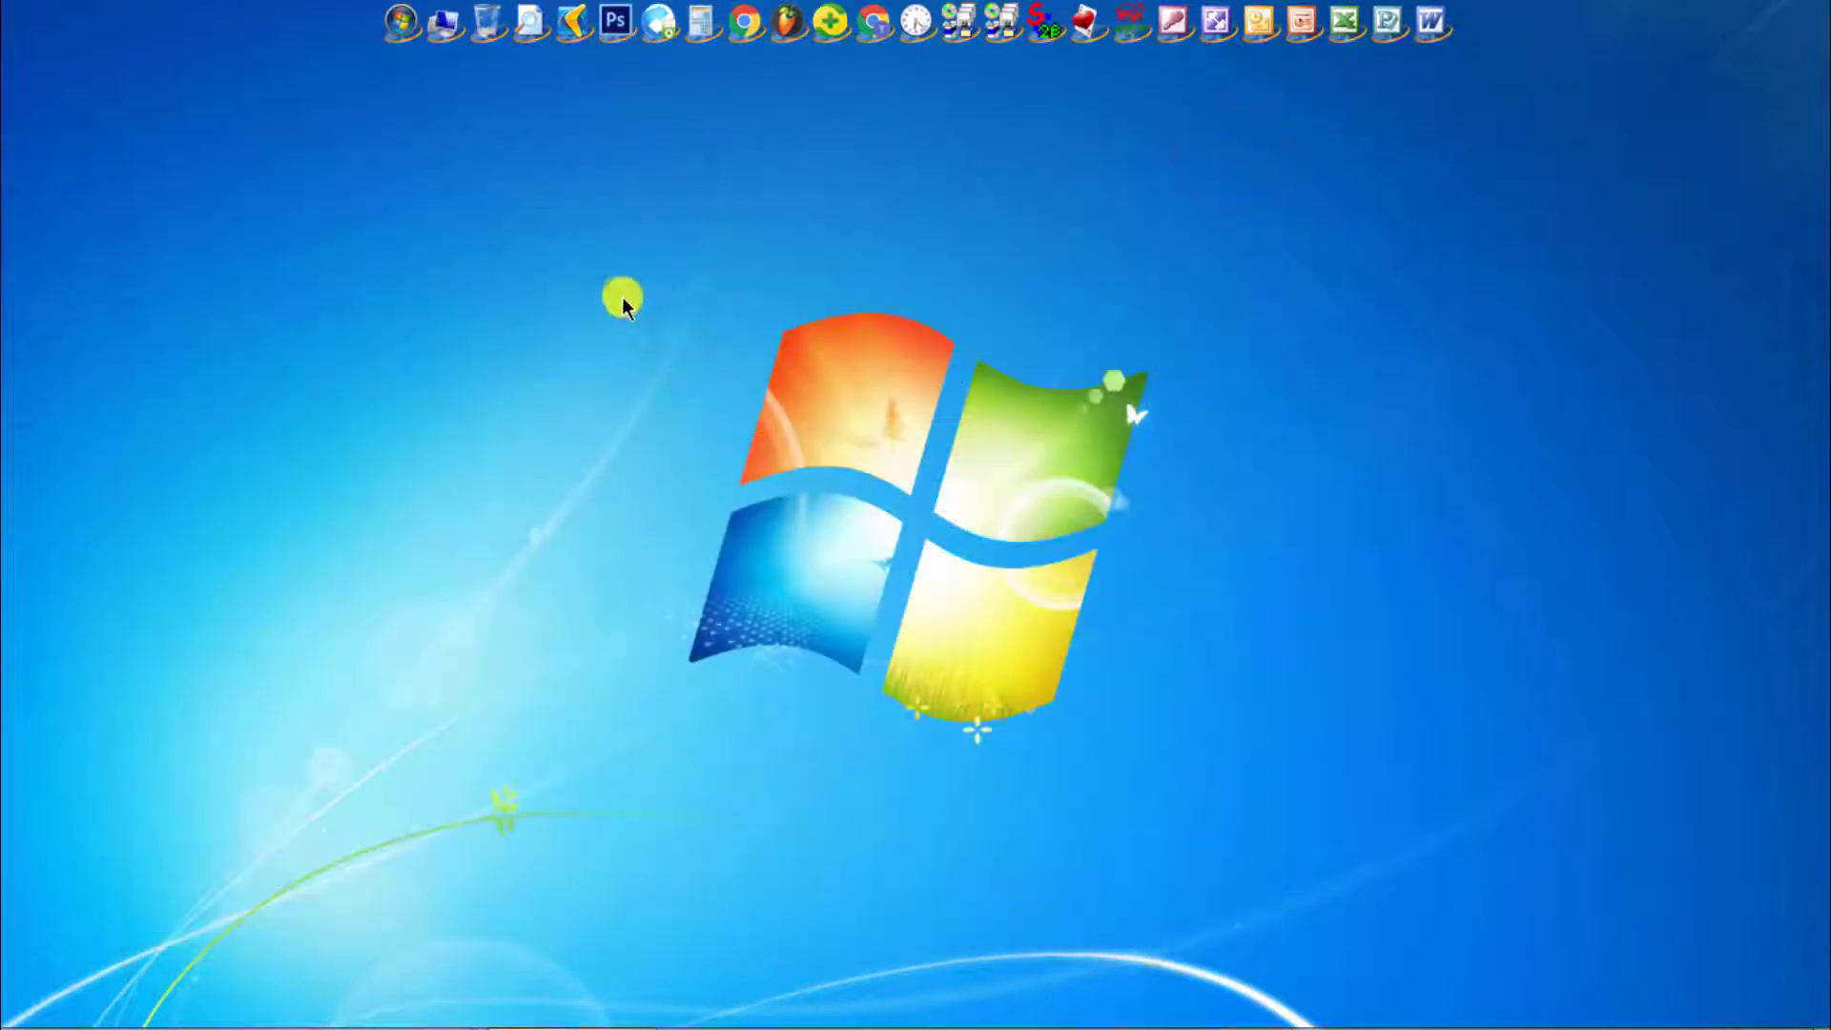
Open the Memory Card Recovery 3.6 folder under SOFTWARE @ EDIT (H:), All Software, Recovery File
click(437, 30)
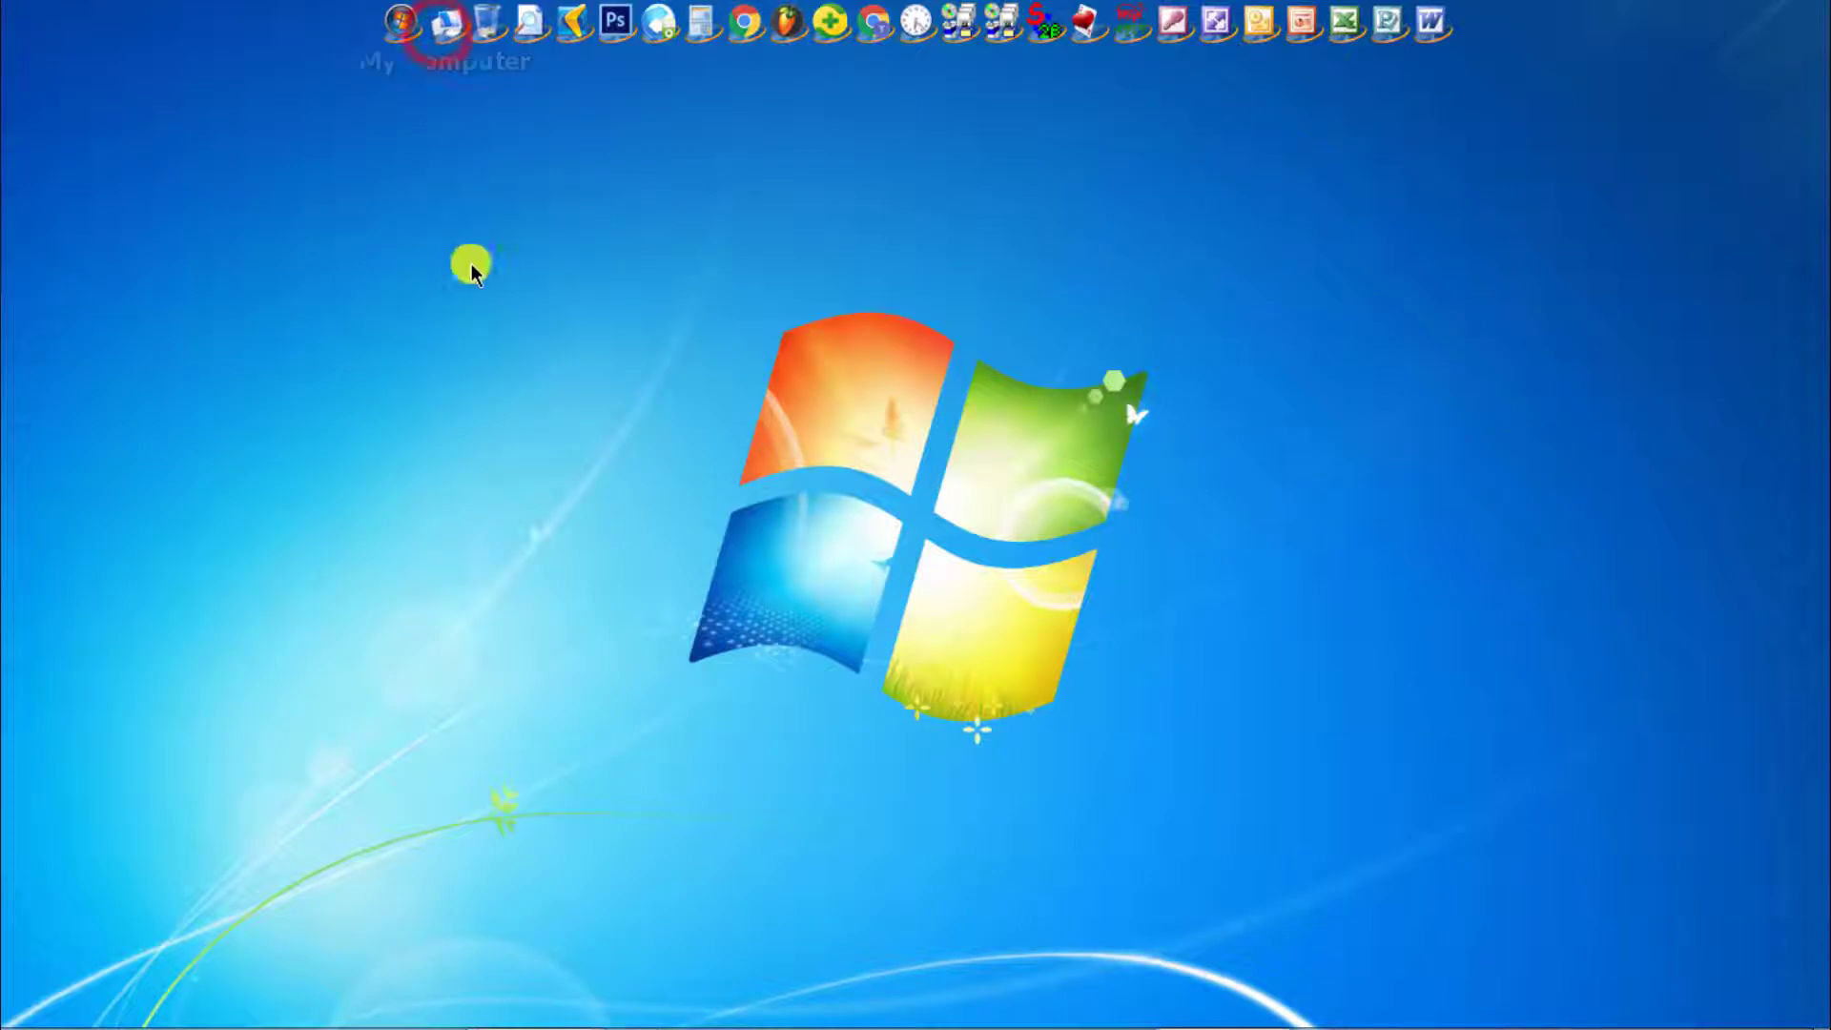
click(258, 776)
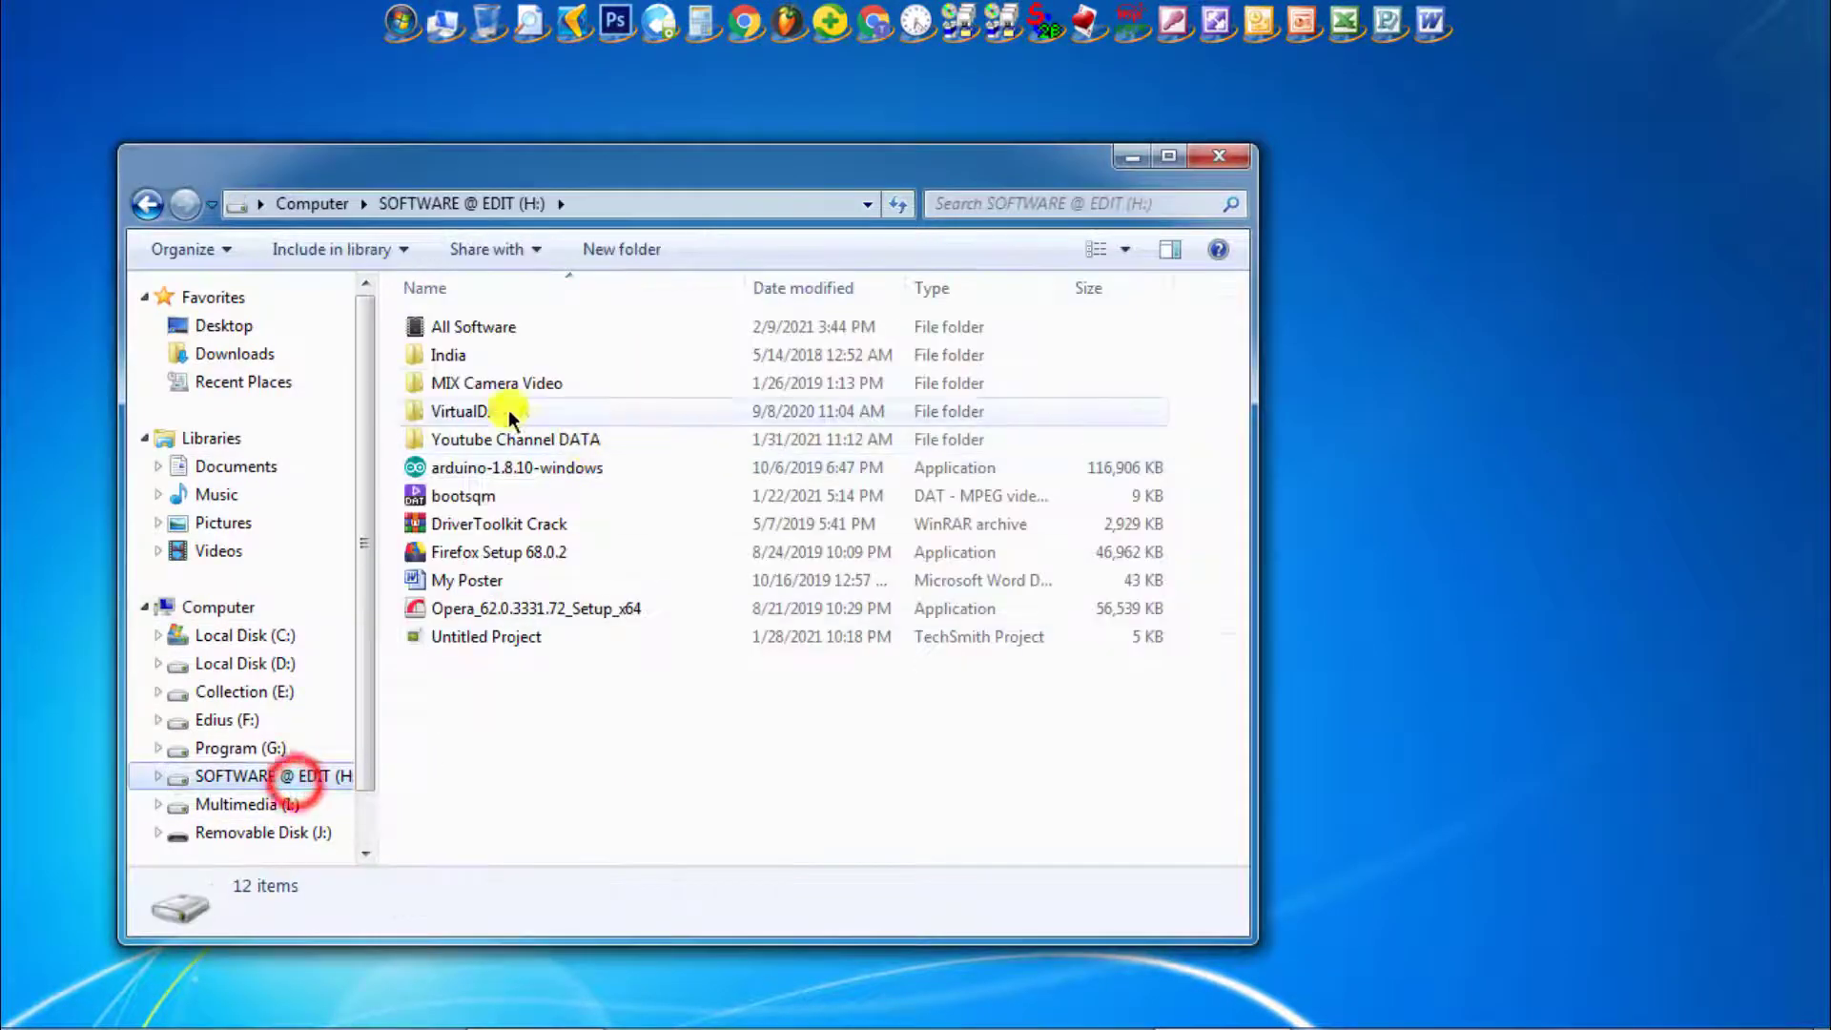
click(448, 355)
double_click(449, 326)
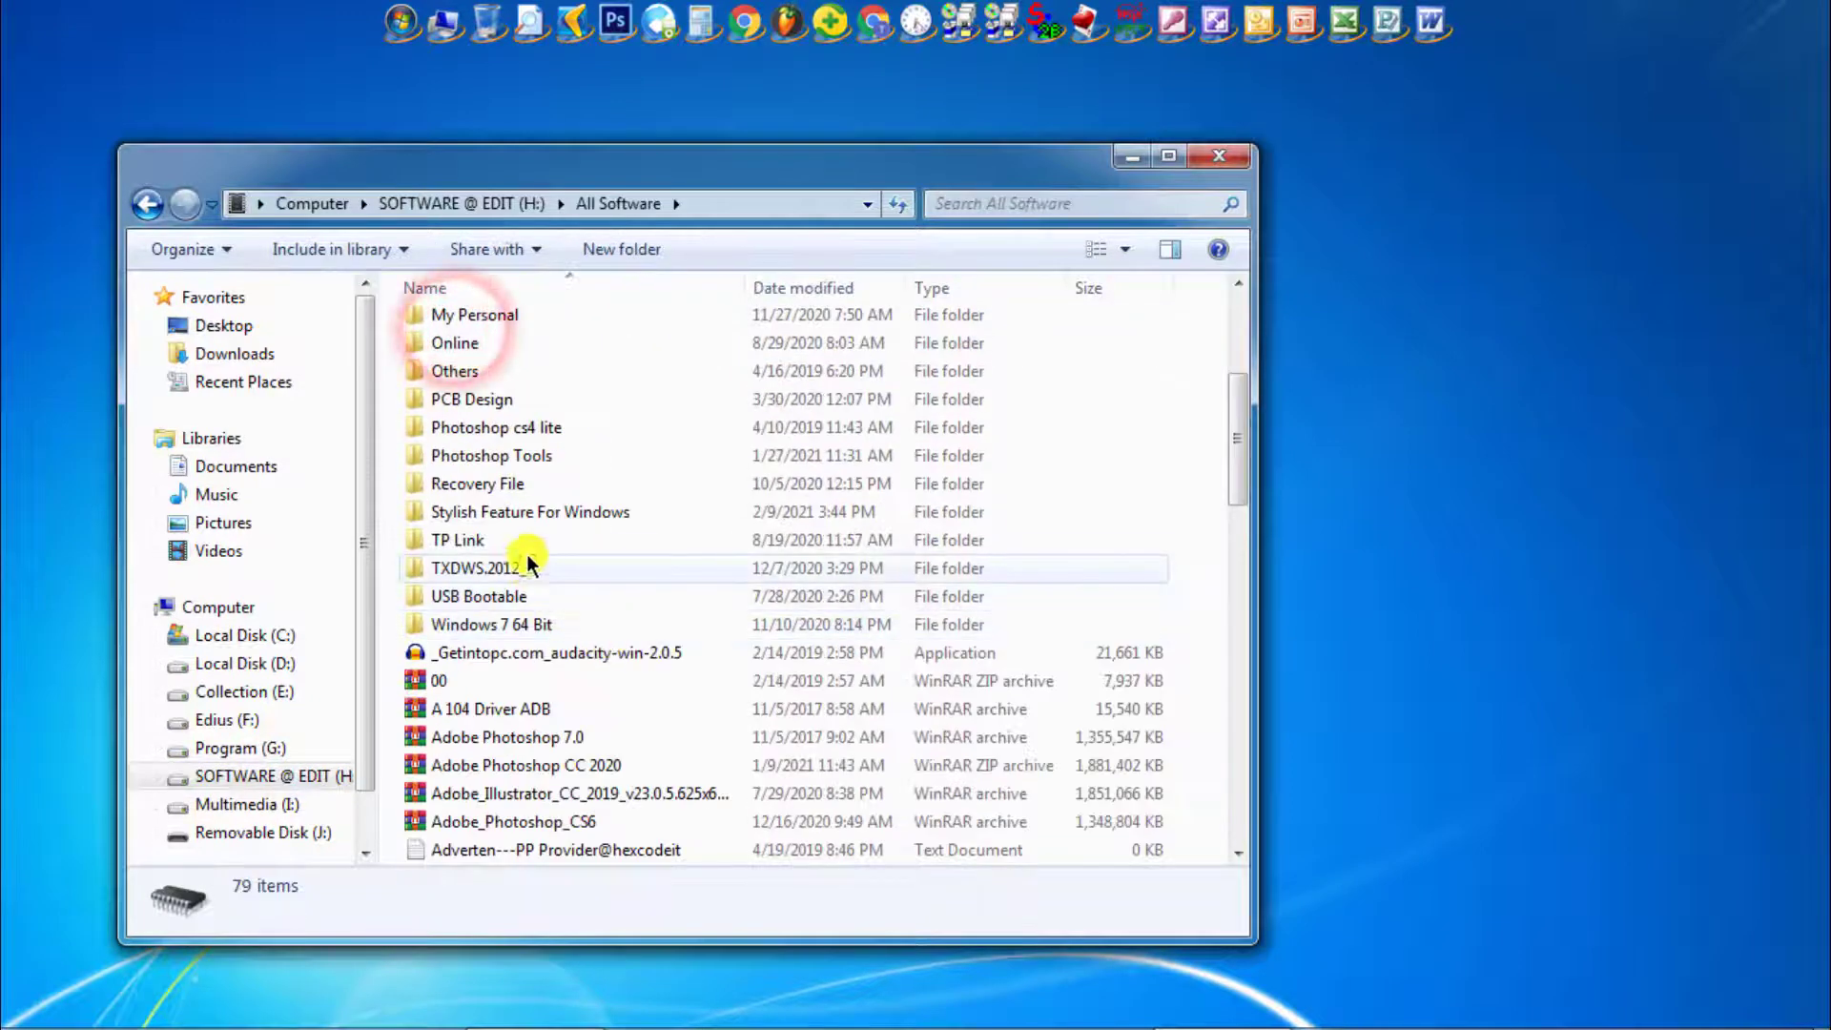
click(643, 455)
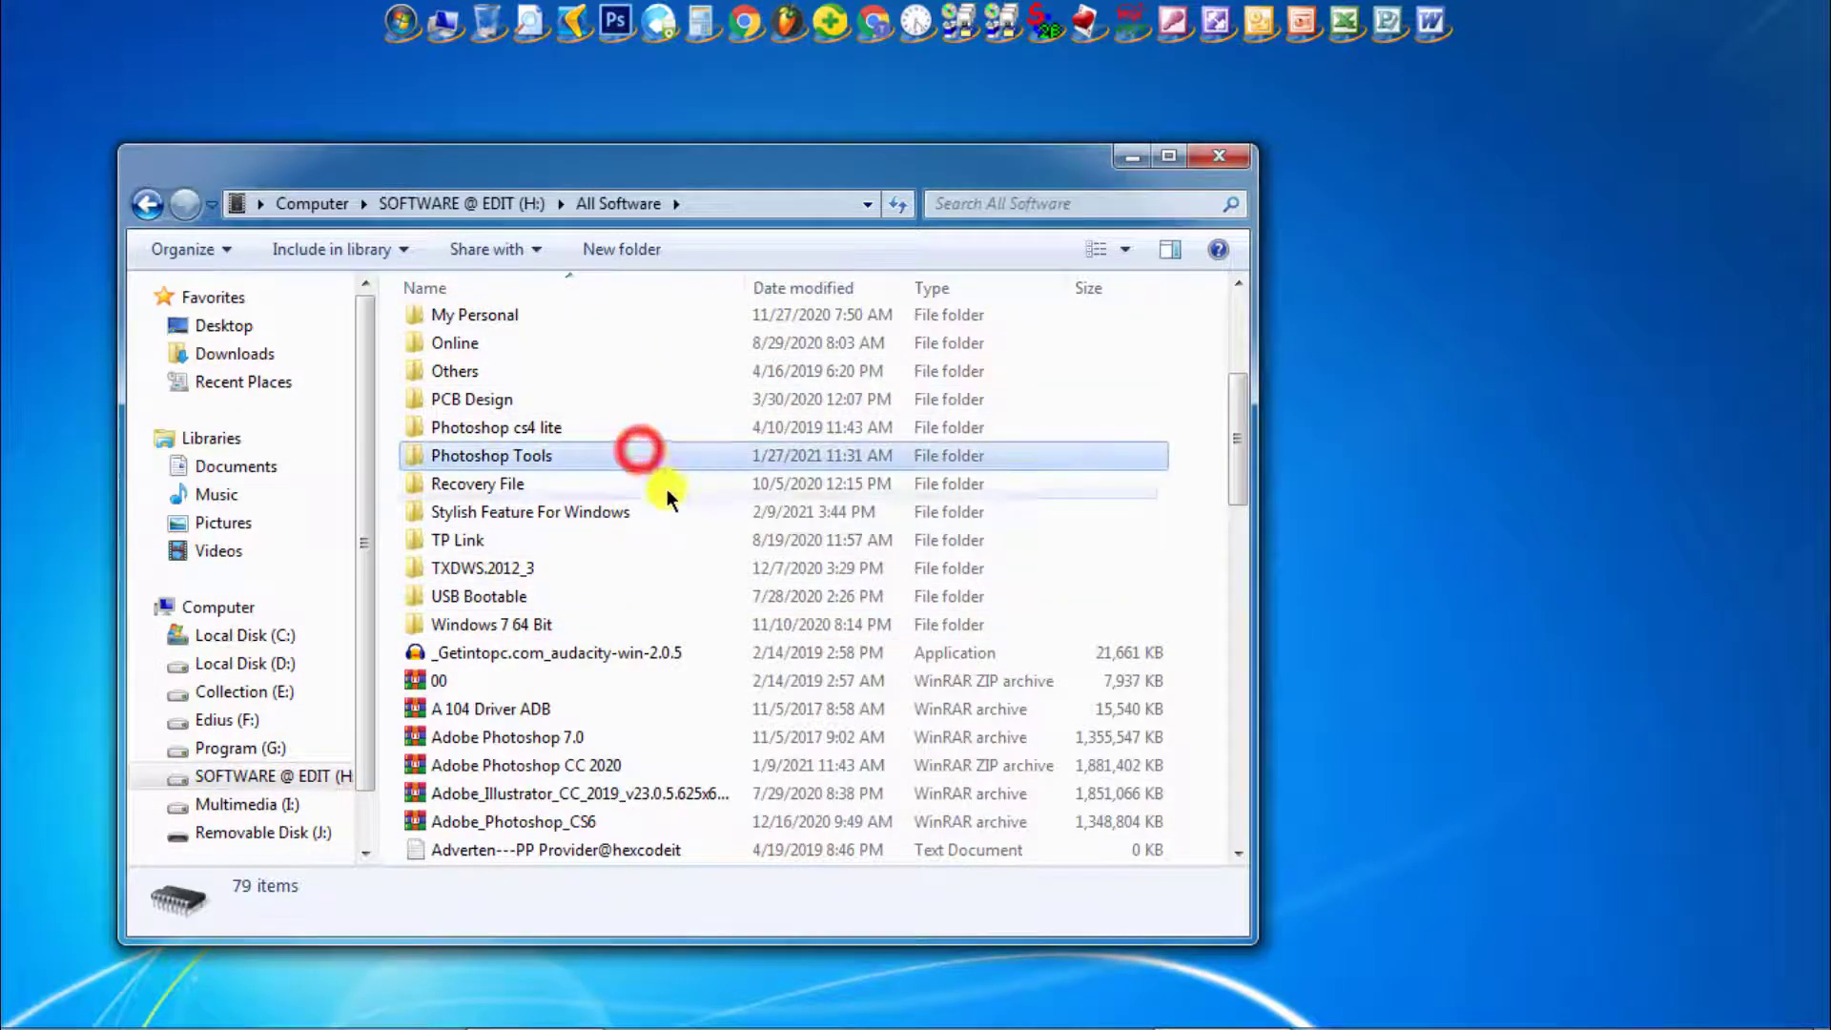
scroll(658, 515, up, 2)
double_click(482, 627)
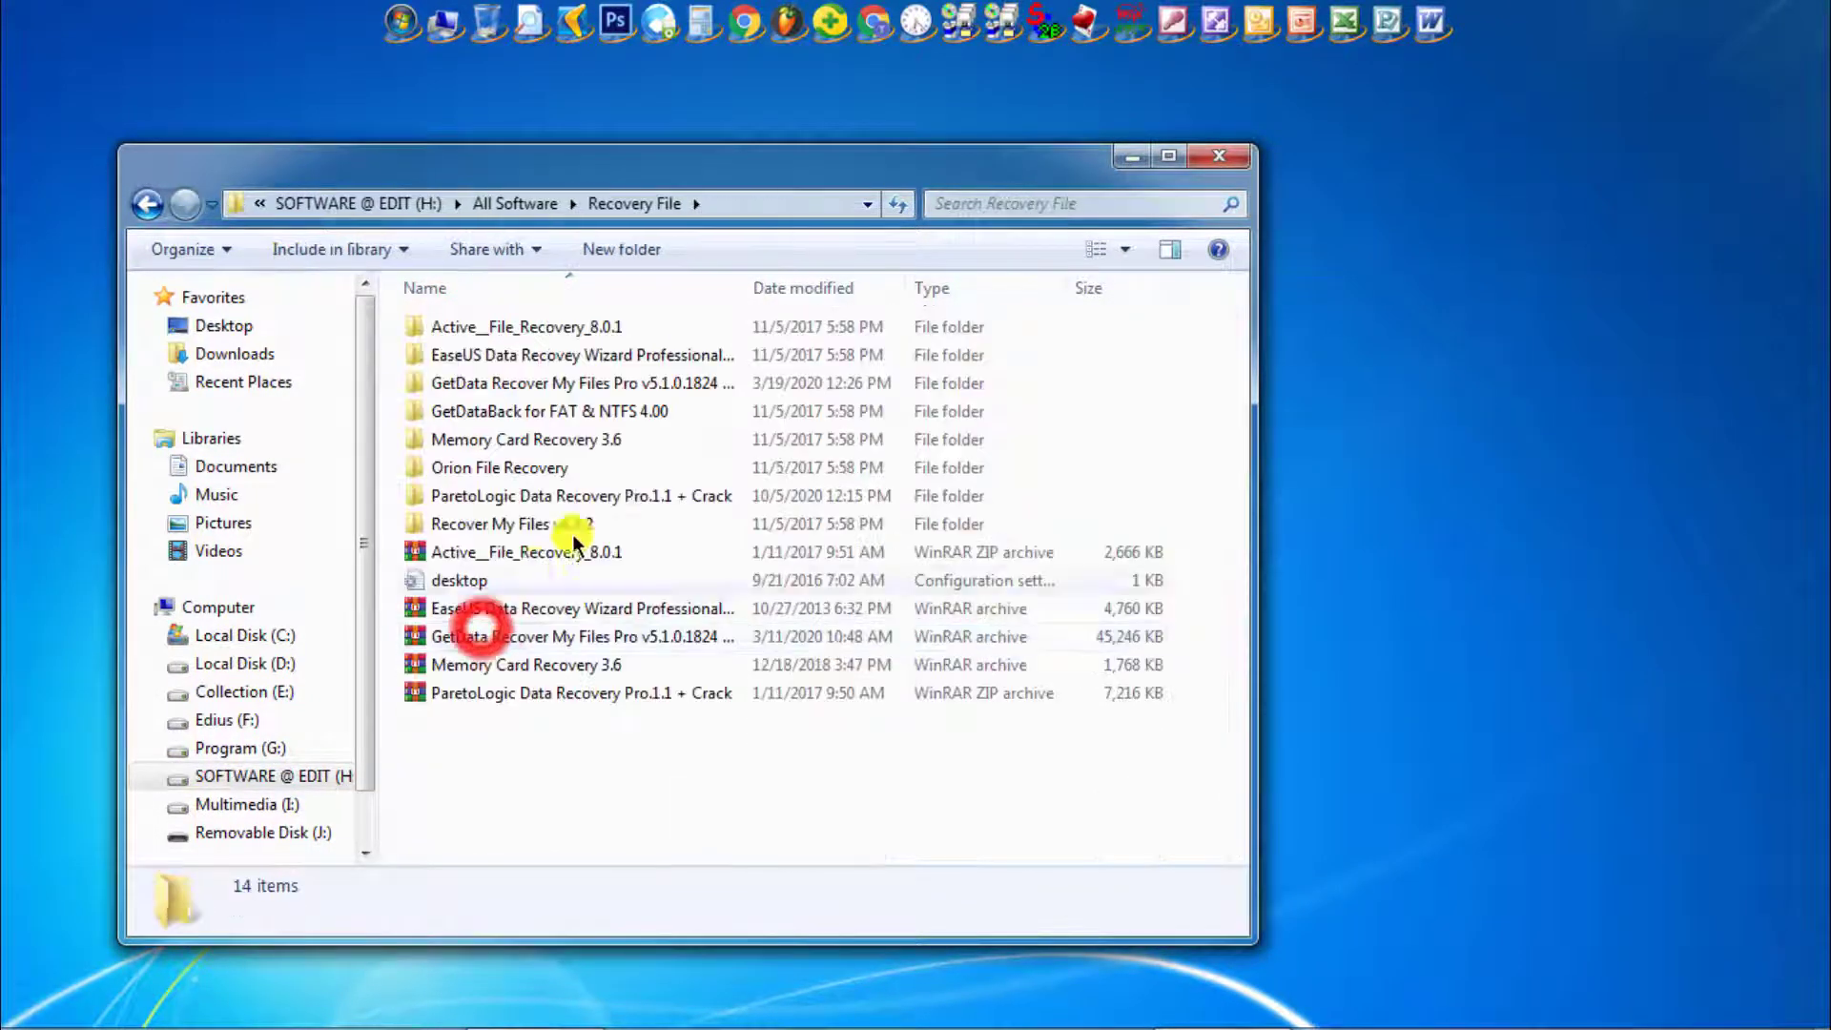
double_click(523, 439)
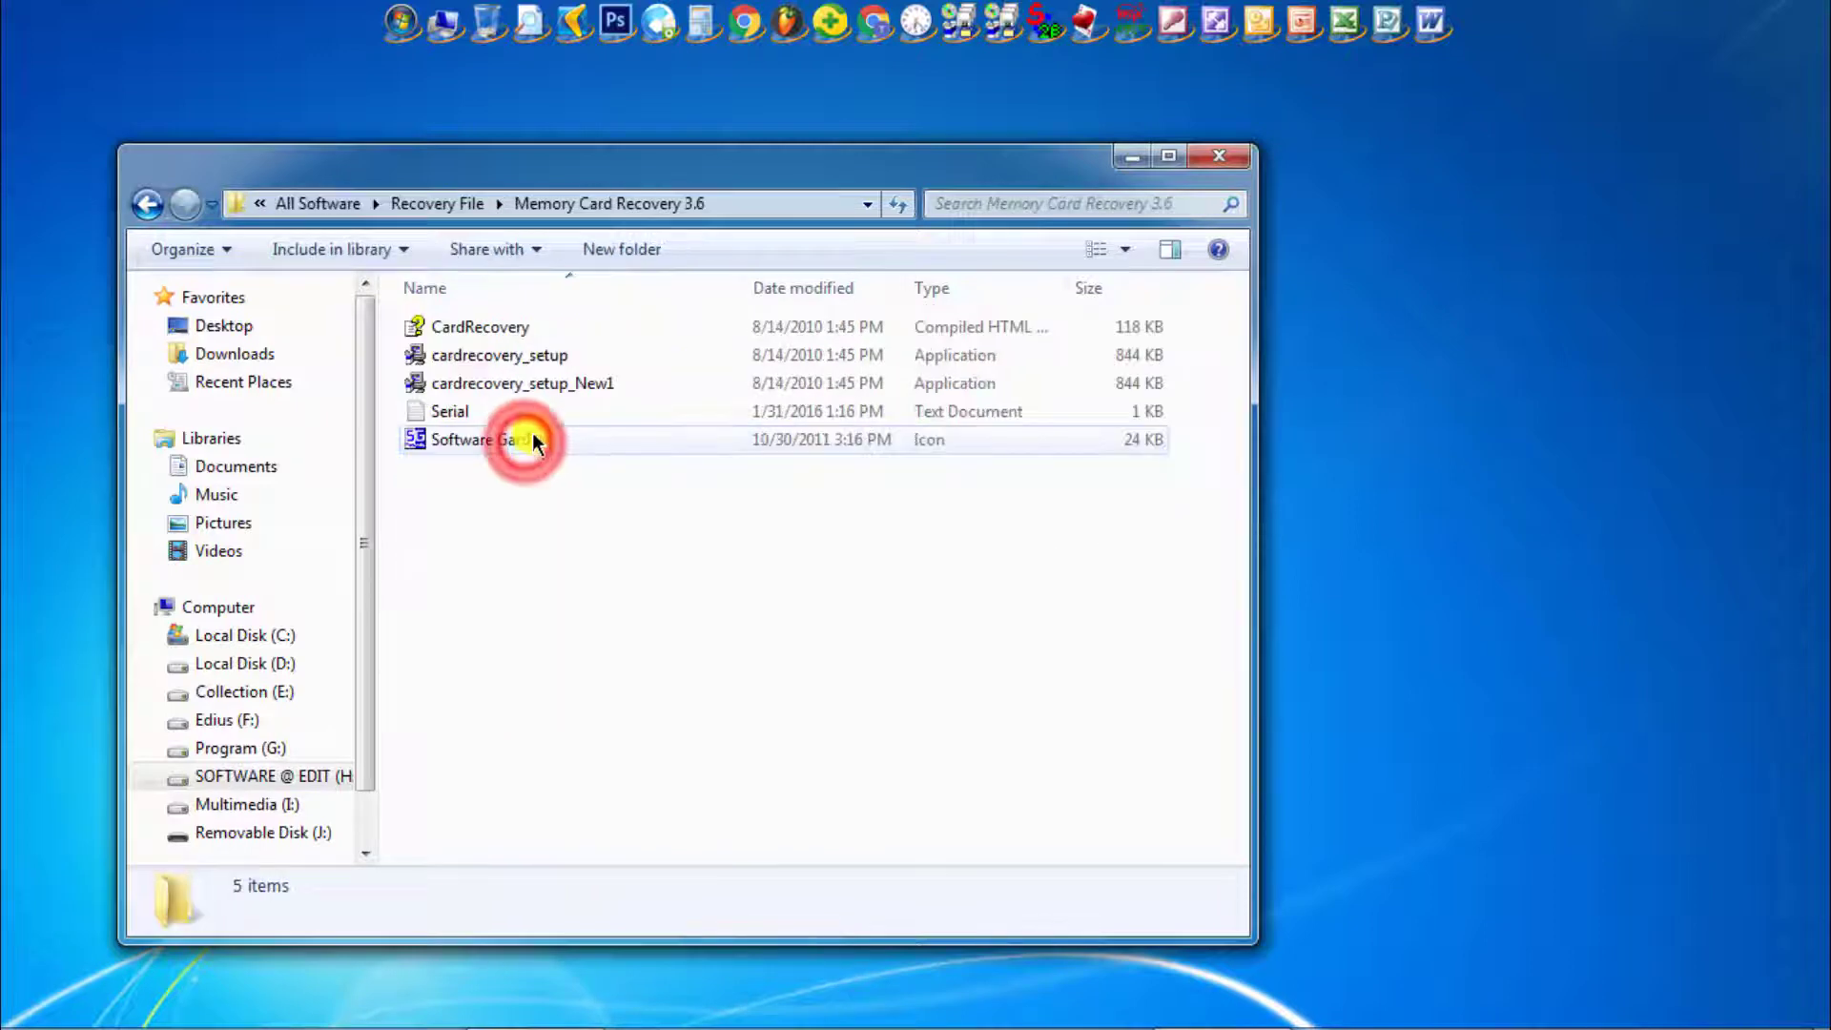
Install CardRecovery from cardrecovery_setup_New1 into the default folder, with a desktop shortcut, and launch it
click(541, 382)
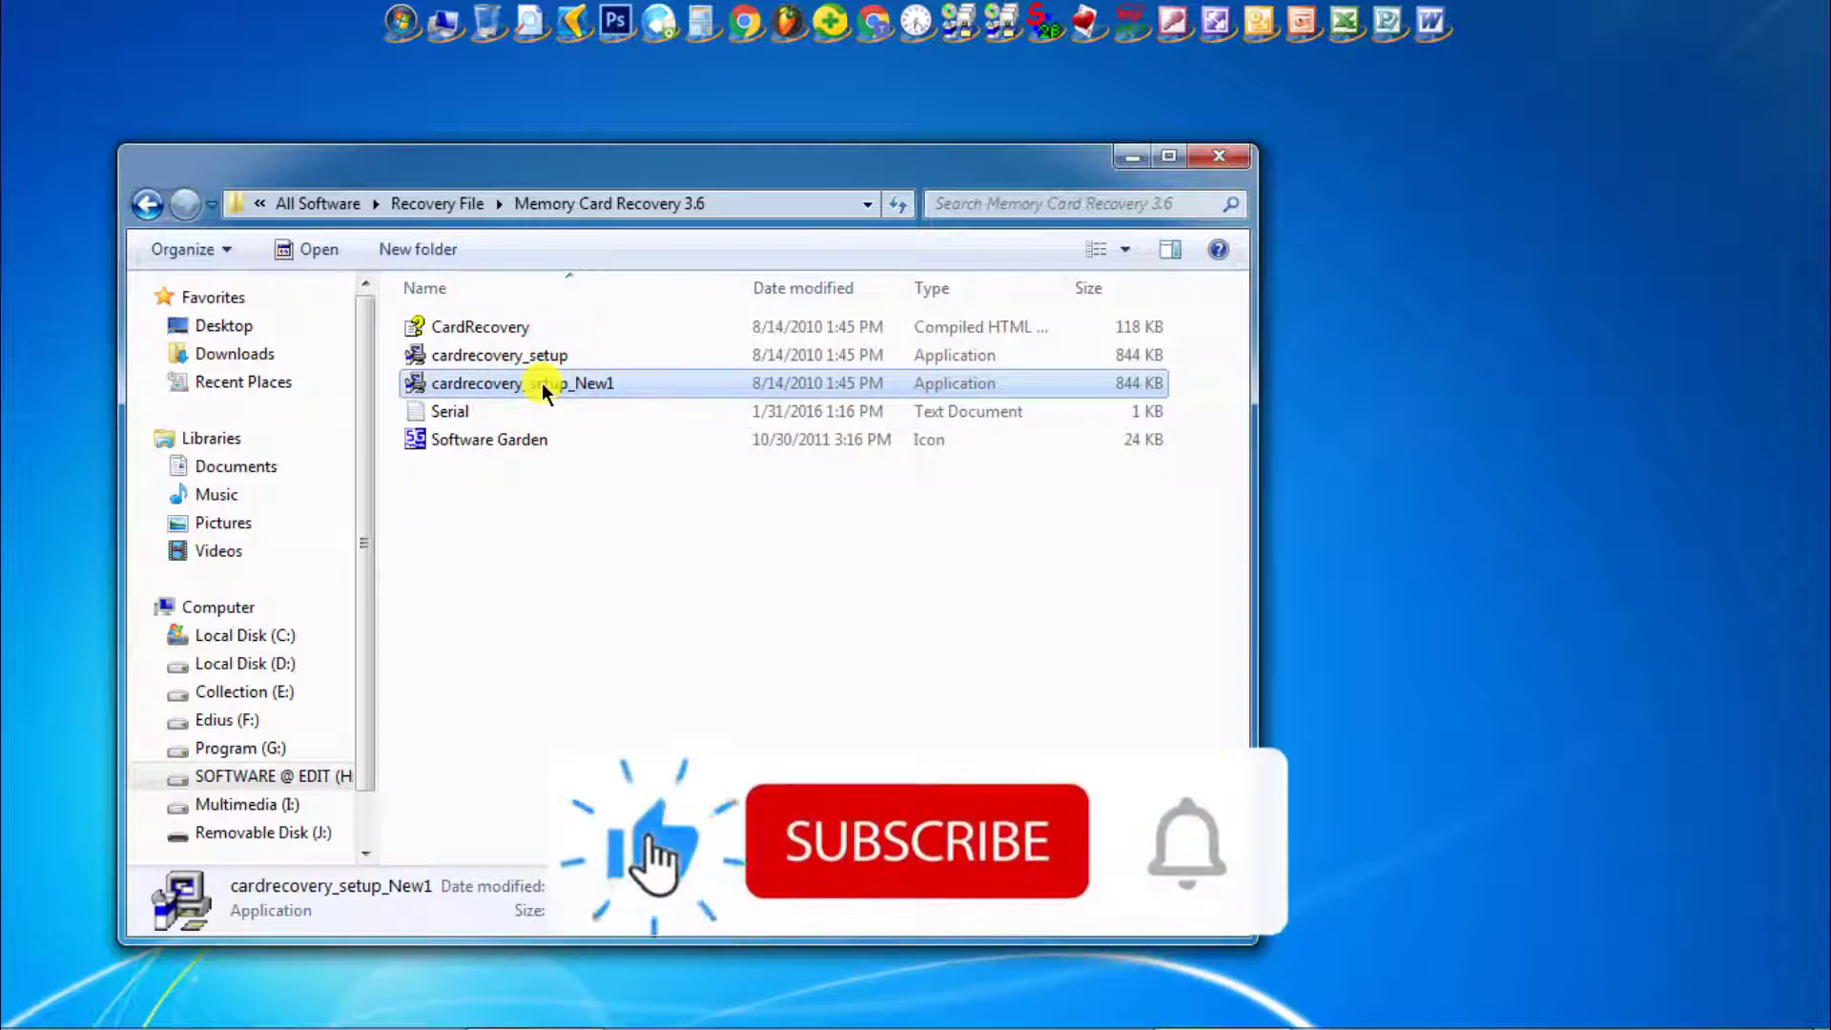
double_click(542, 382)
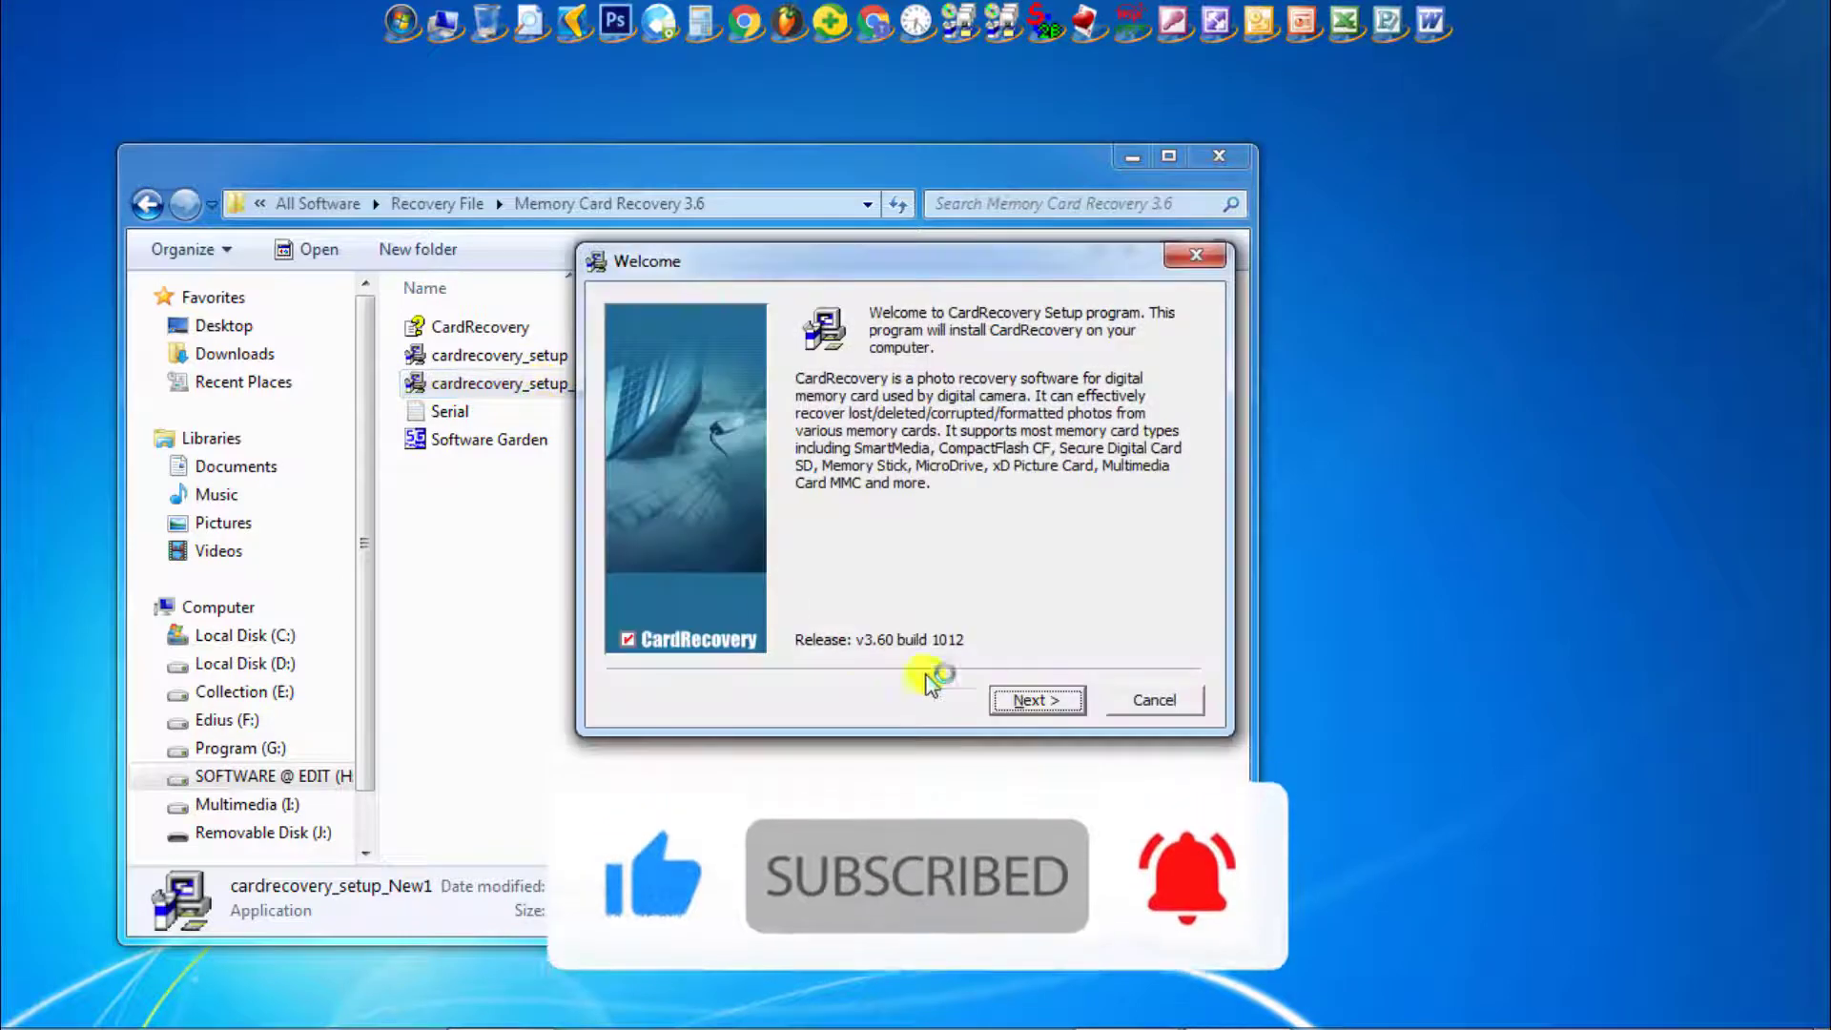
click(1022, 700)
click(1027, 700)
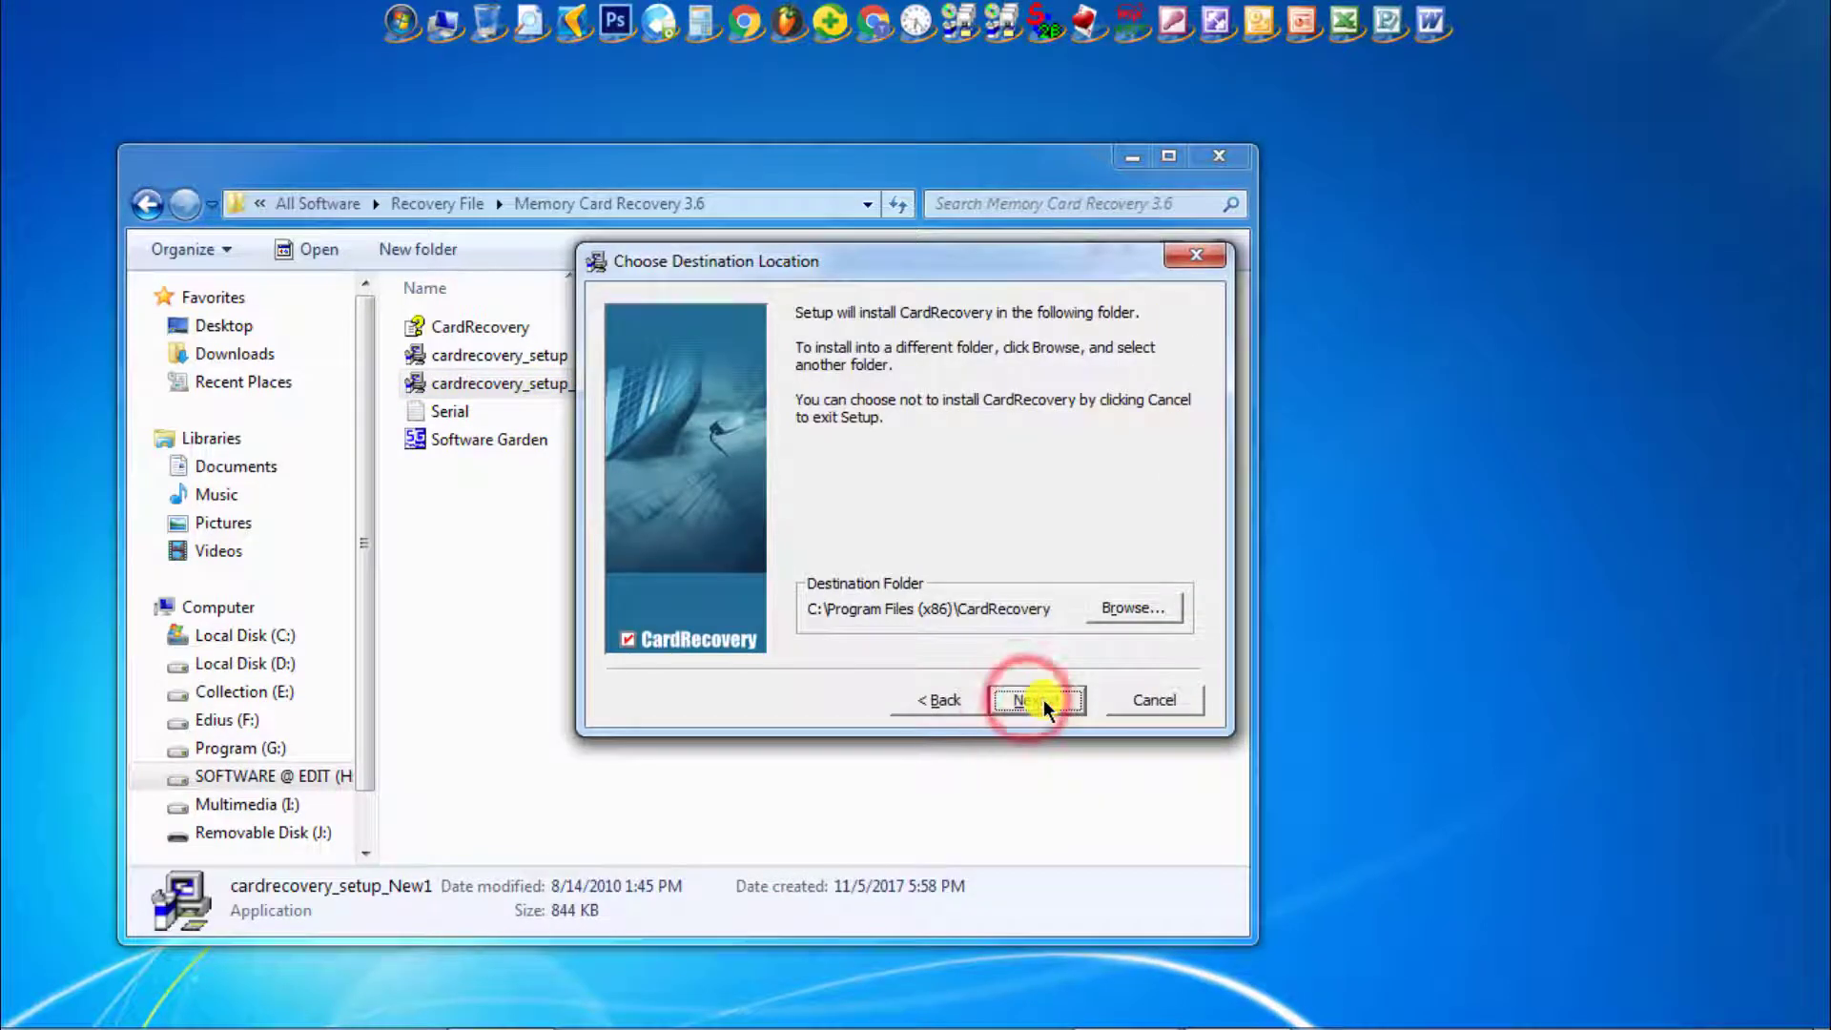
click(1044, 700)
click(1044, 700)
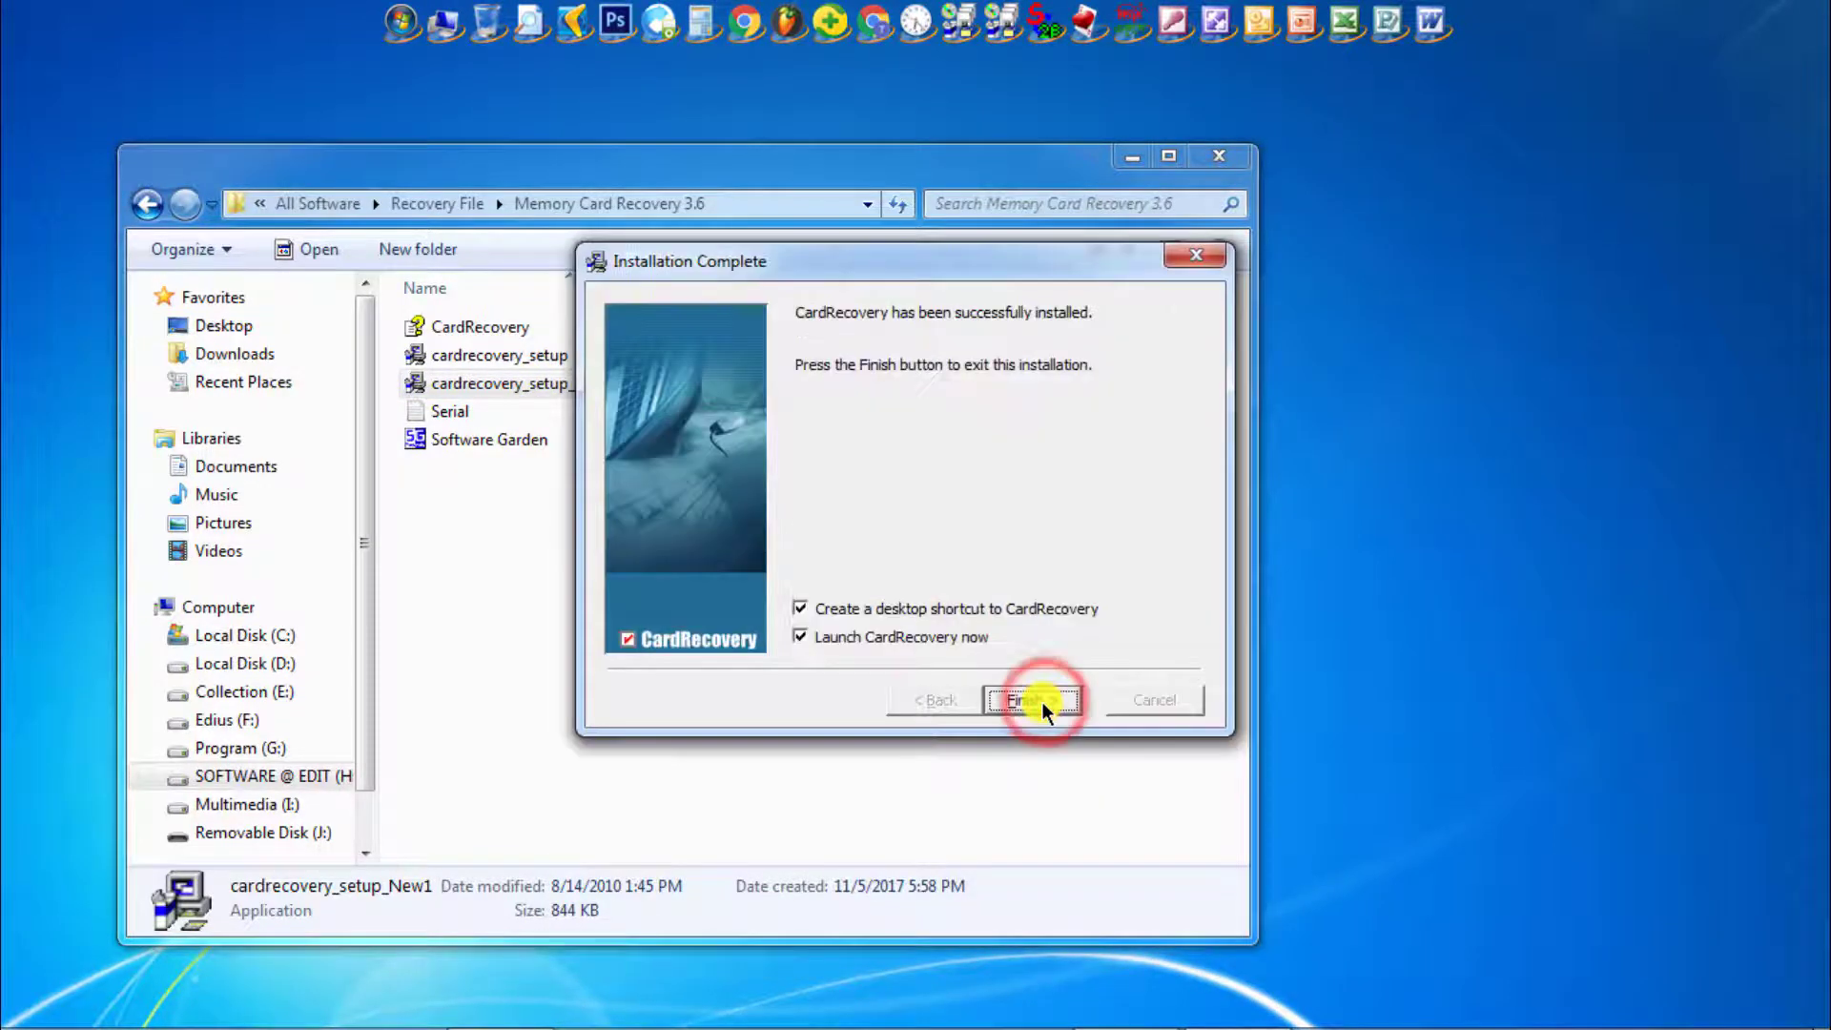
click(1042, 704)
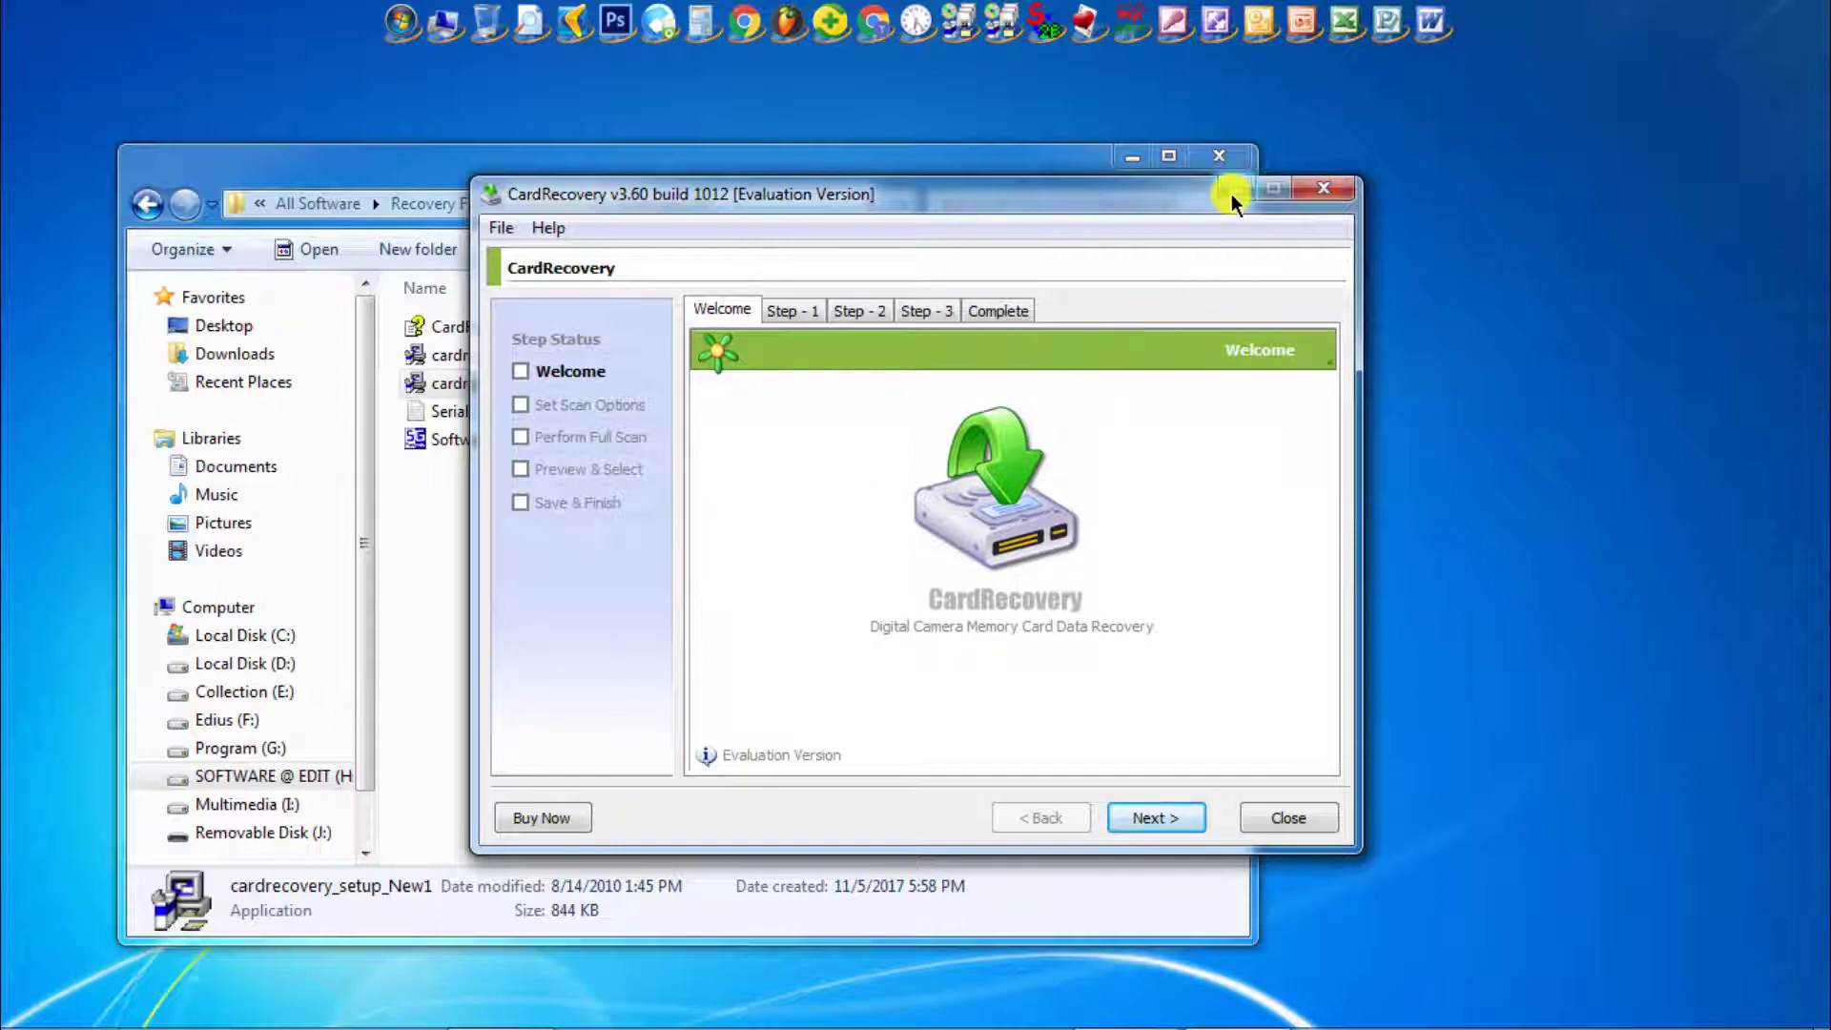
Copy the registration key from the Serial text document, and close the document and the folder window
drag(951, 199, 1293, 222)
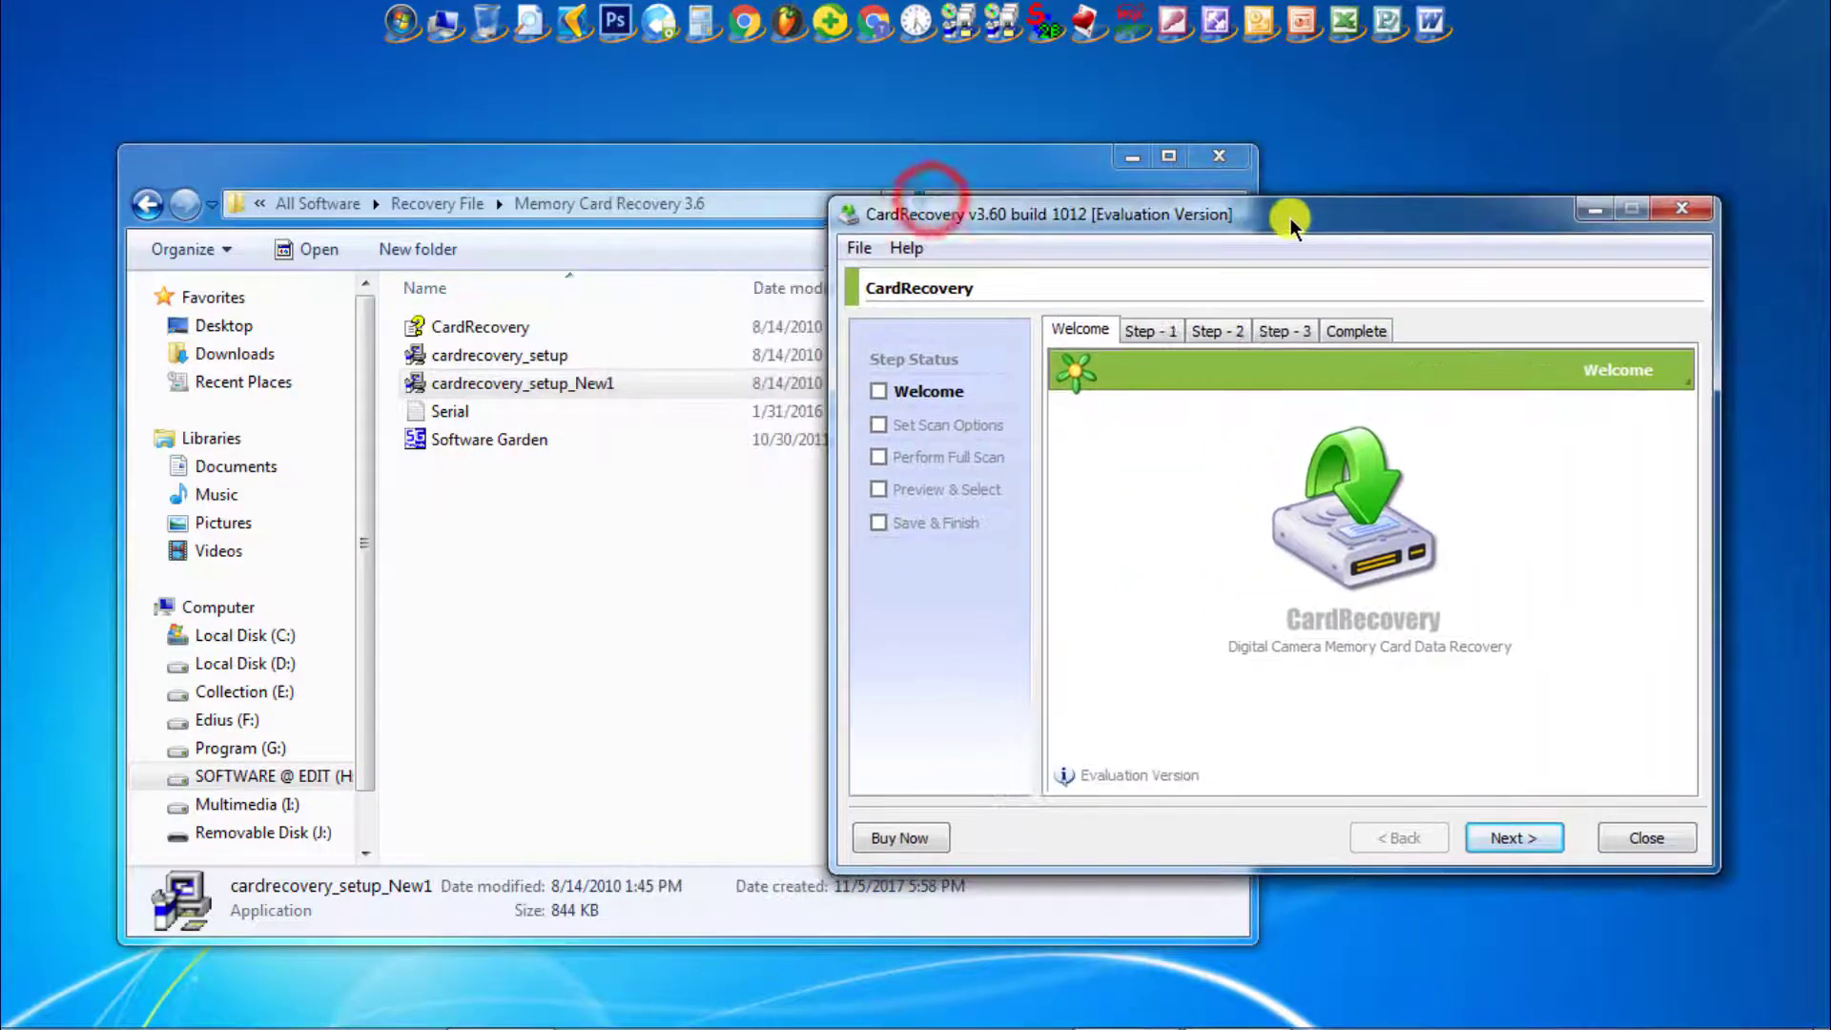
click(453, 413)
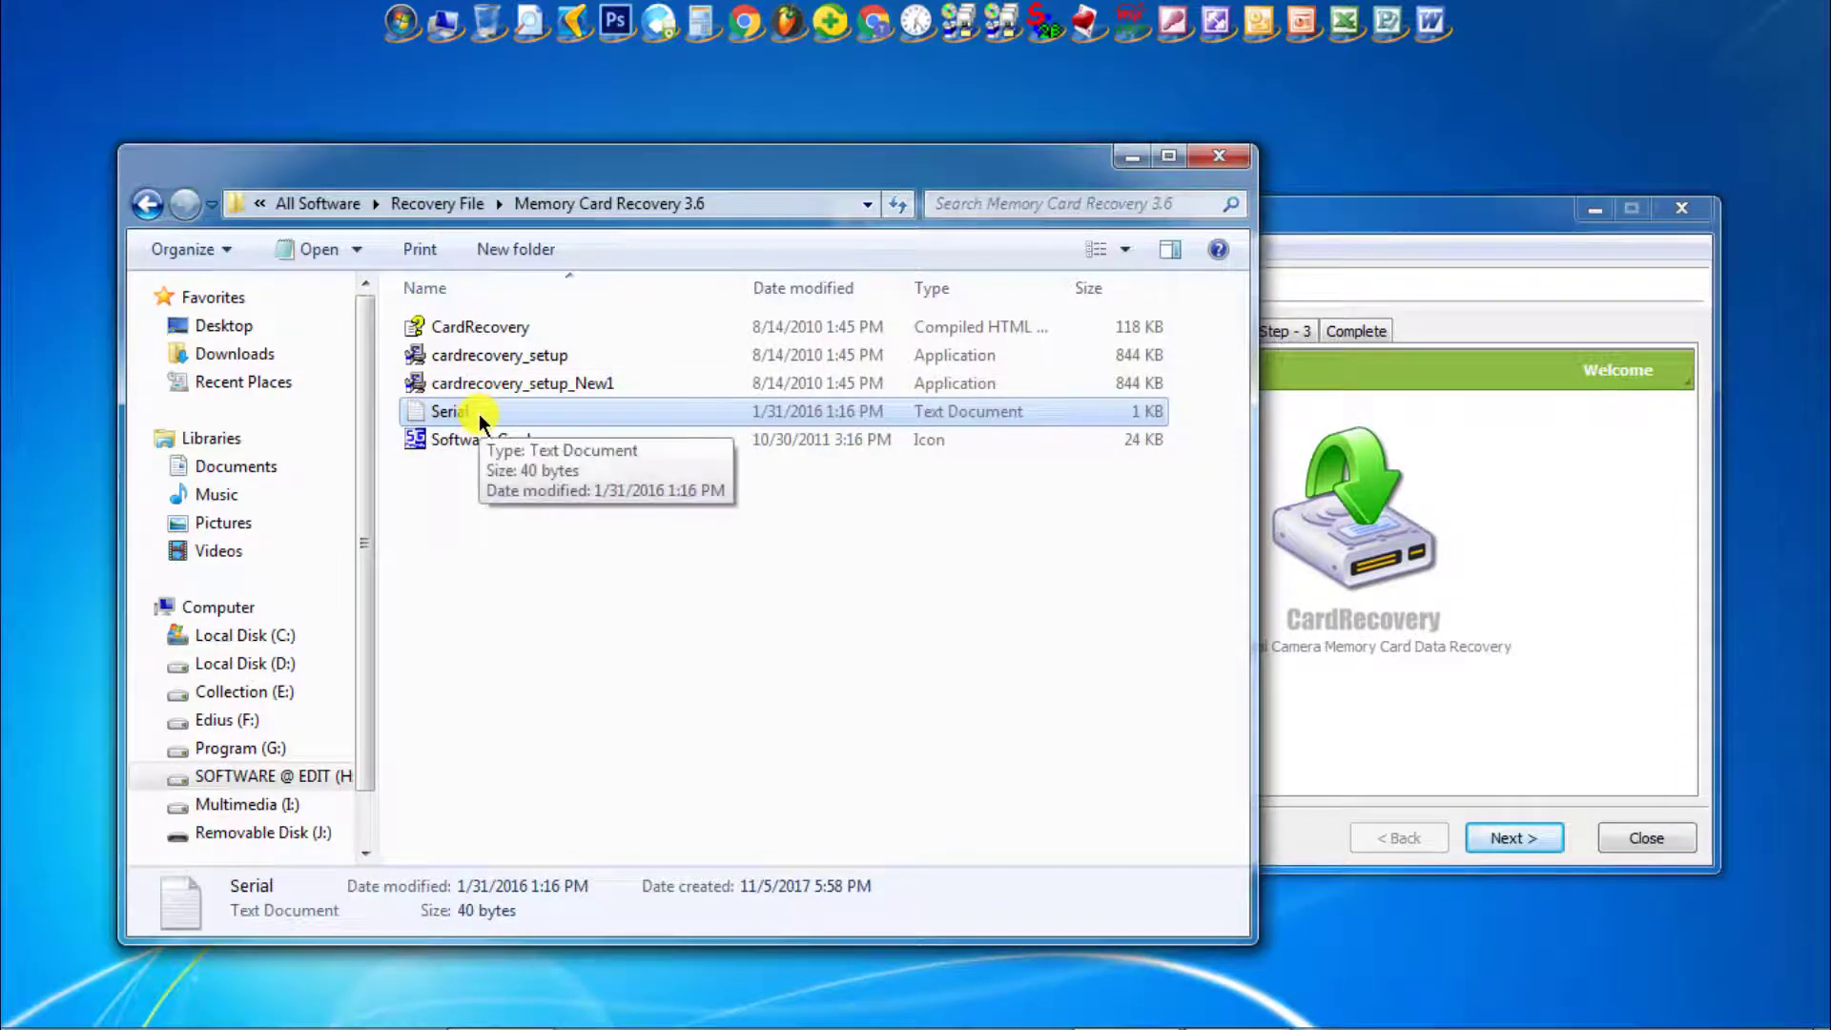
double_click(479, 414)
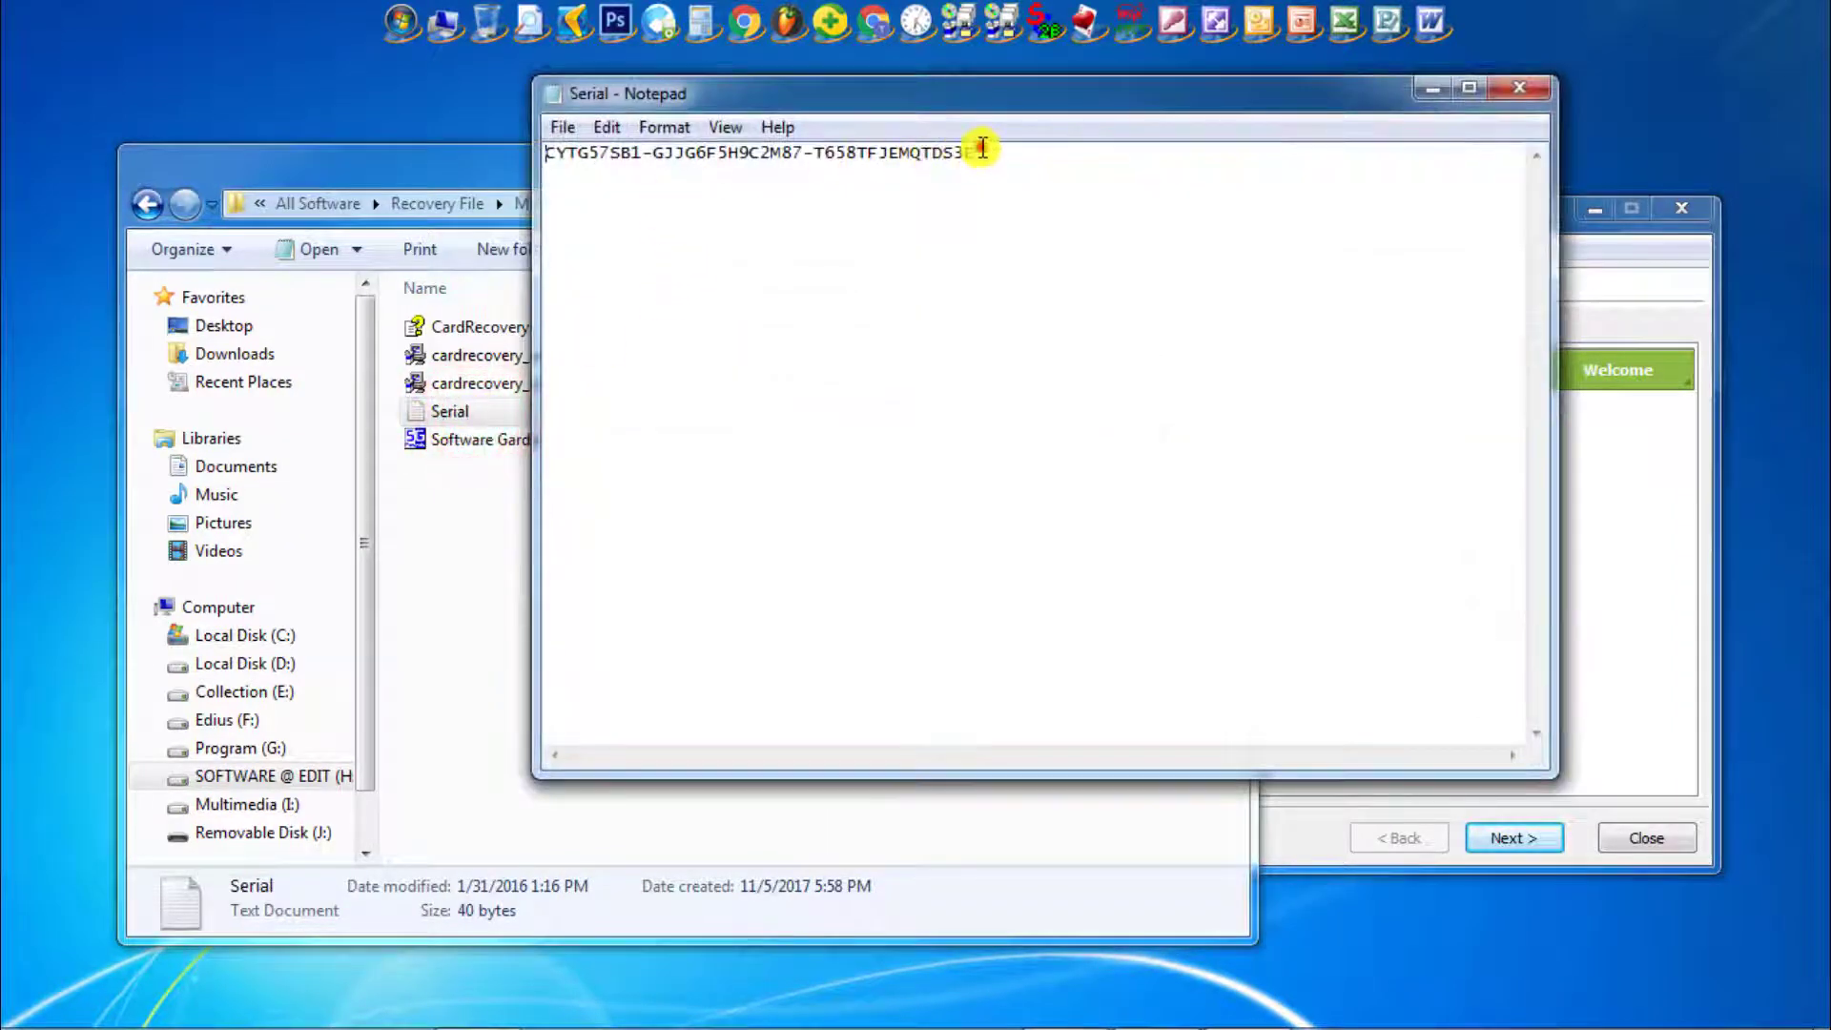
drag(978, 152, 511, 150)
right_click(631, 150)
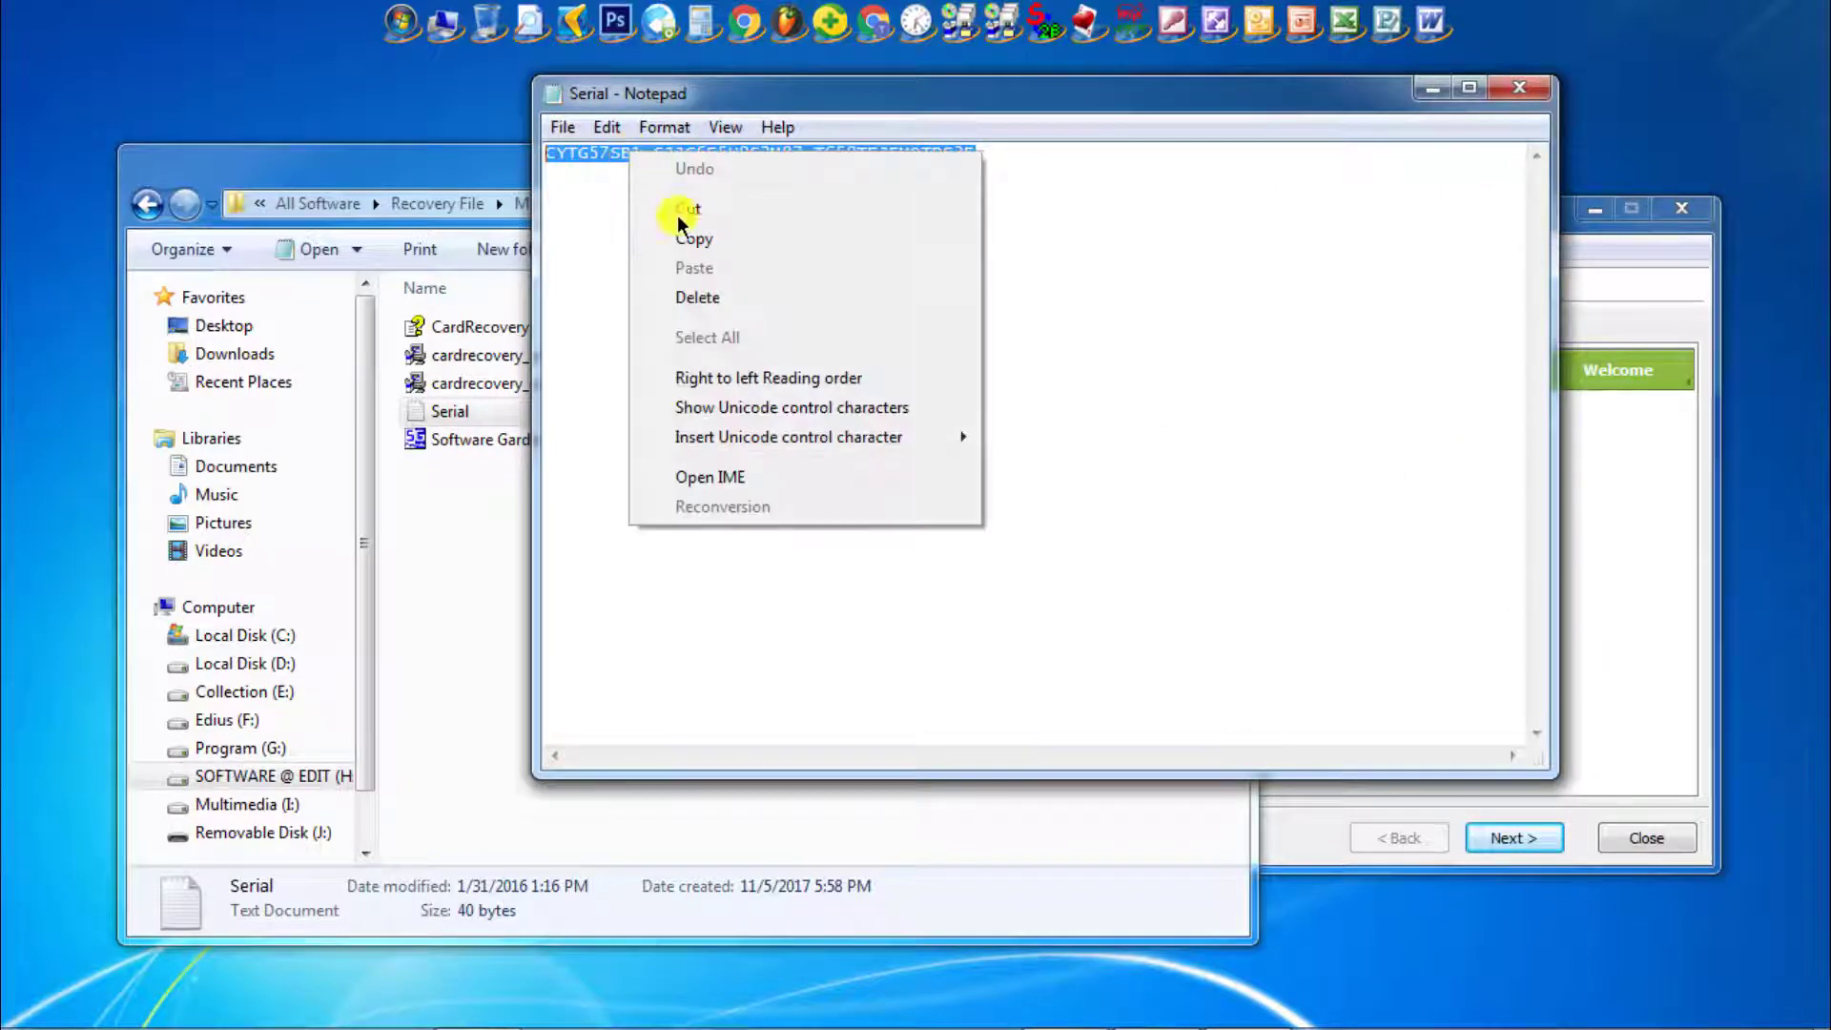
click(693, 237)
click(1507, 92)
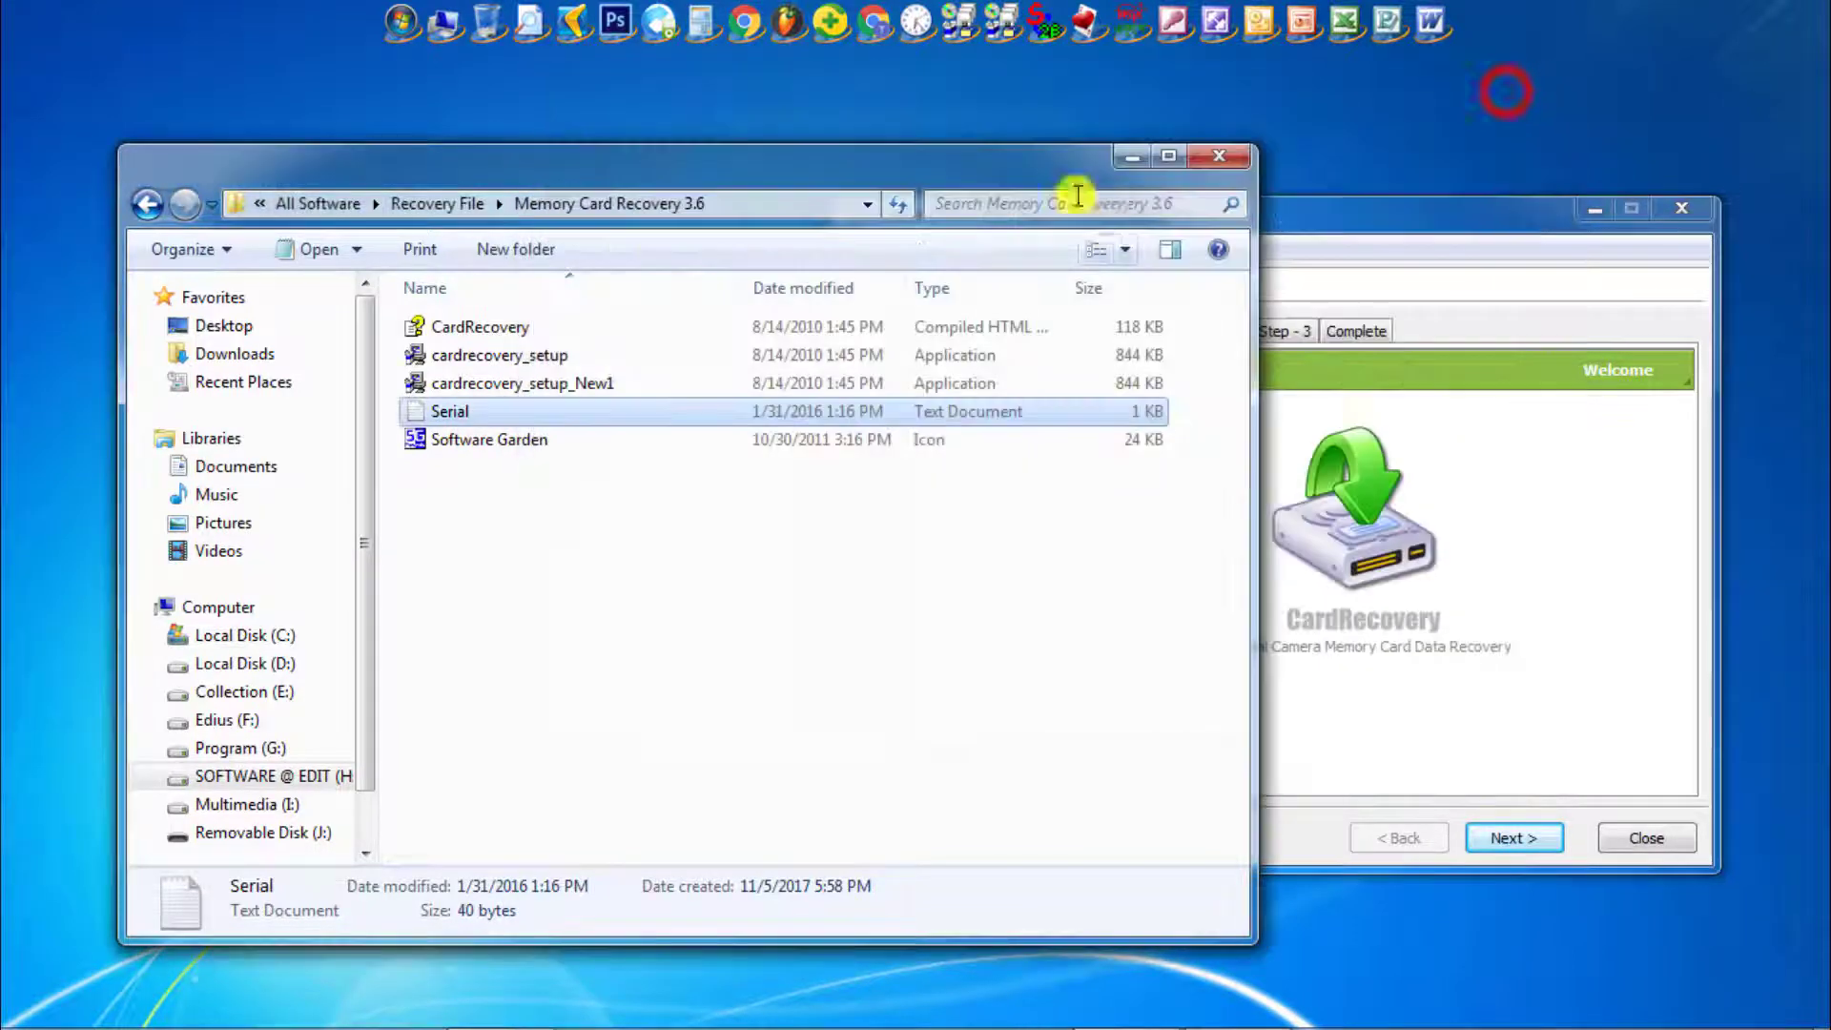
click(1204, 162)
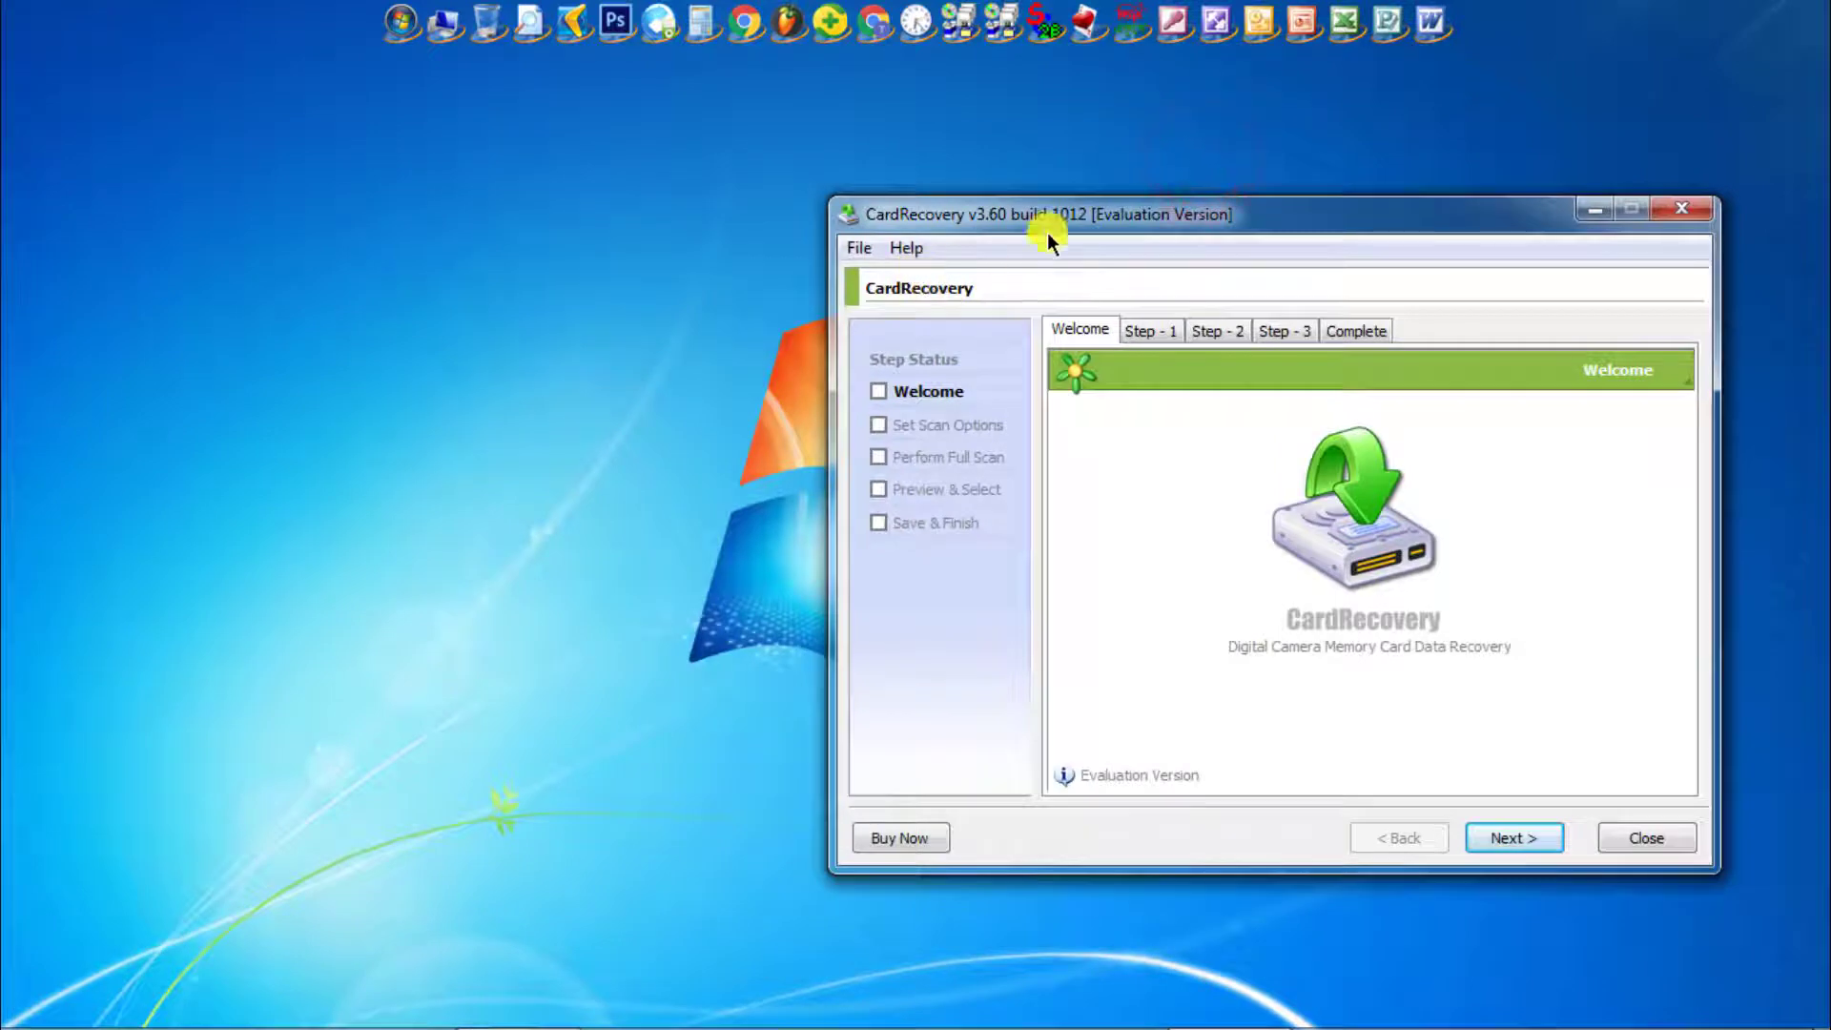
Register CardRecovery by pasting the copied registration key, and dismiss the registration message
drag(1084, 218, 707, 180)
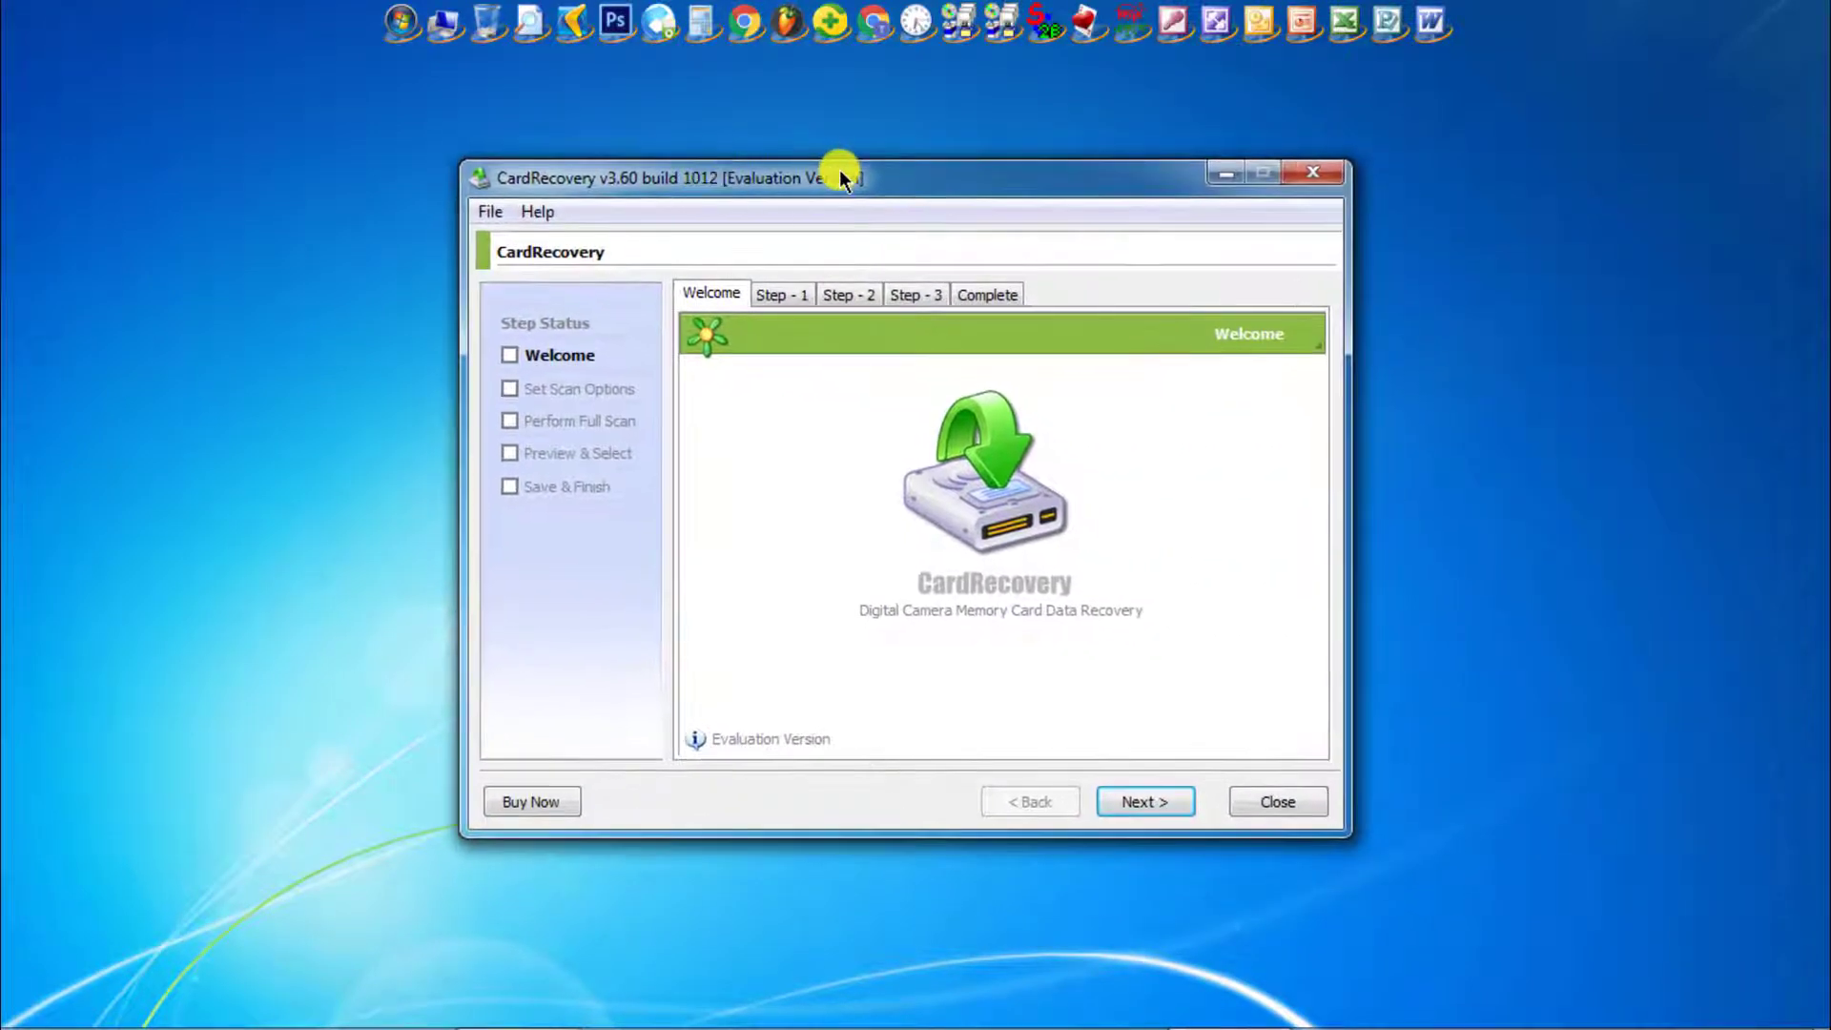
click(540, 211)
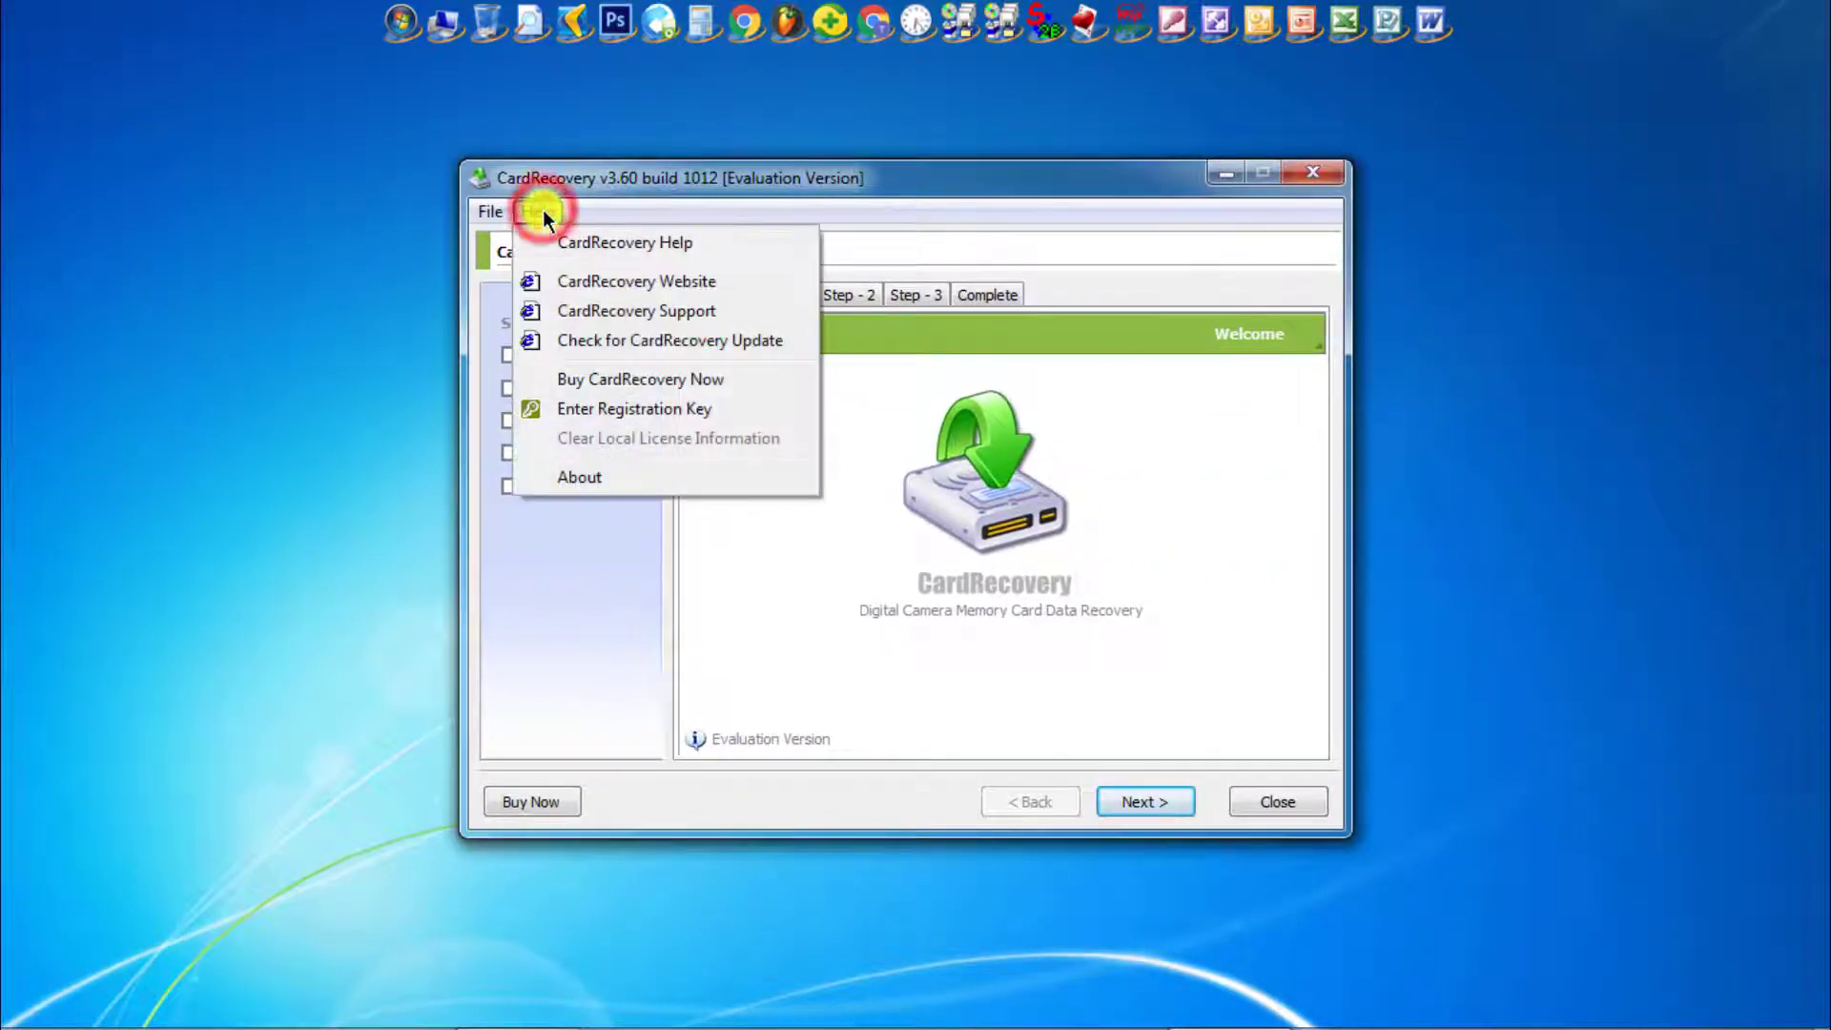
click(648, 408)
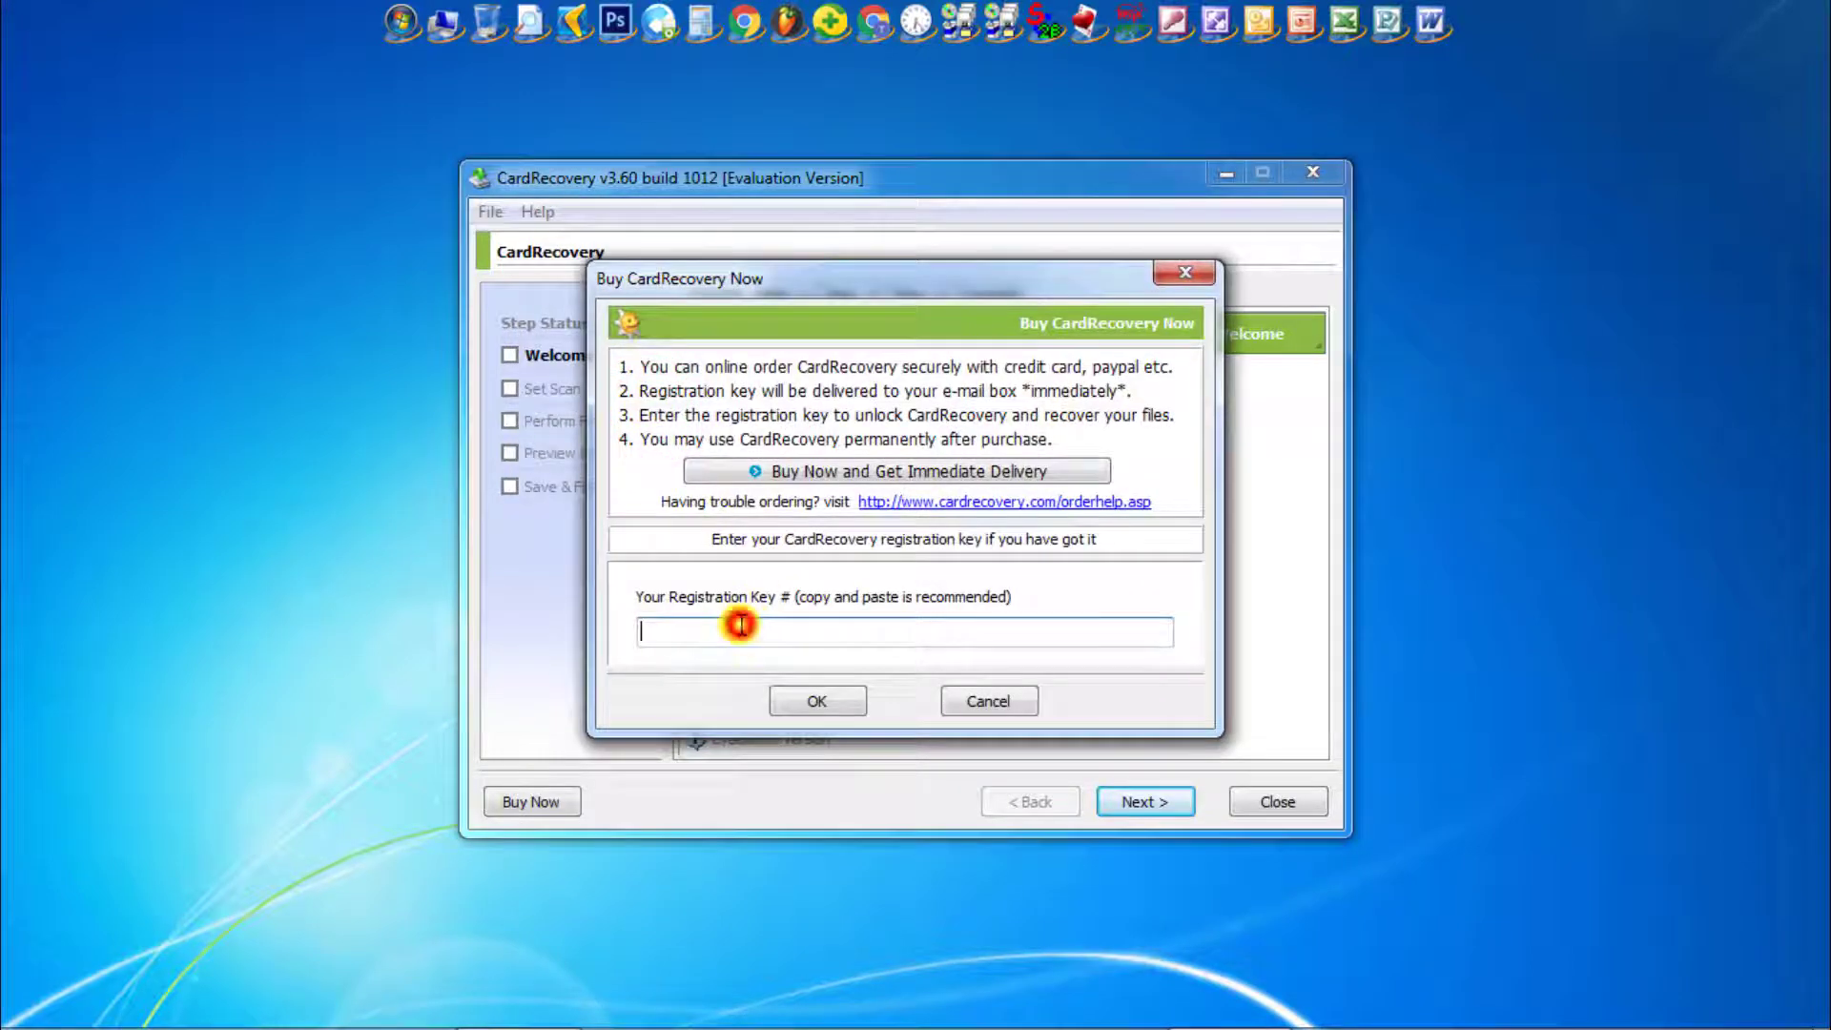
click(721, 634)
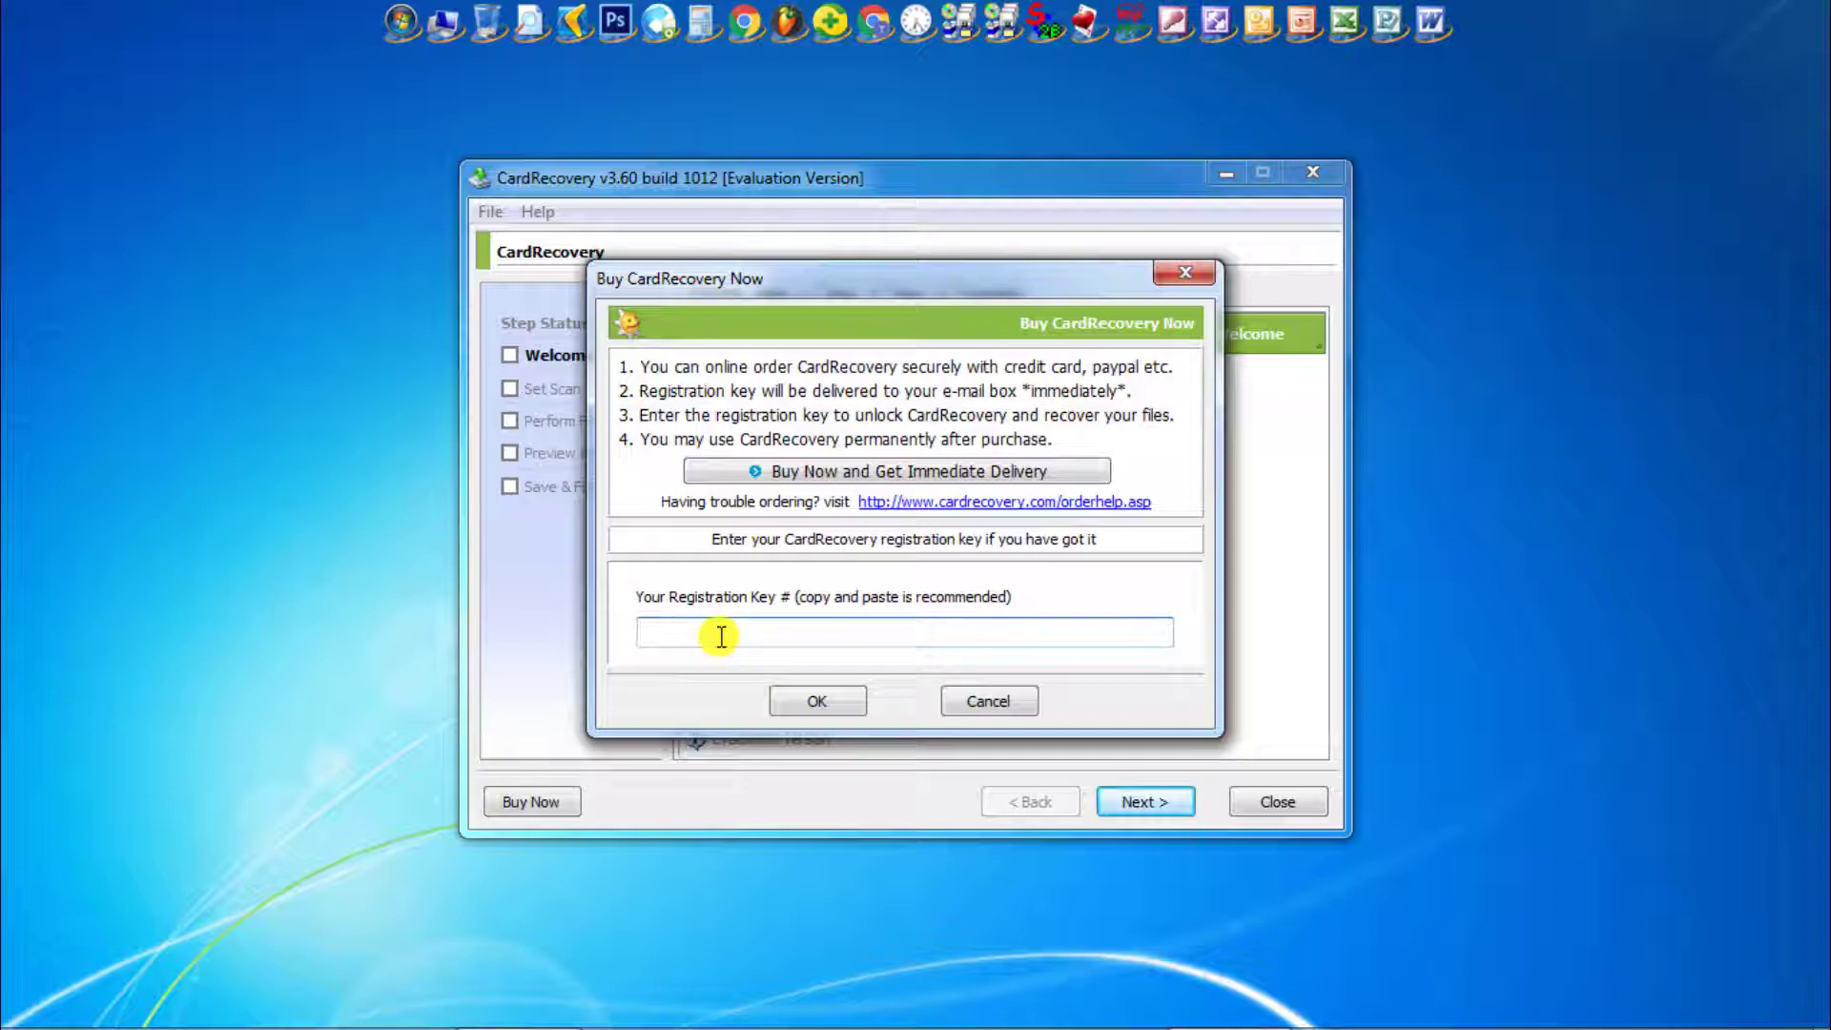
key(ctrl+v)
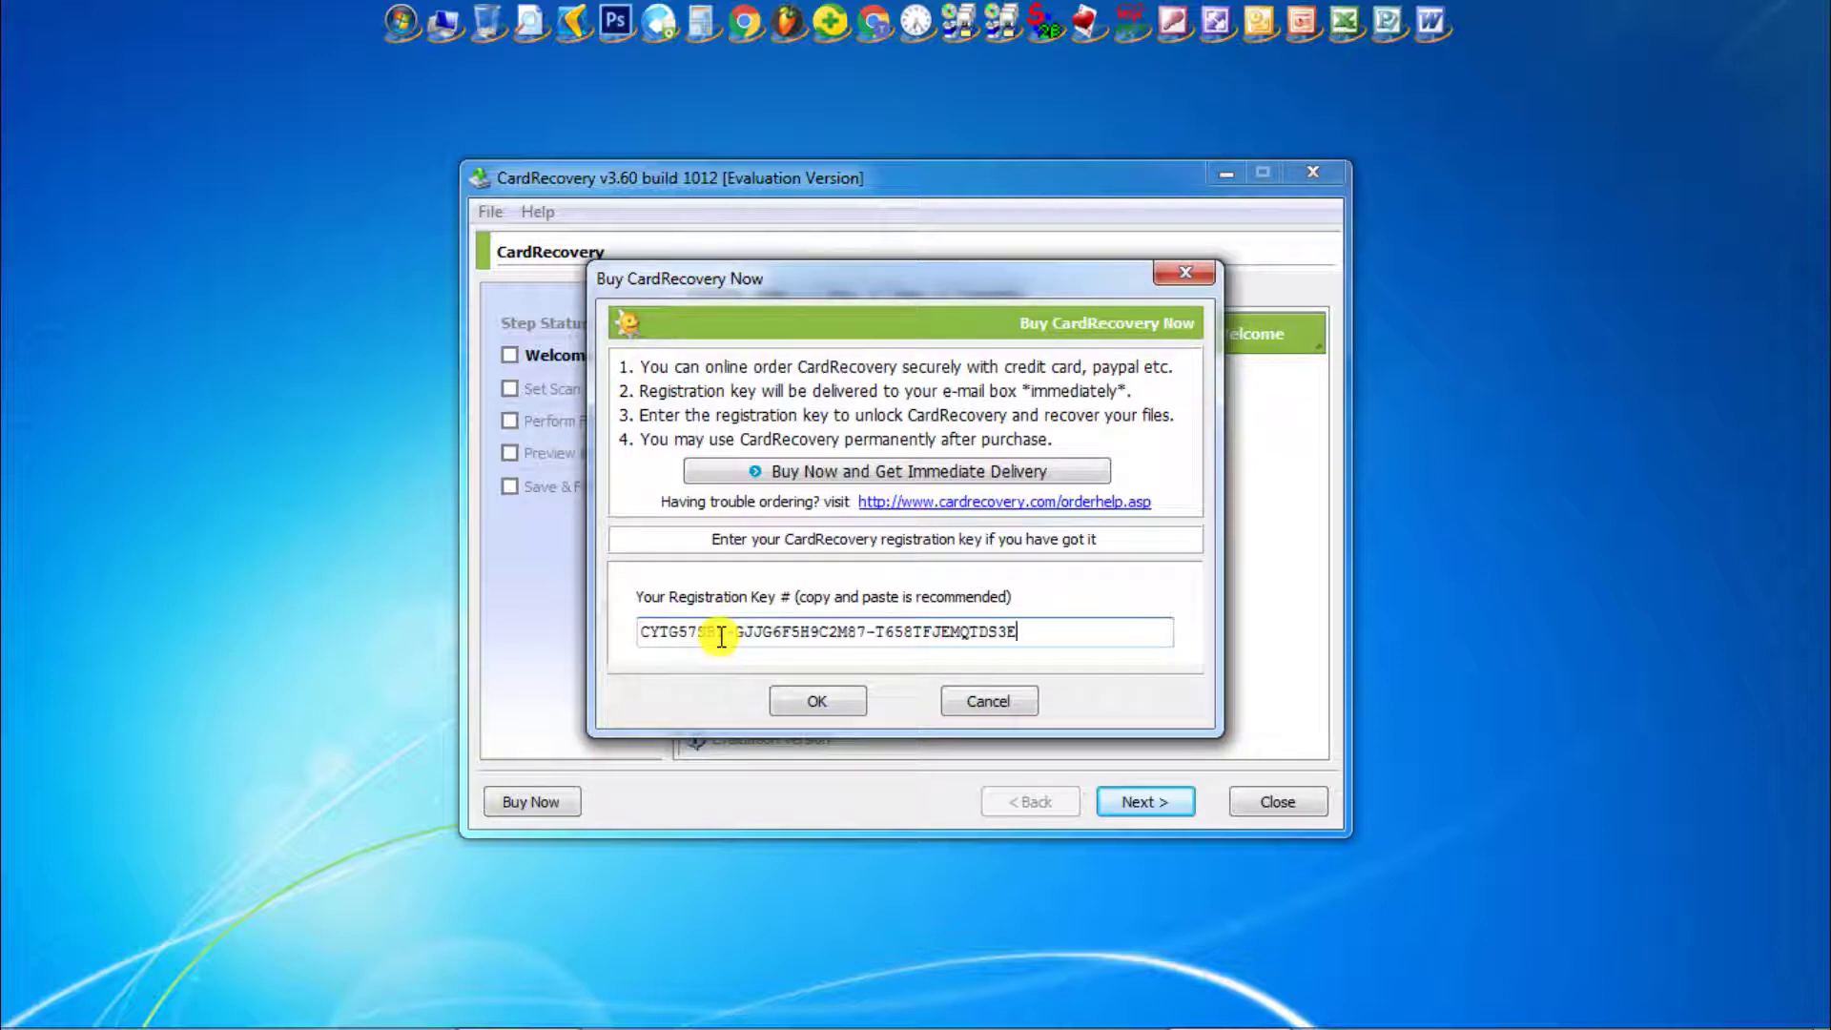
click(826, 706)
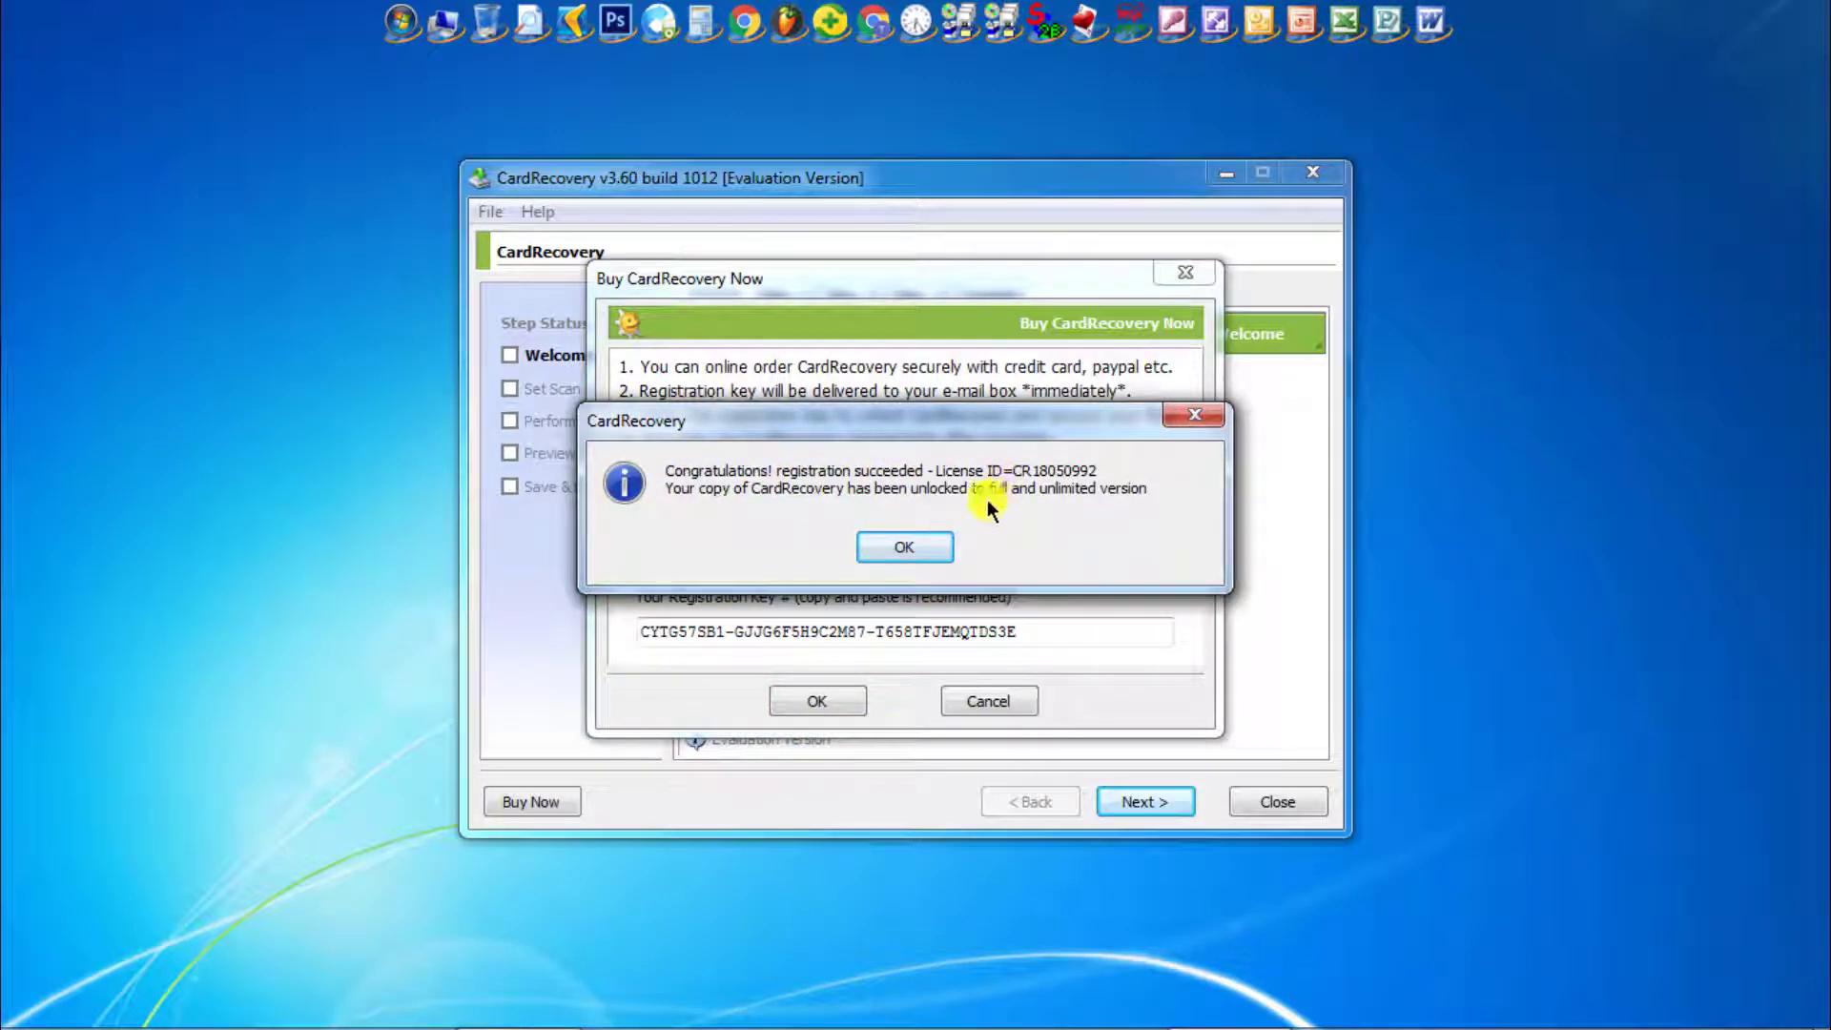
click(924, 552)
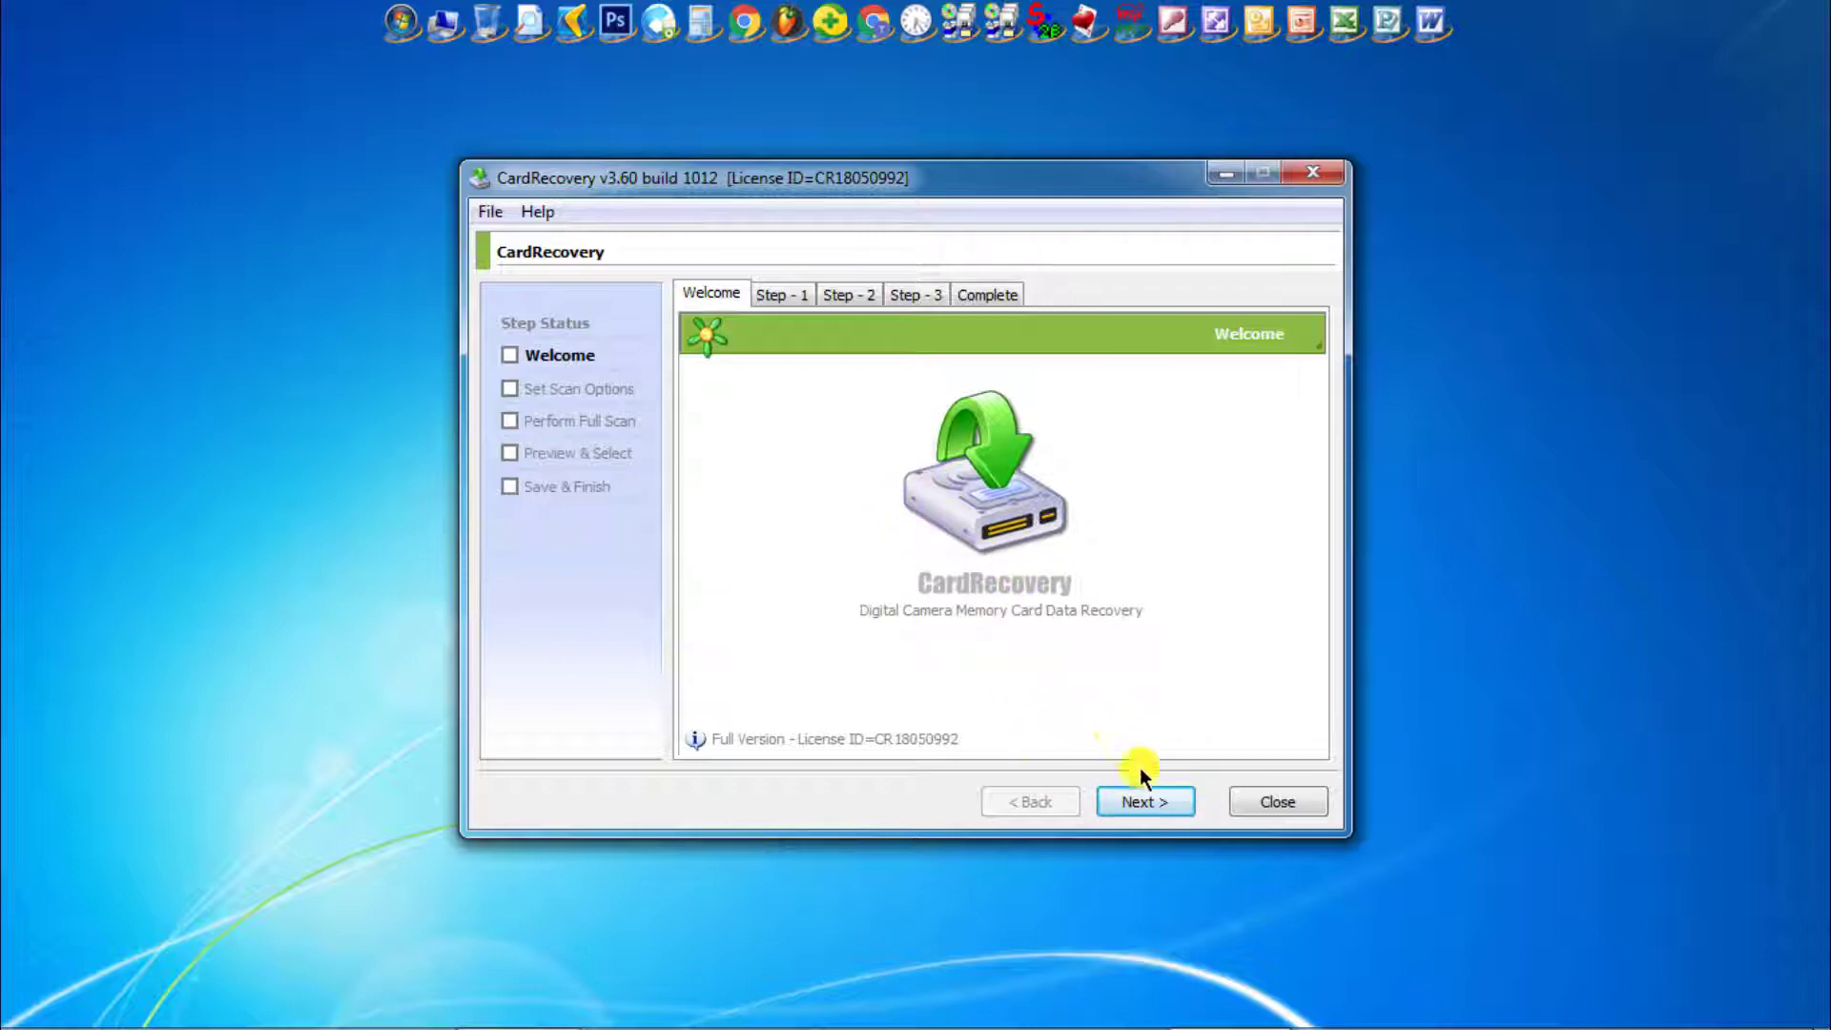
Set the scan options to drive J: with Generic Digital Camera as the camera brand and Photos as the file type
click(1145, 805)
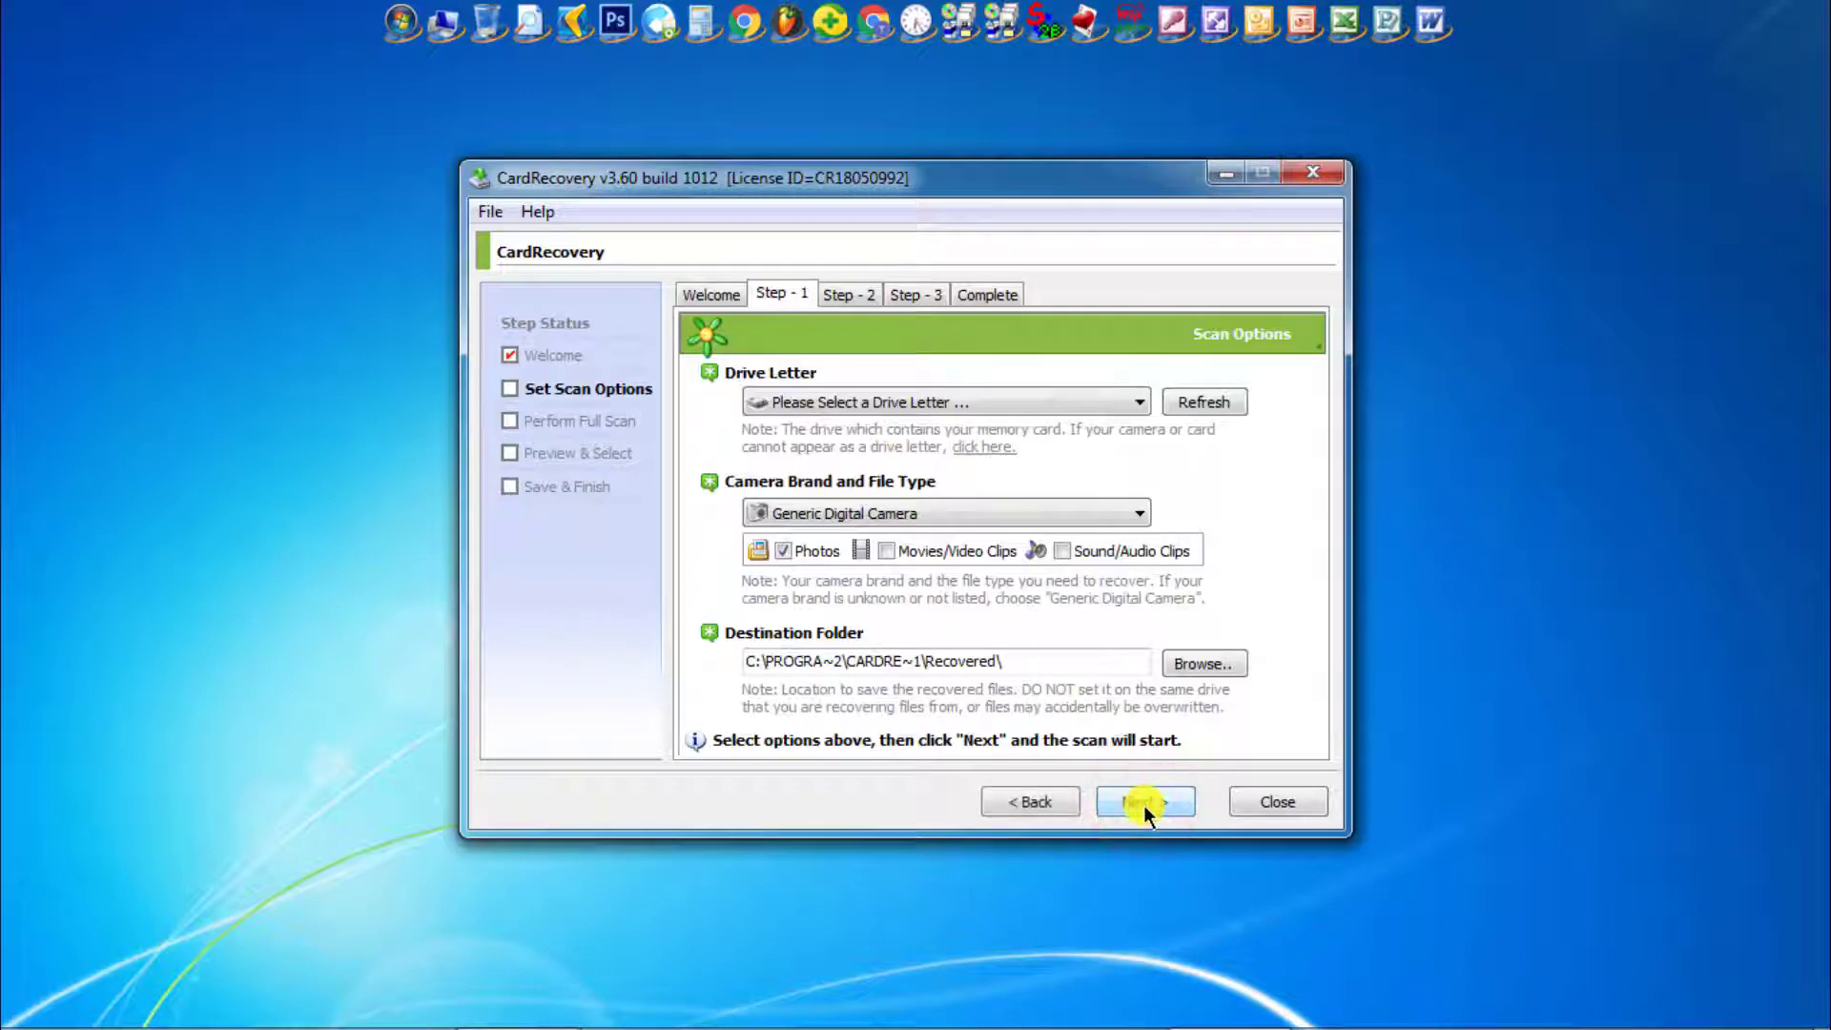
click(1020, 399)
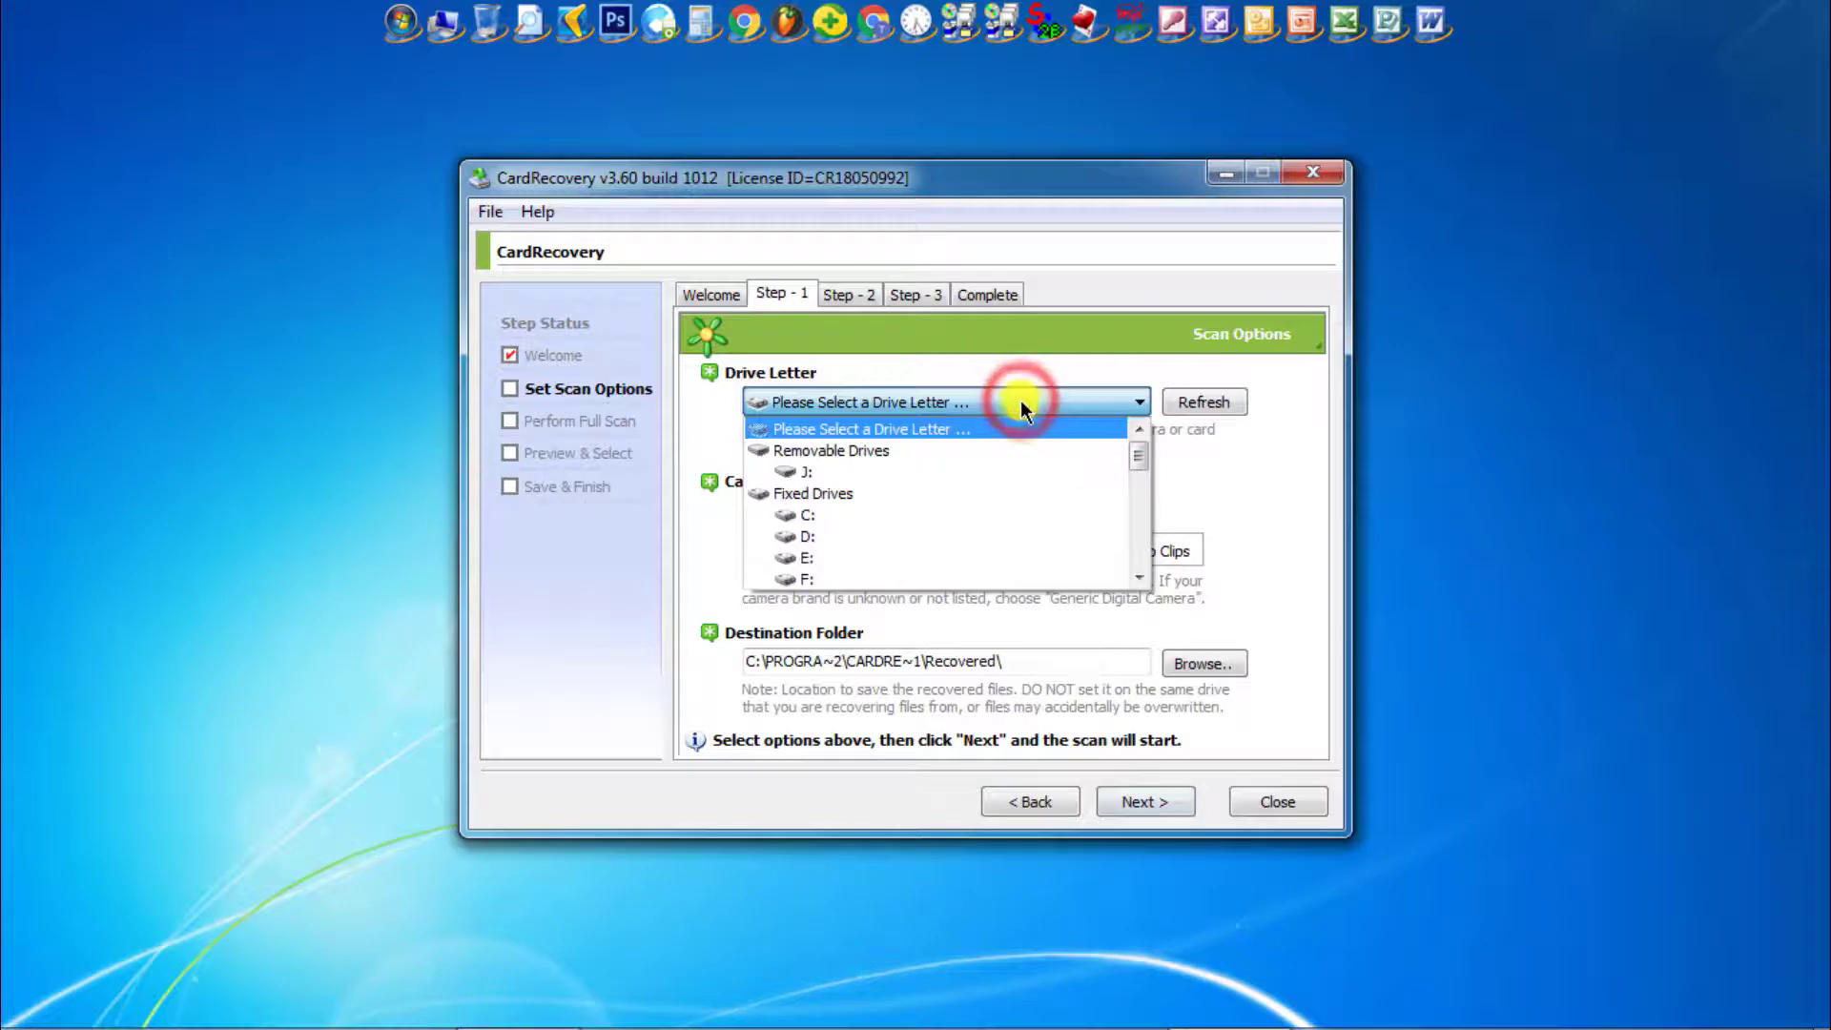
click(839, 471)
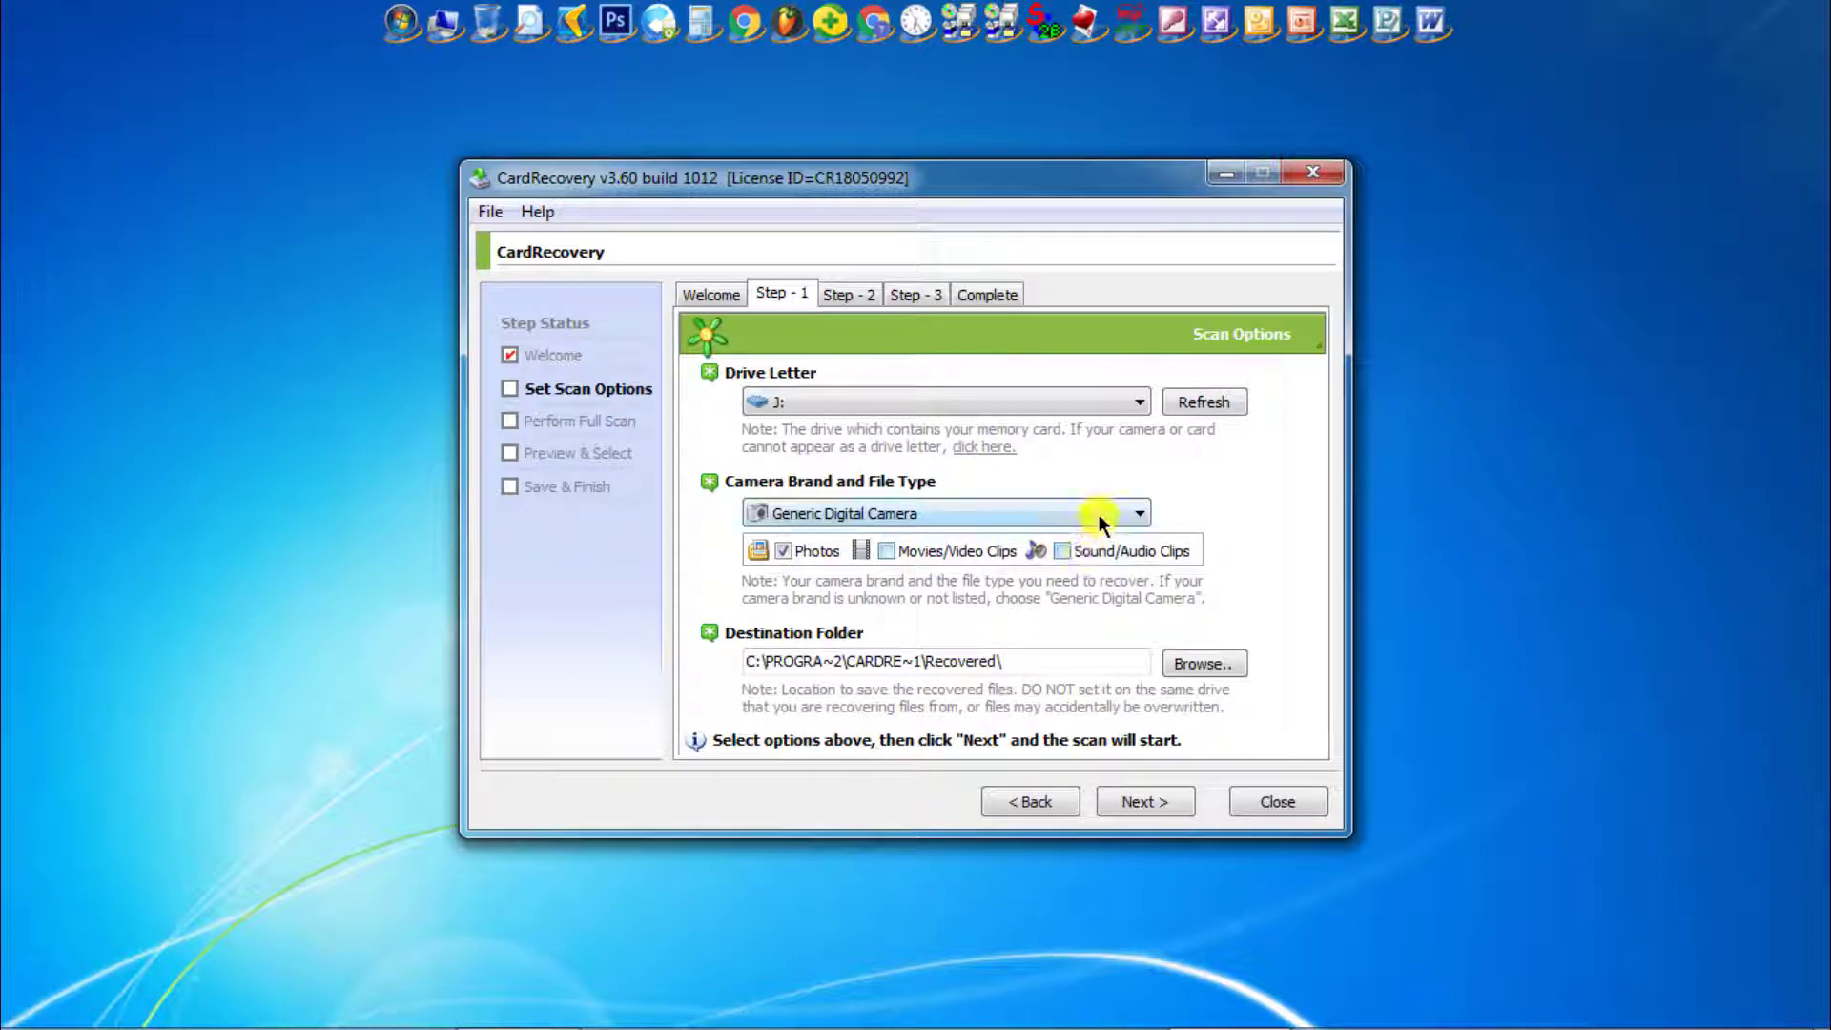
click(970, 514)
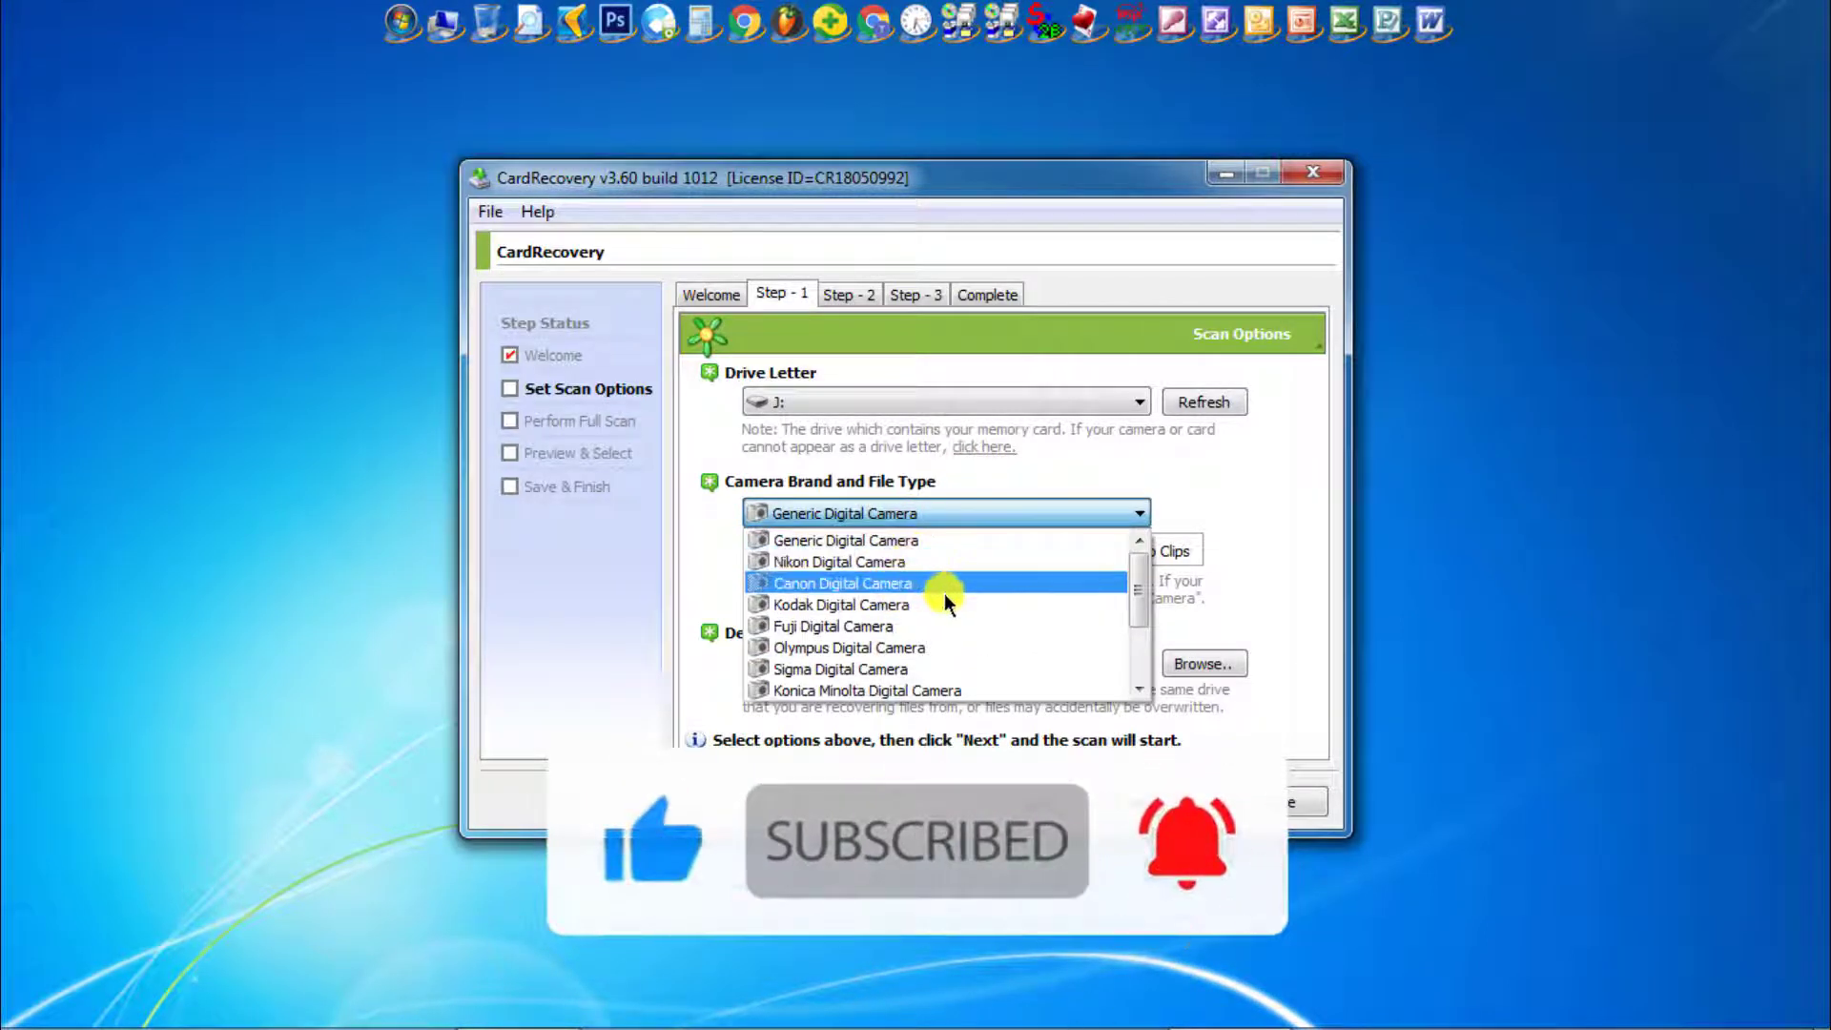
scroll(932, 599, down, 2)
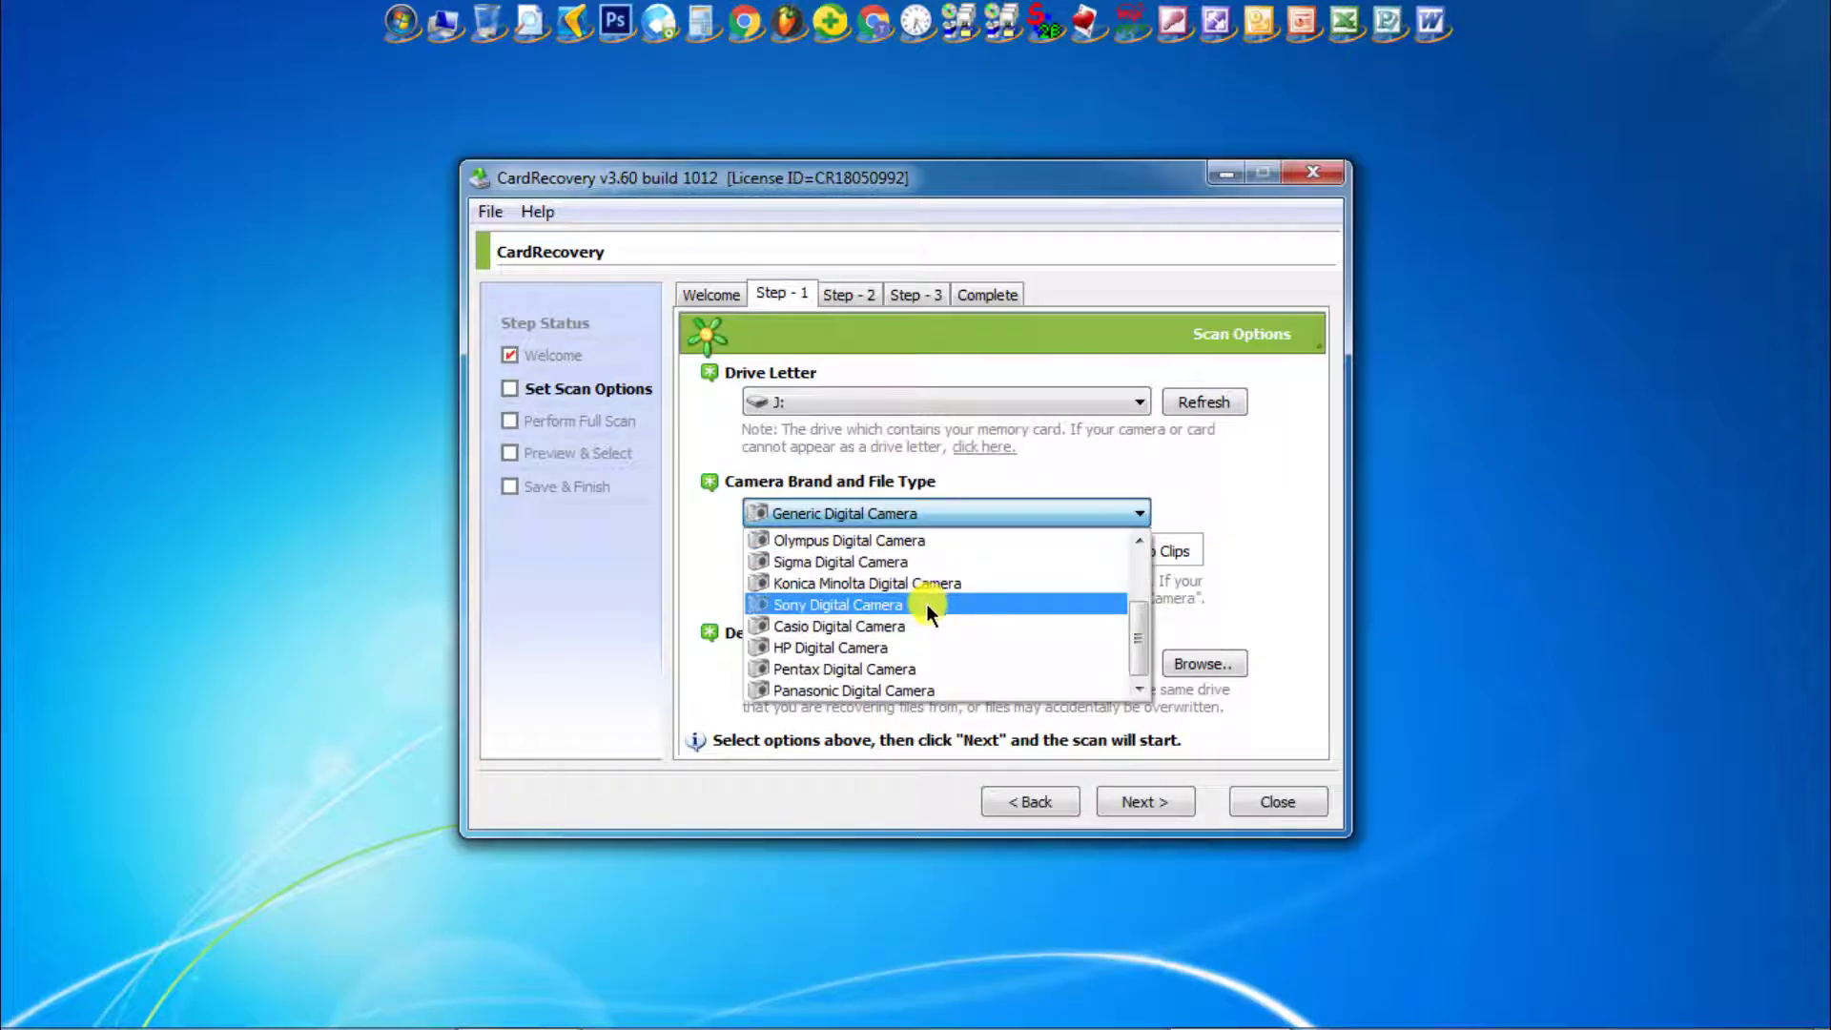
click(1192, 495)
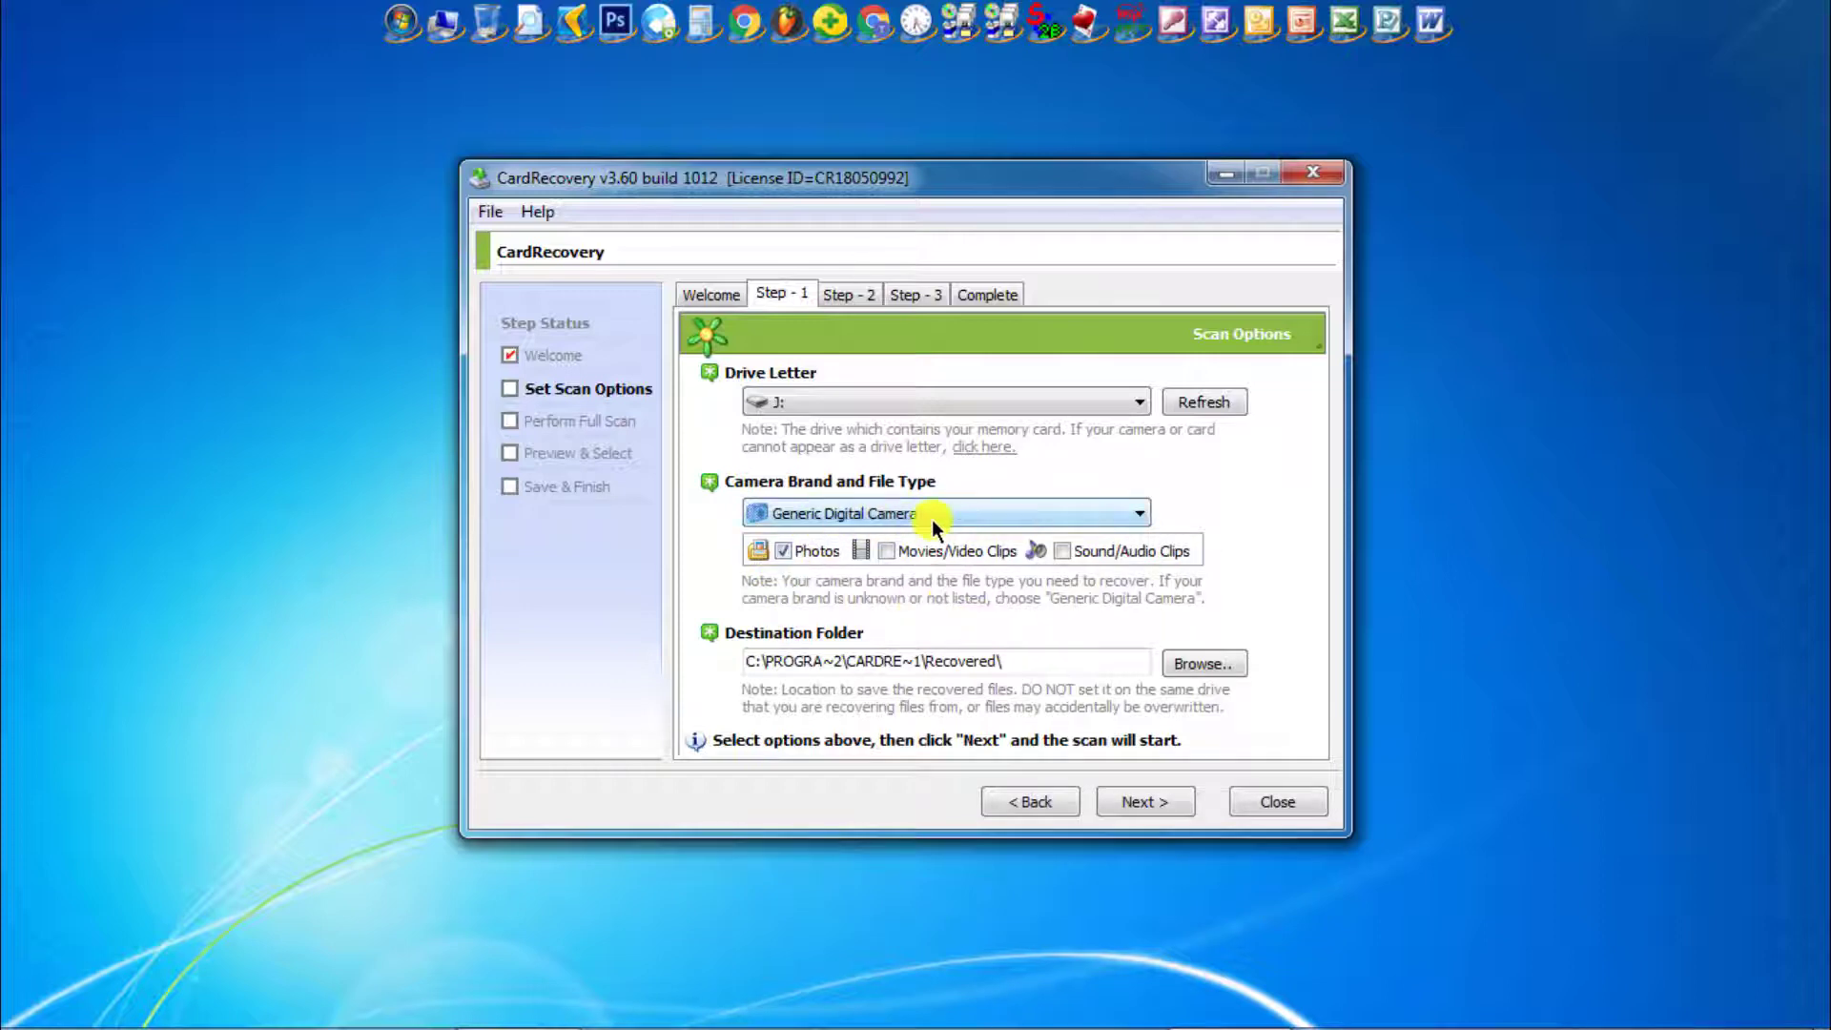
Run the full scan of drive J: with the detected storage size, and dismiss the completion message
click(1169, 804)
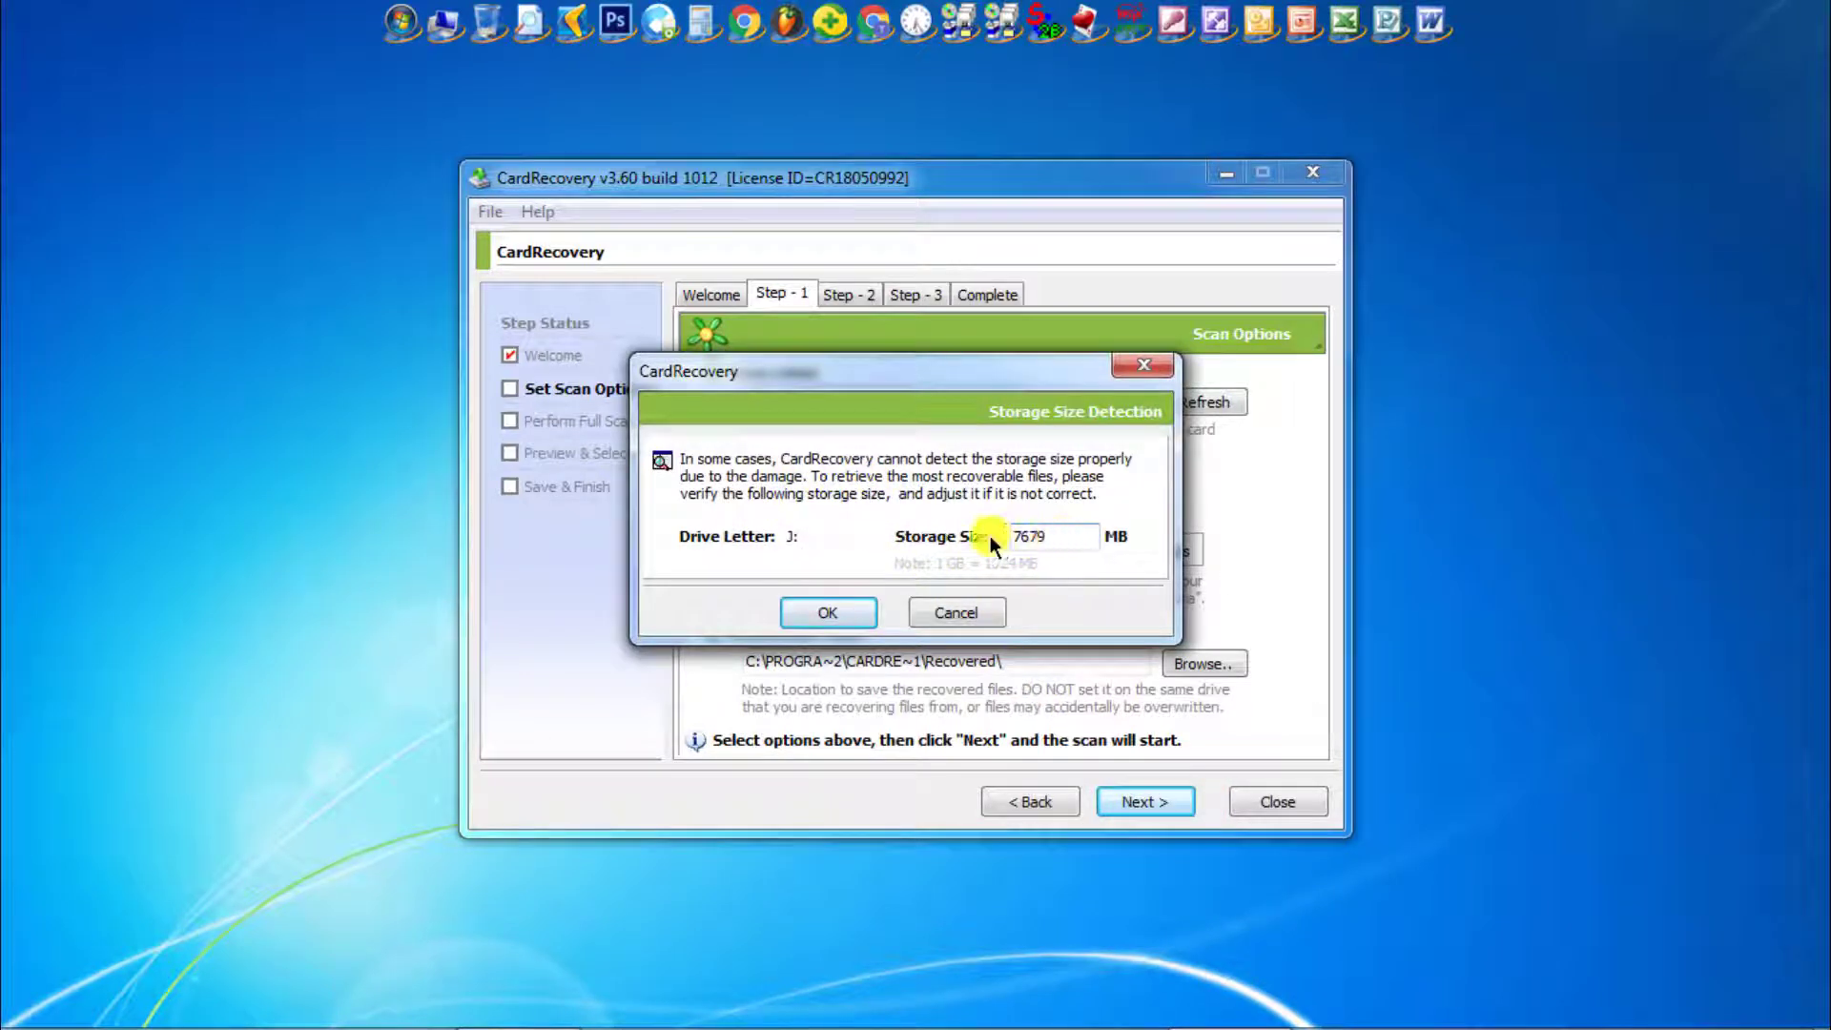
click(838, 620)
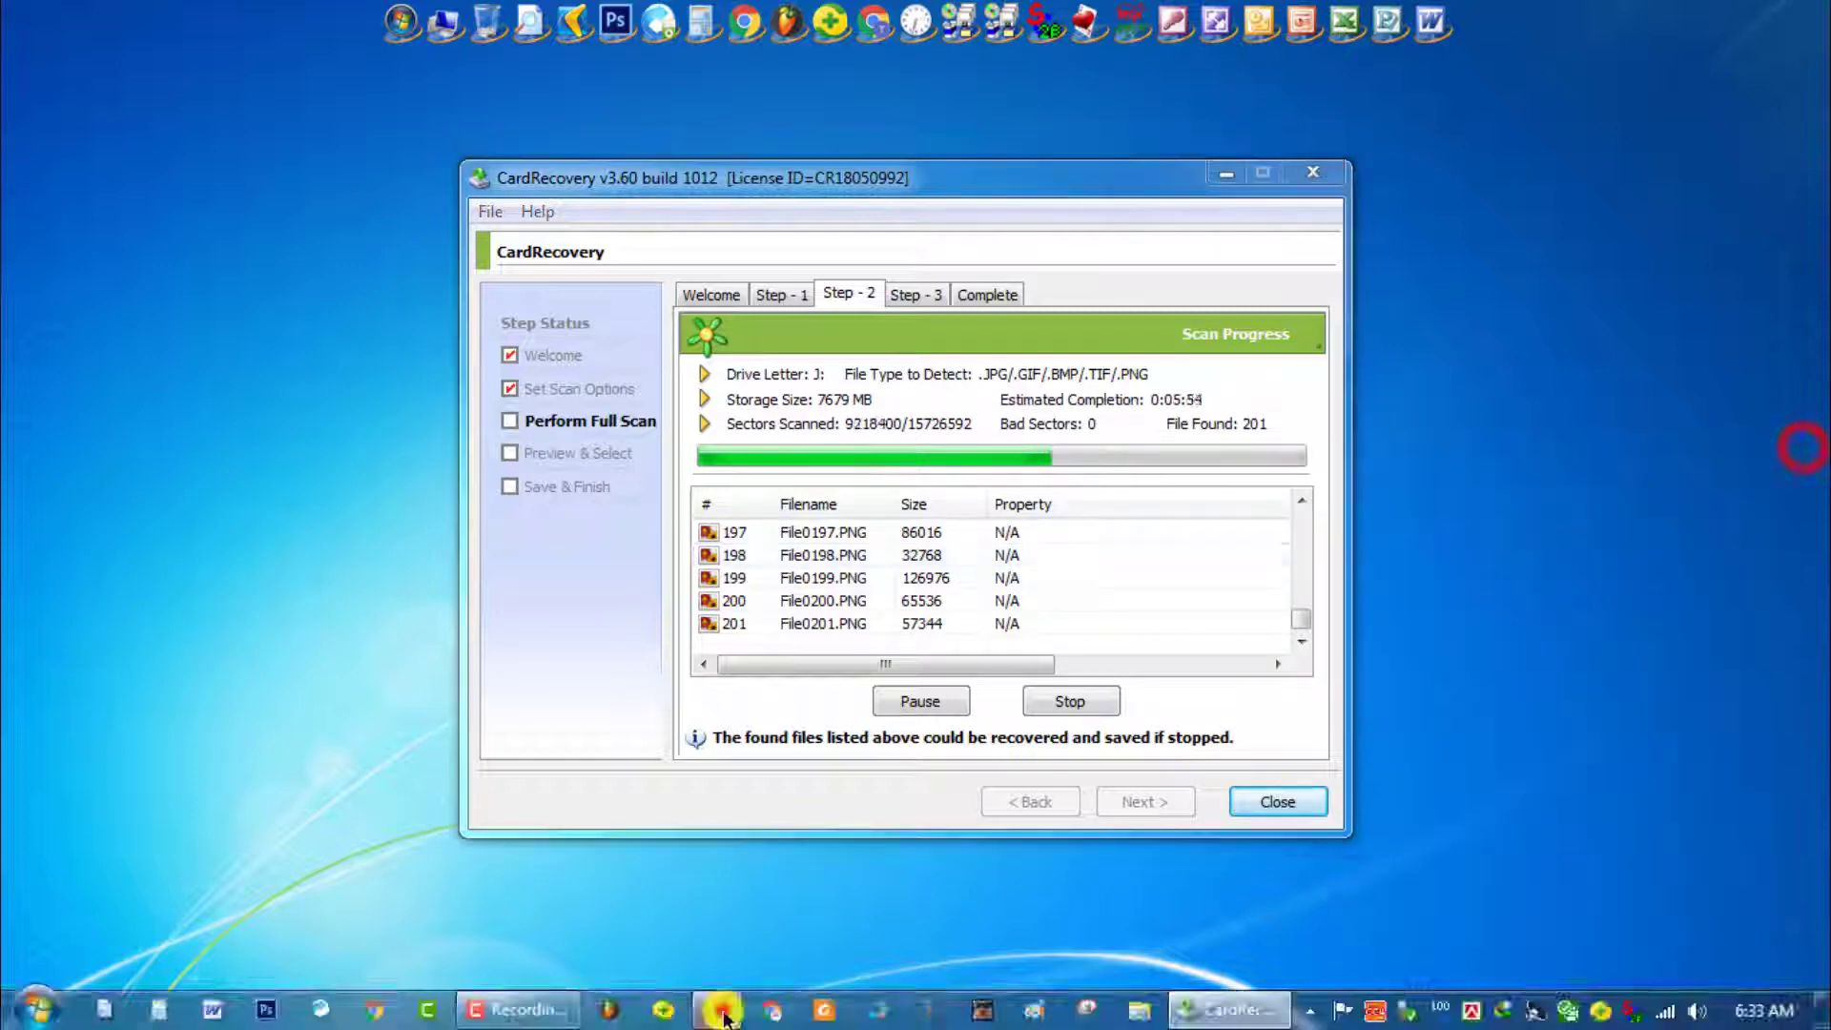
click(1496, 443)
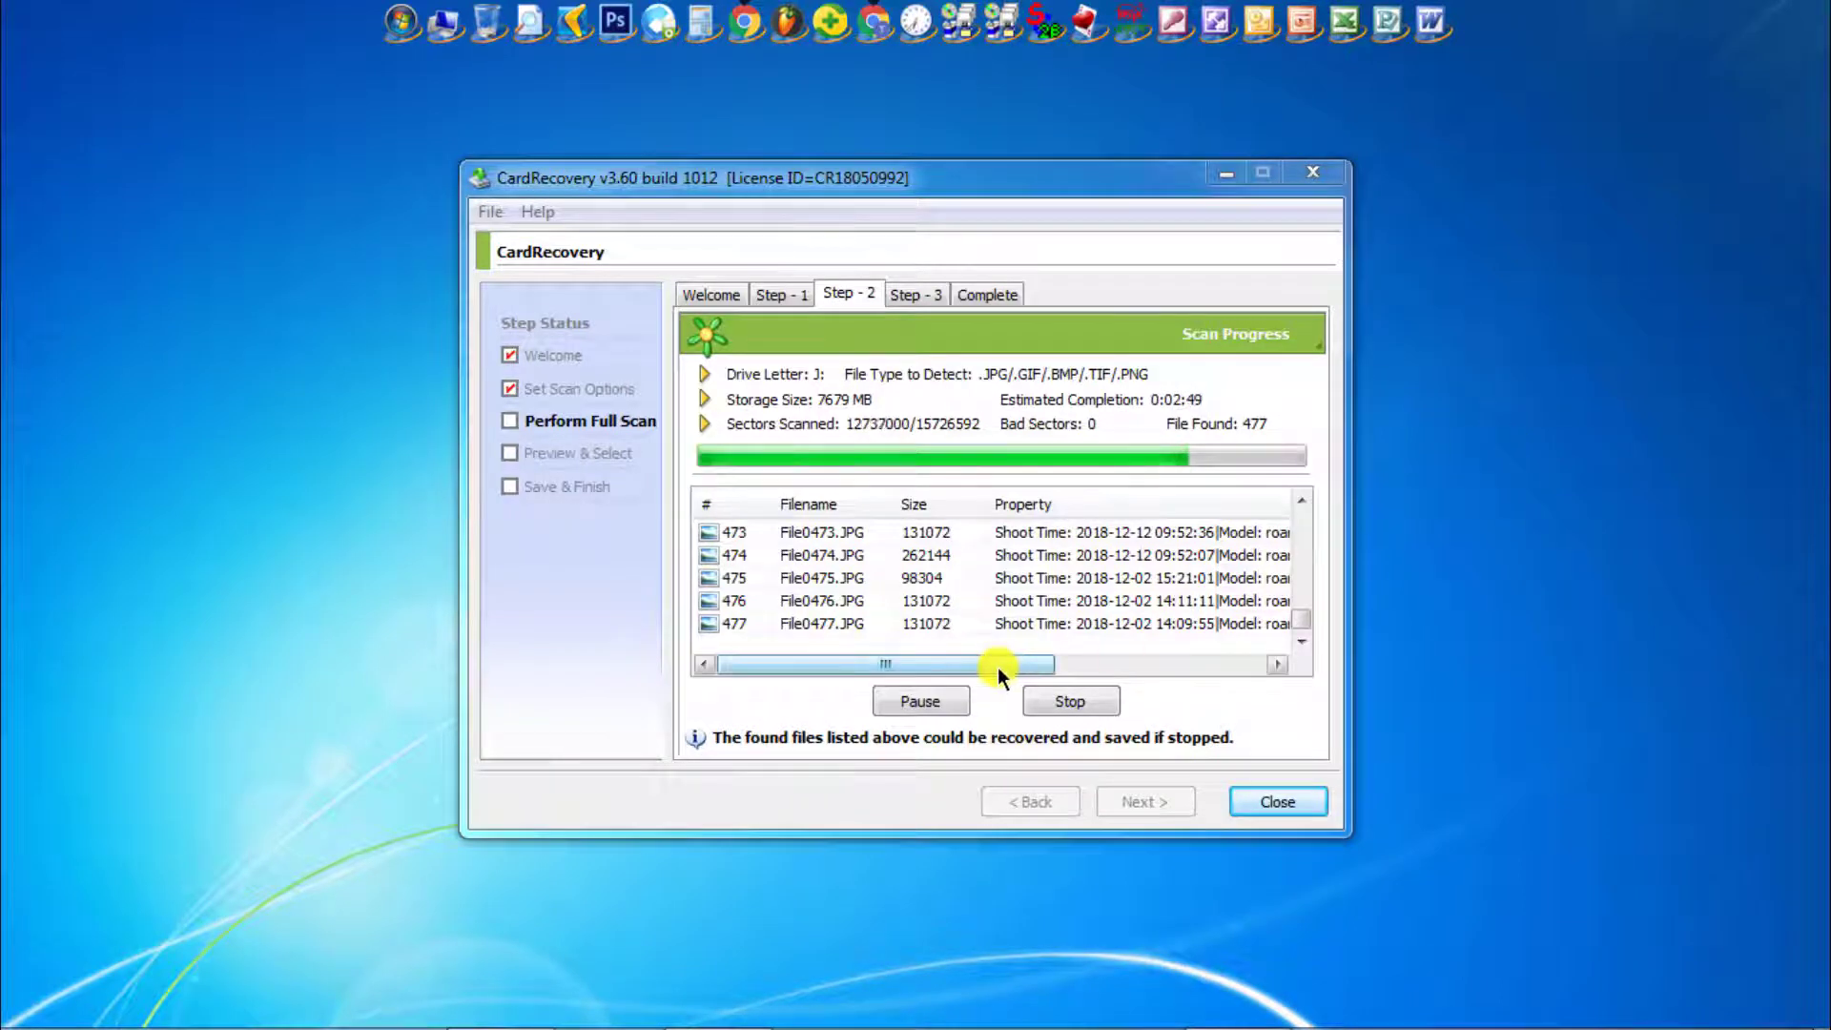
drag(962, 662, 999, 672)
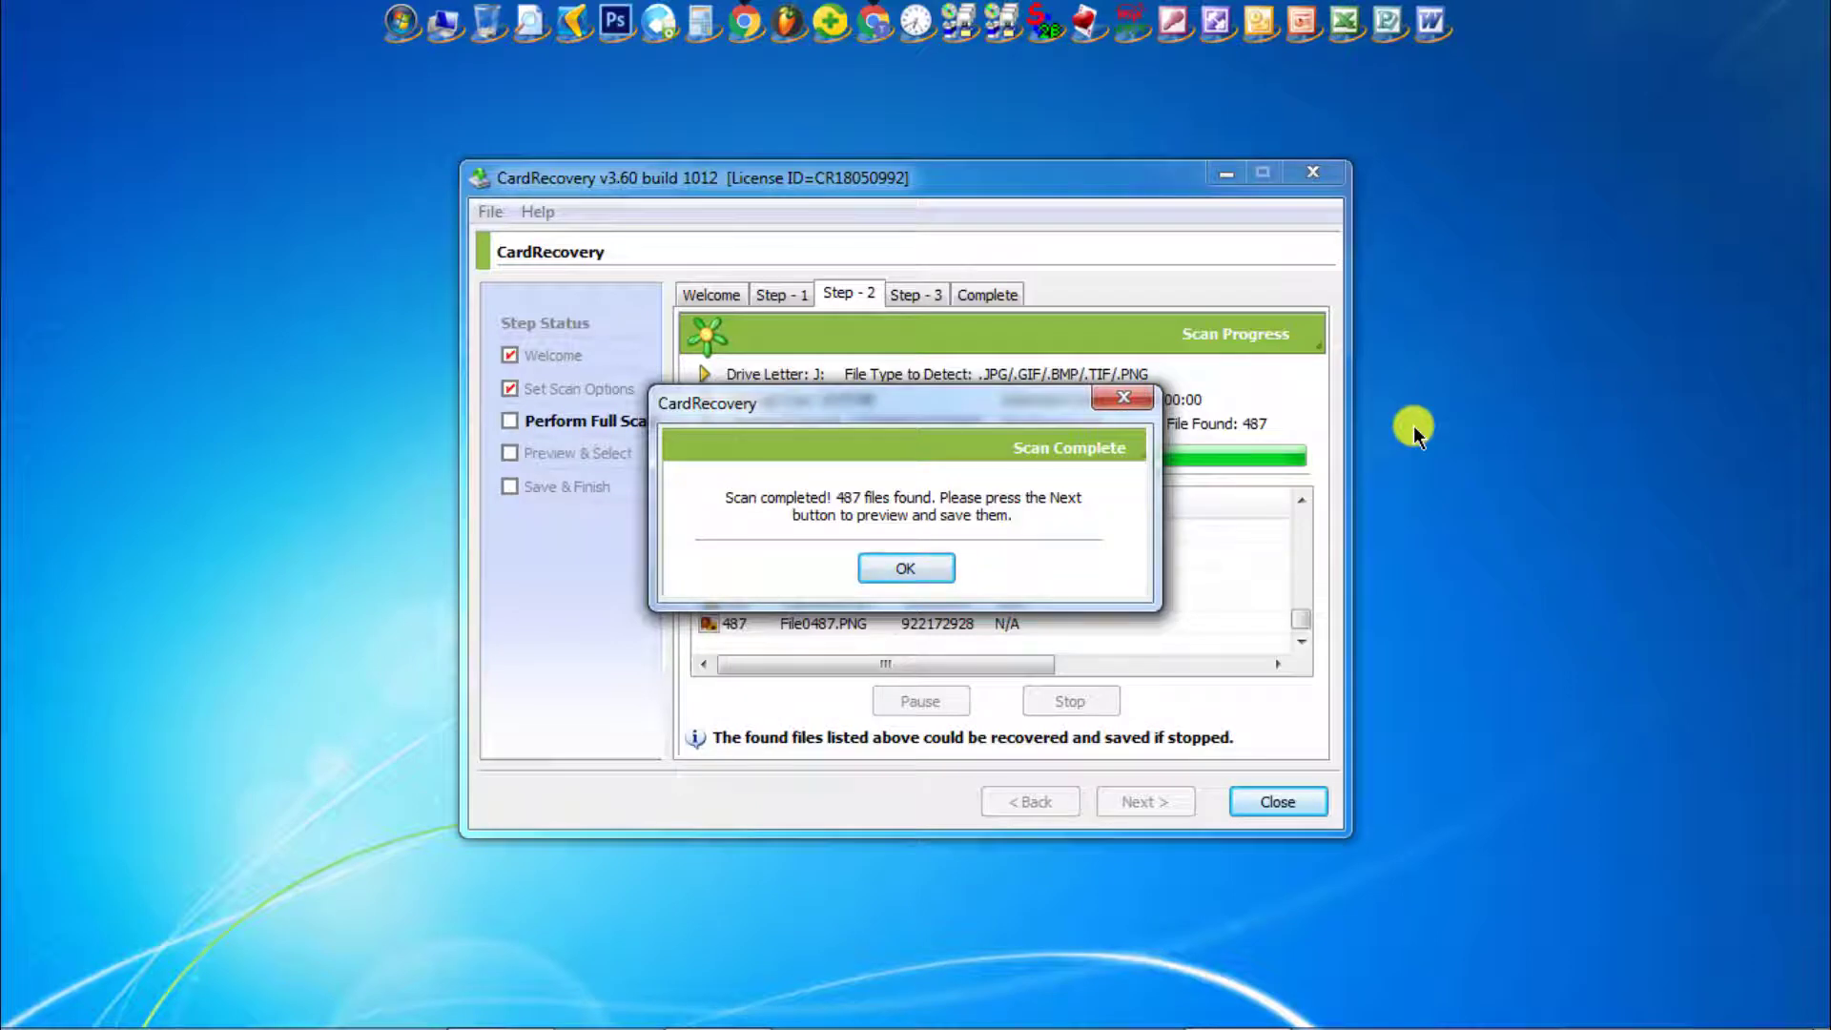
click(922, 571)
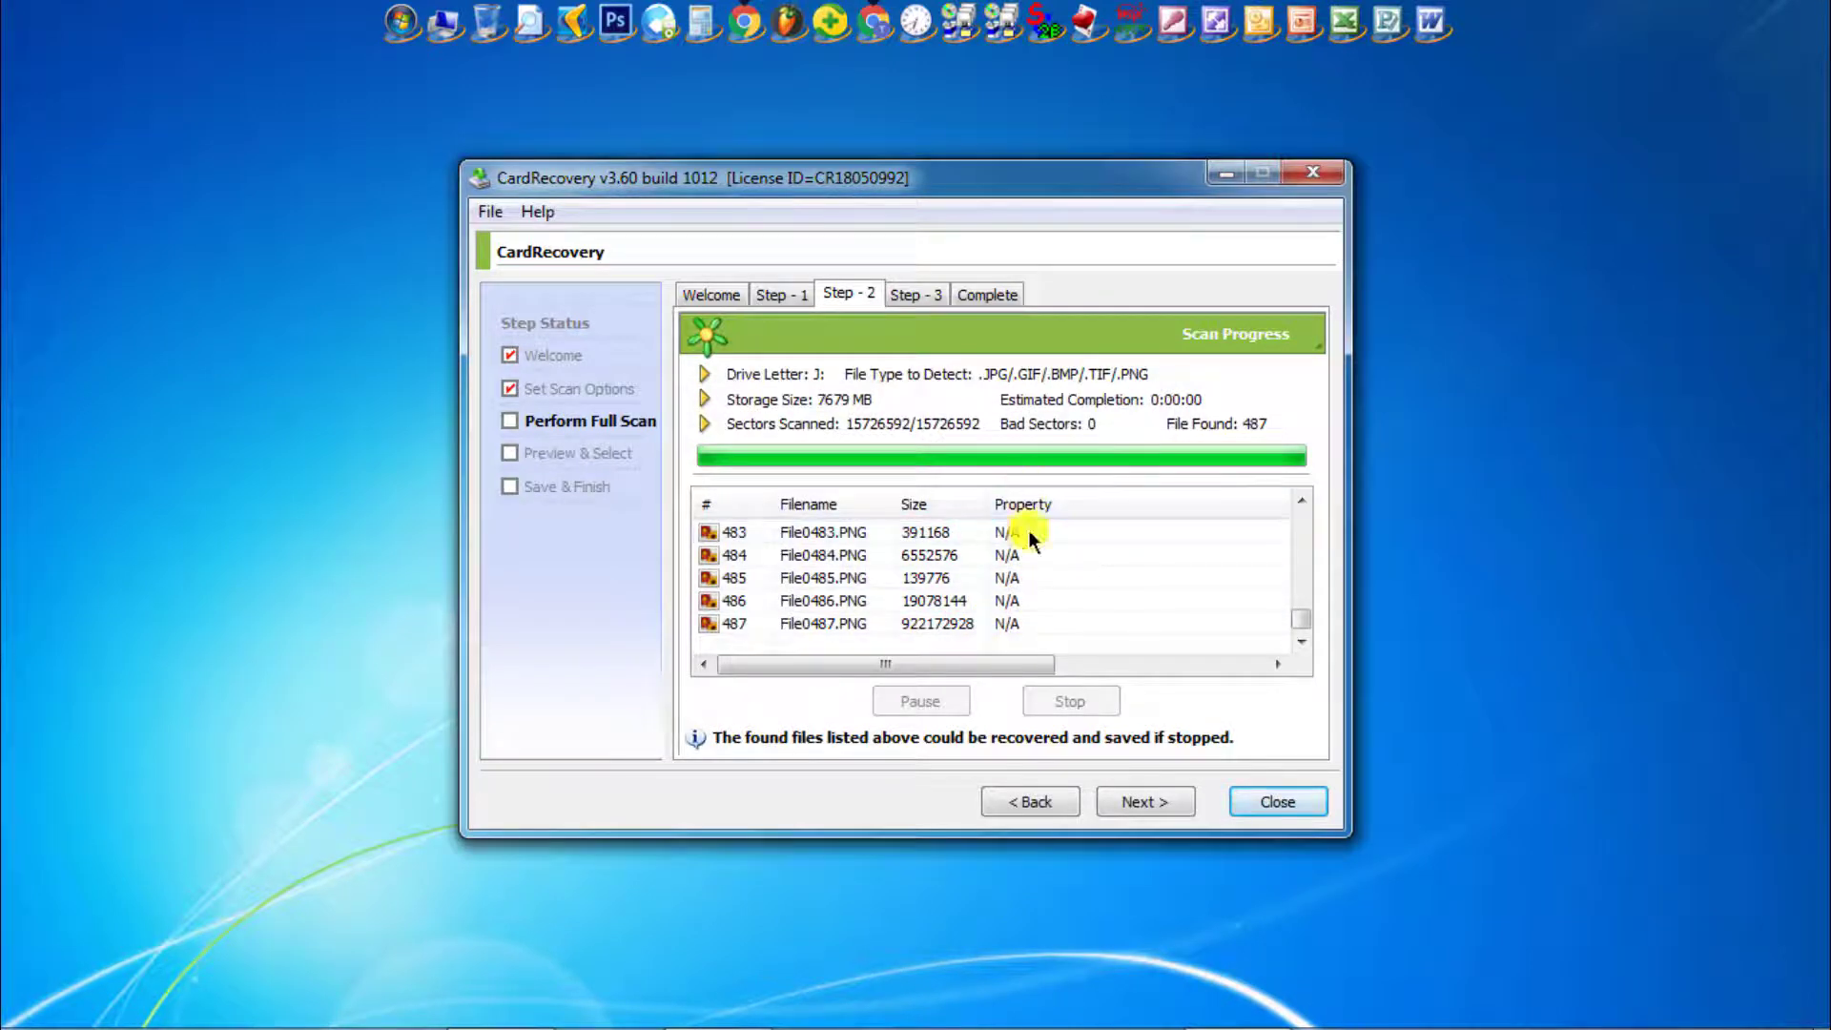
Preview the File0001.JPG - File0006.JPG group, and save all the found files to the default destination folder
click(1142, 804)
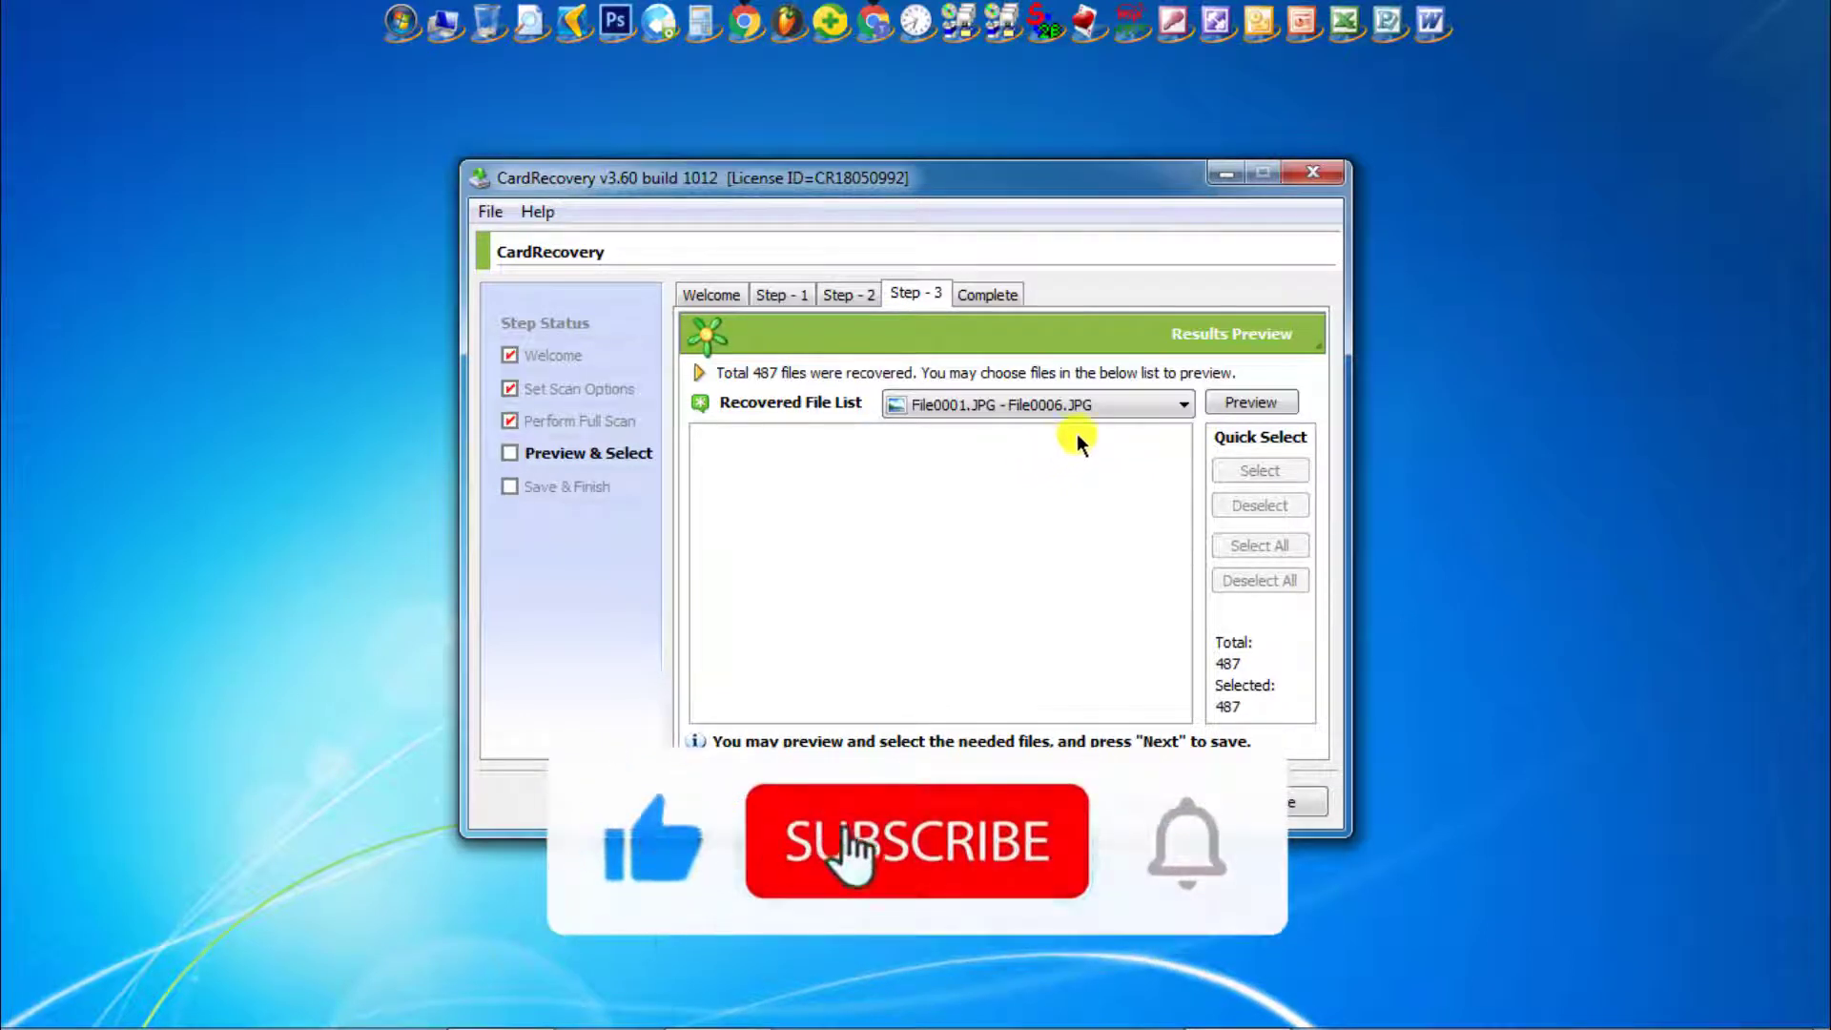
click(1232, 404)
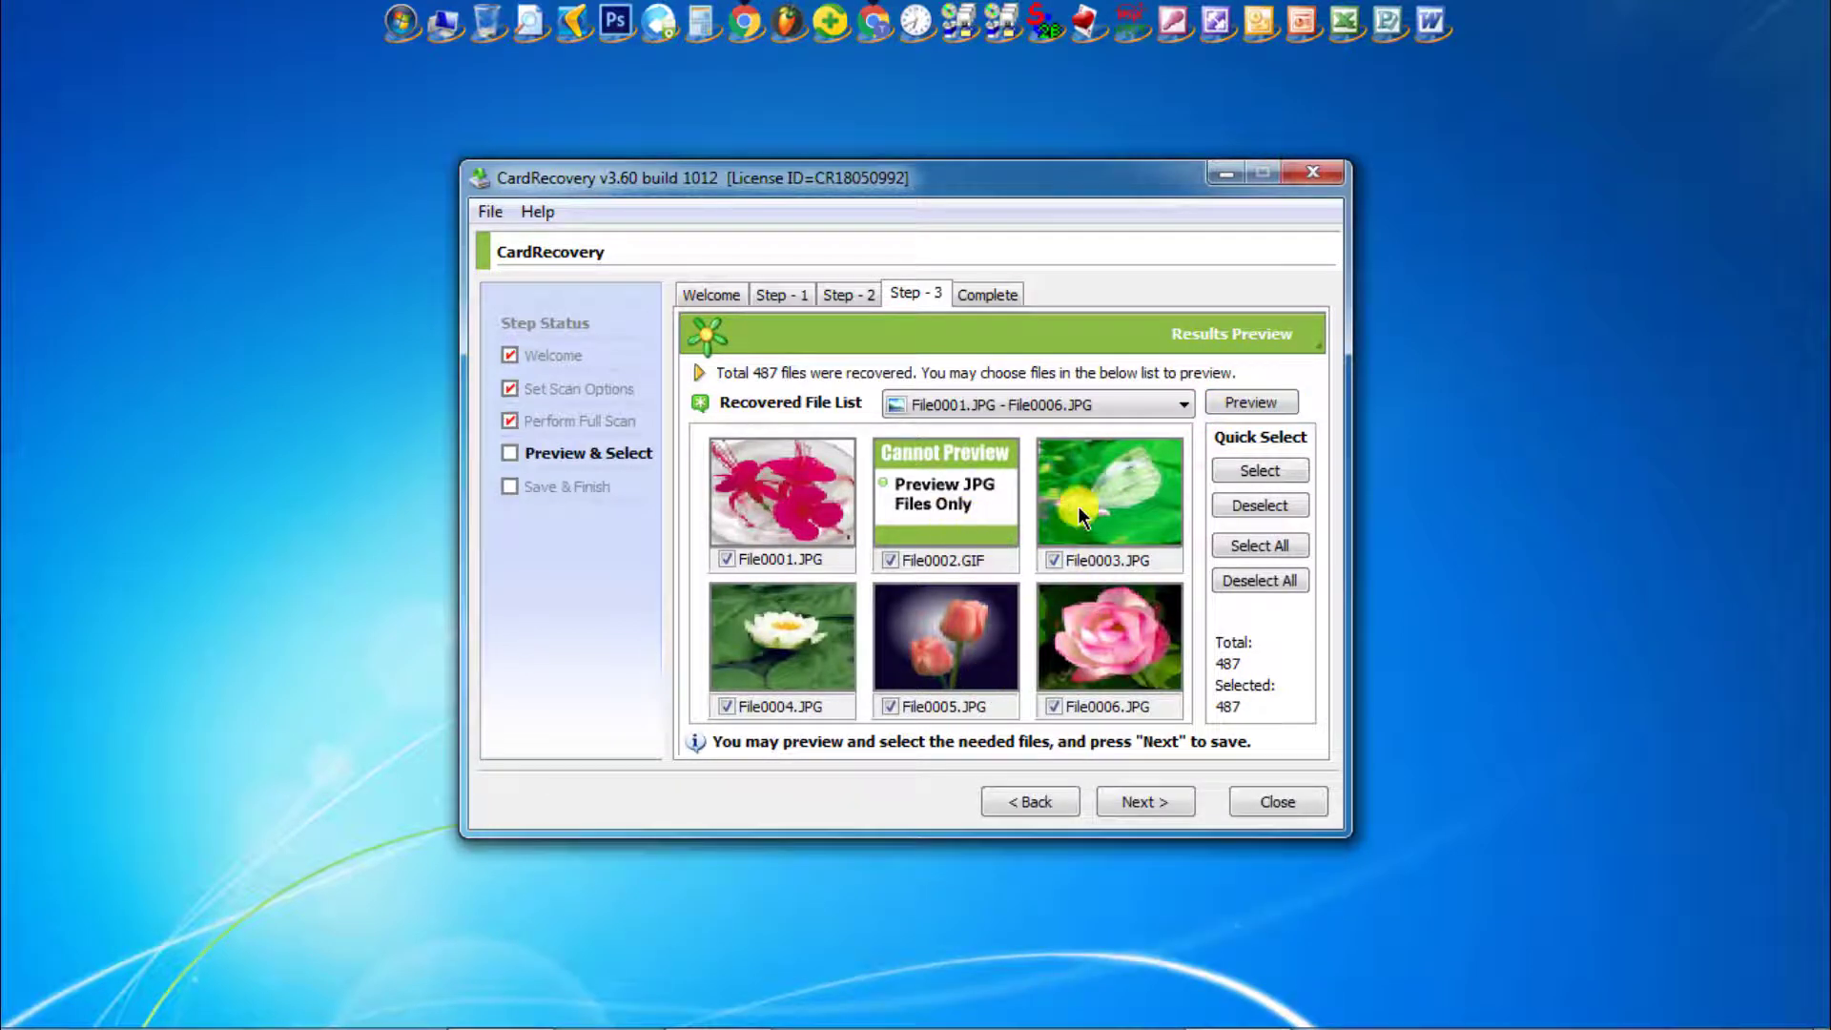
click(1148, 801)
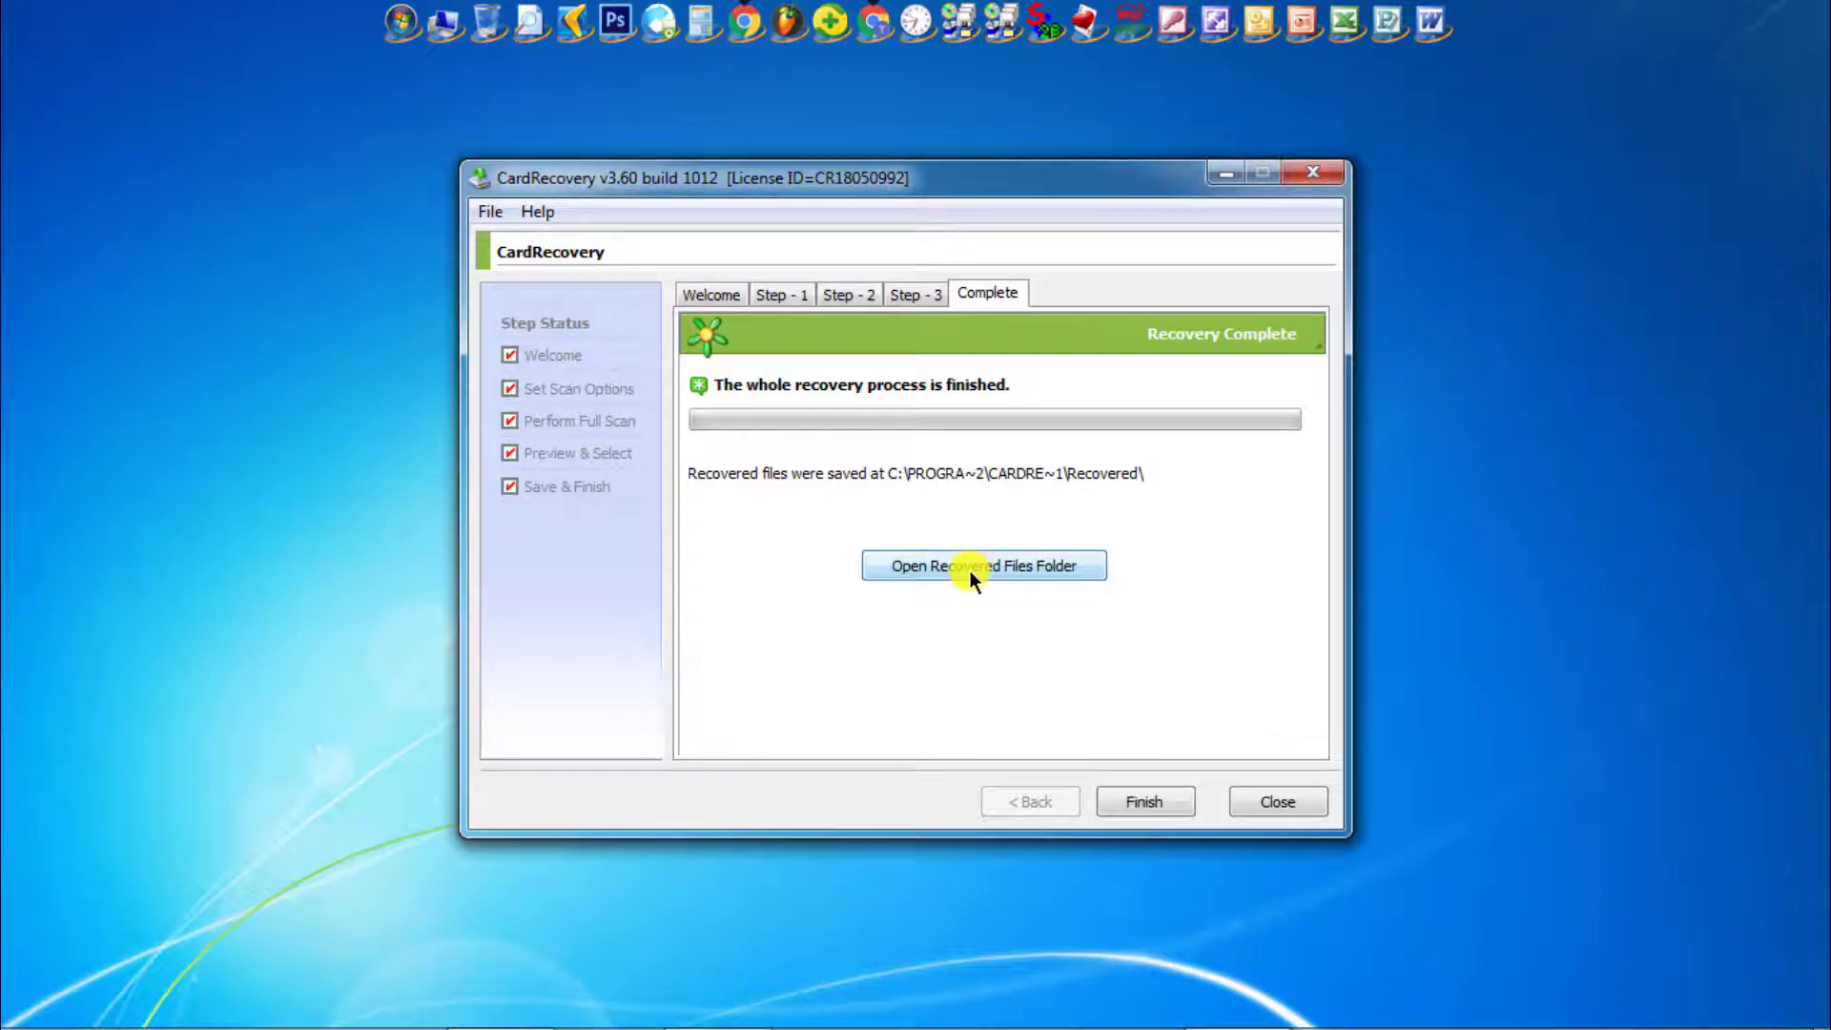
Open the recovered files folder from CardRecovery and look through the thumbnails of the saved pictures
click(970, 568)
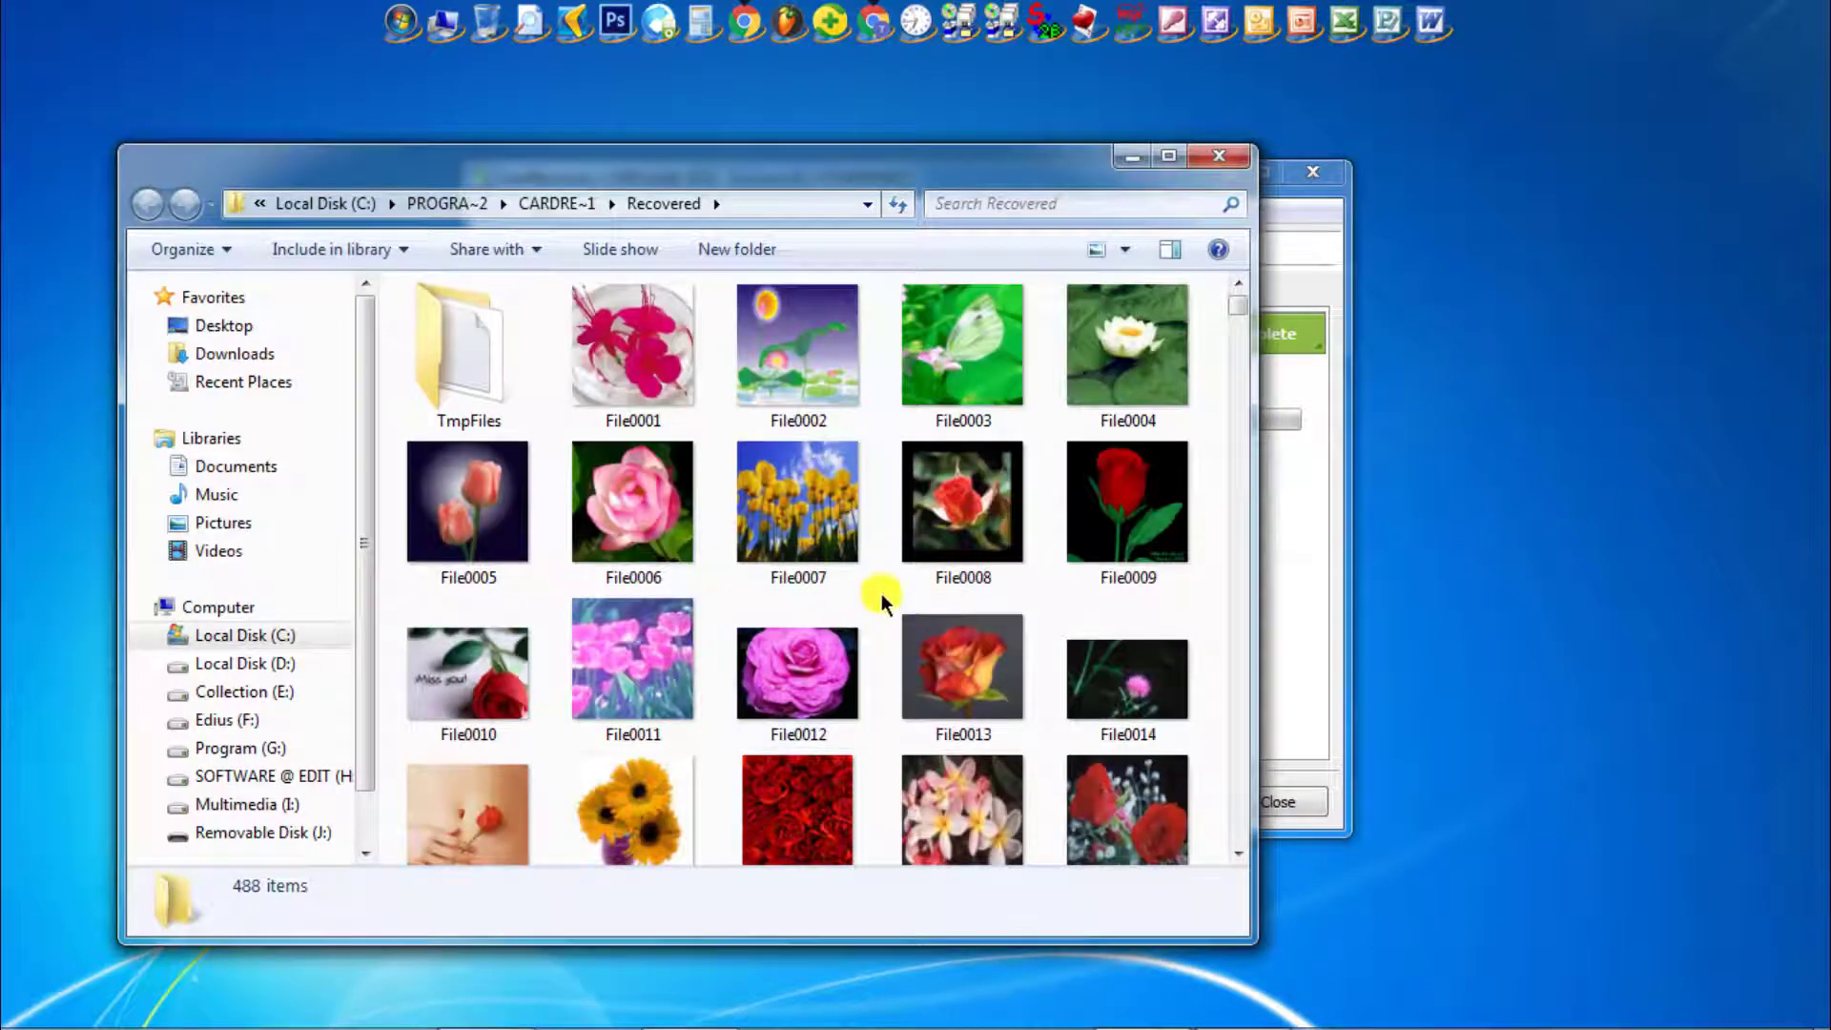
click(879, 588)
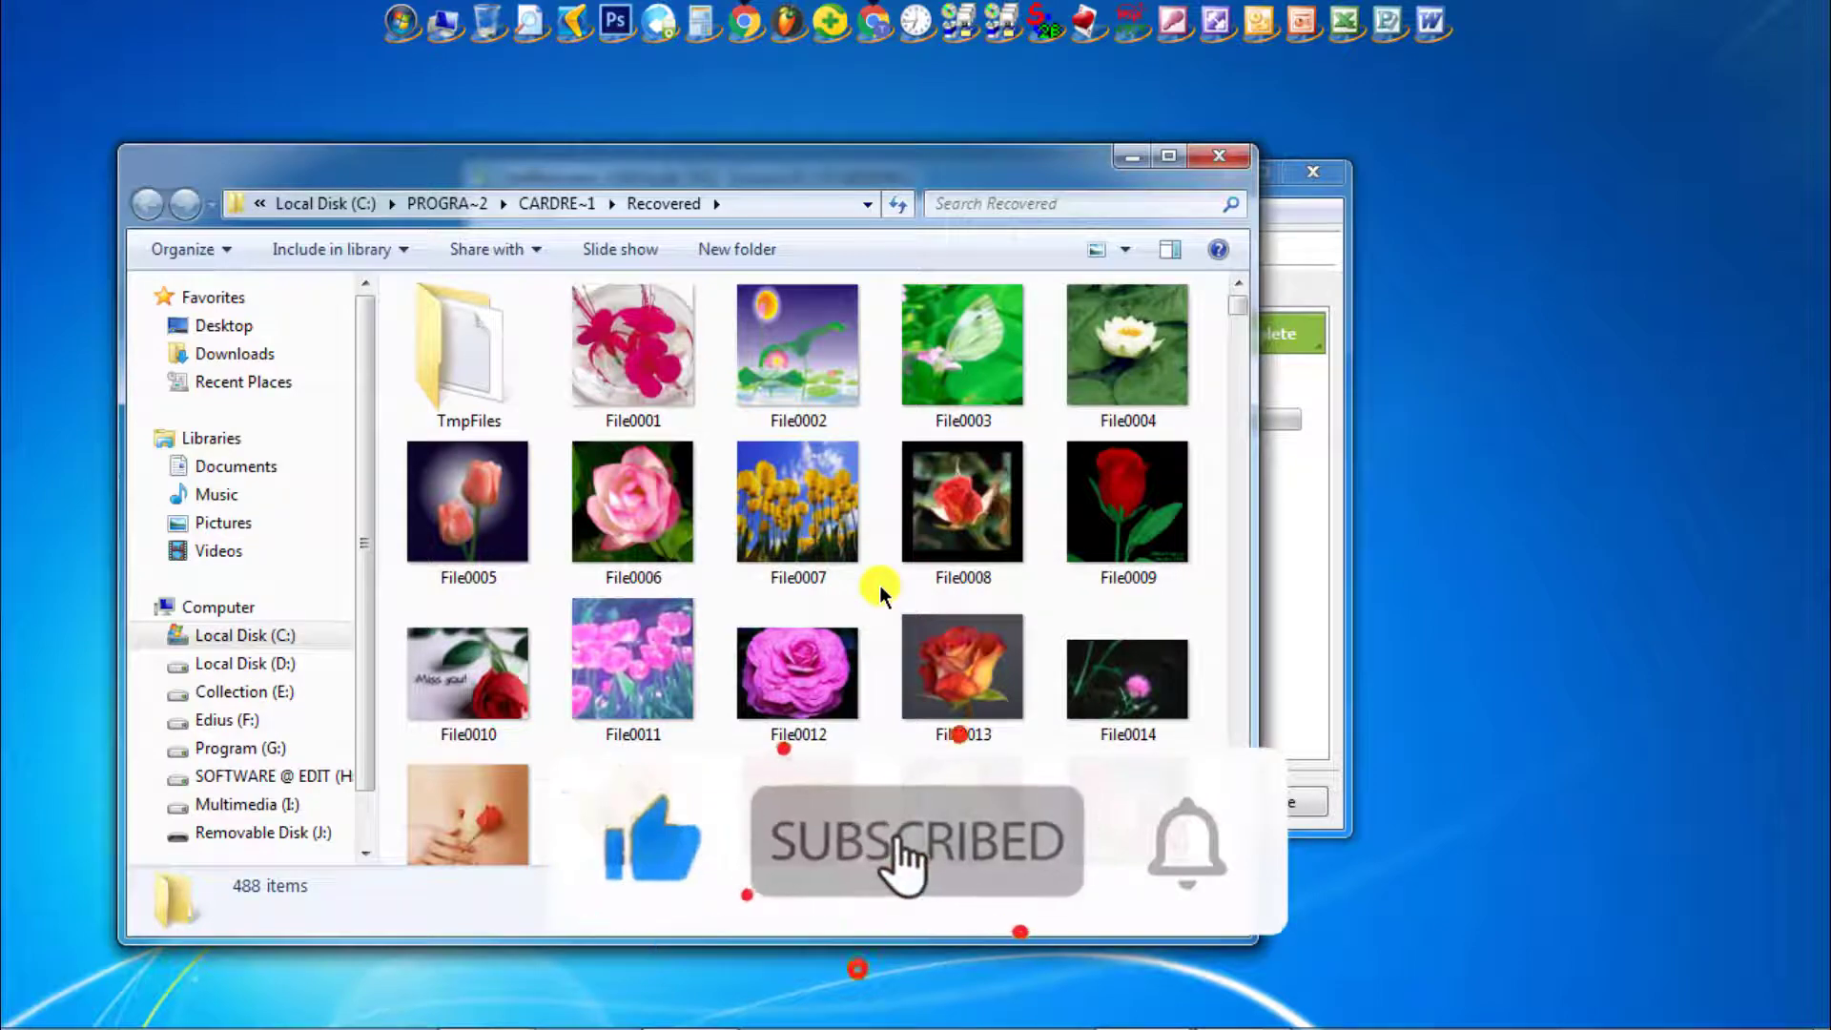
scroll(880, 586, down, 5)
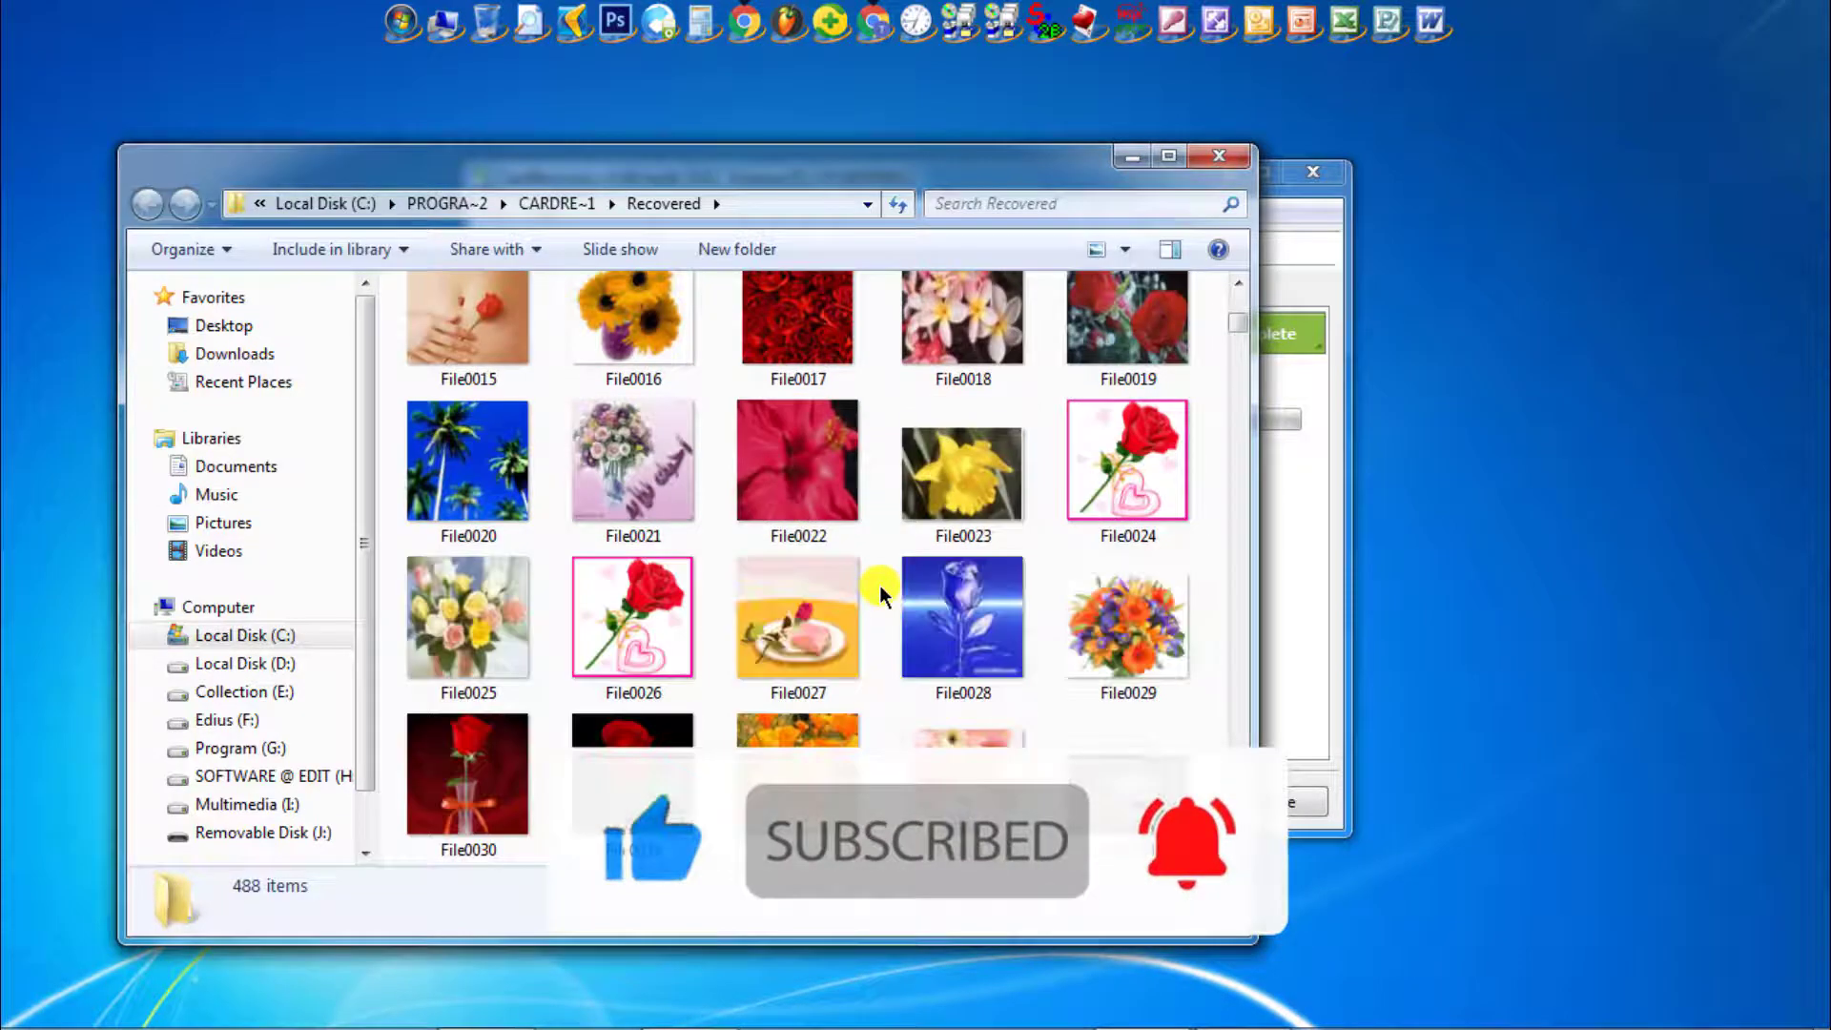
scroll(879, 585, down, 5)
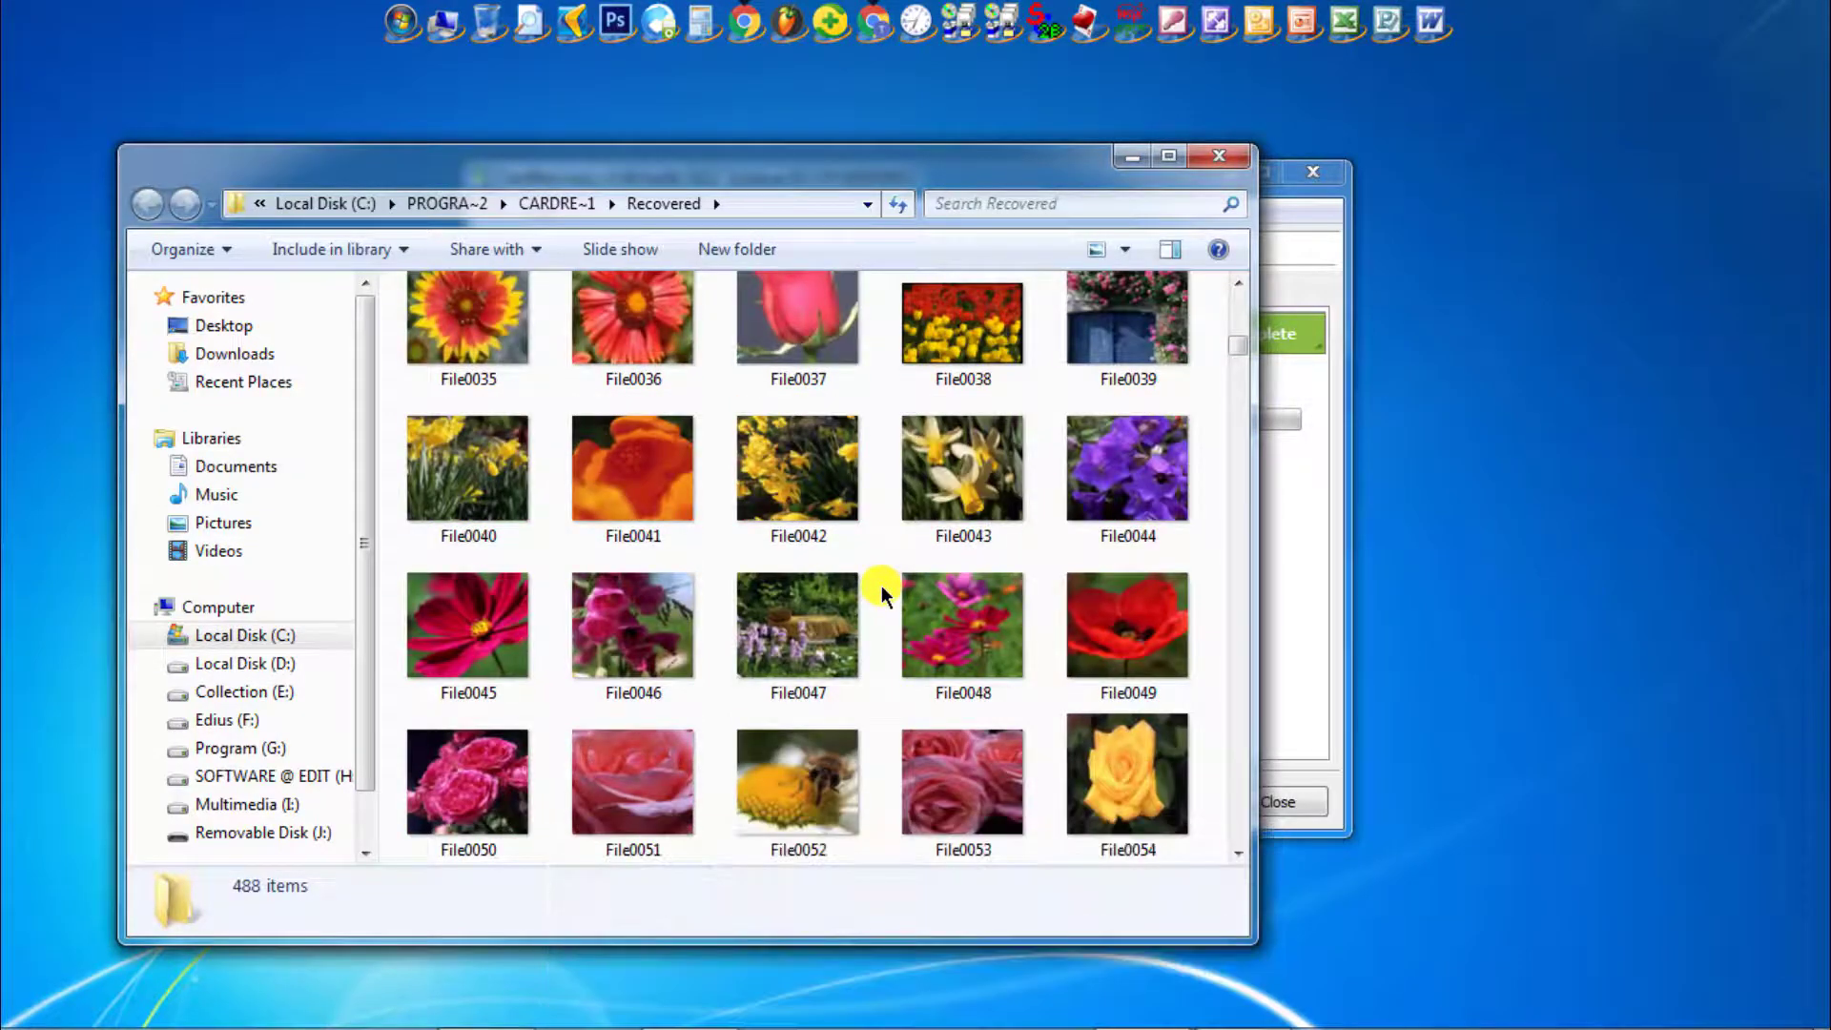
scroll(881, 592, down, 2)
scroll(881, 586, down, 3)
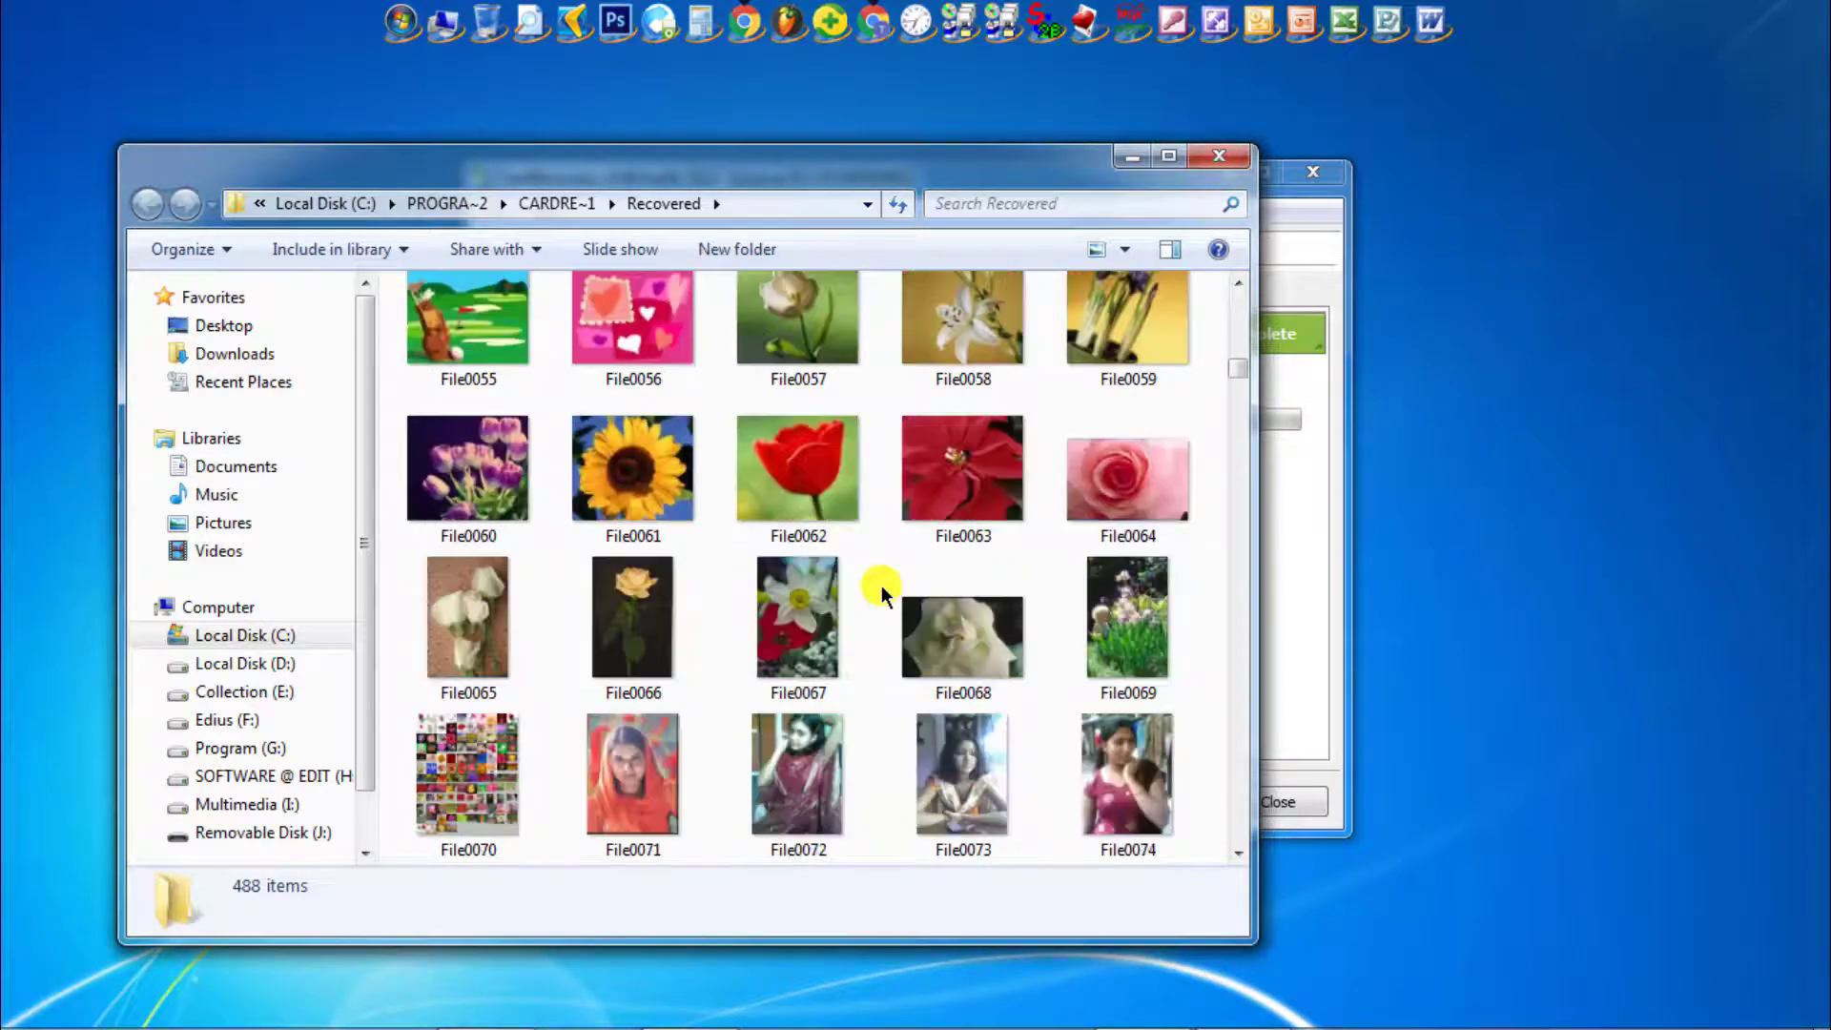
scroll(881, 585, down, 3)
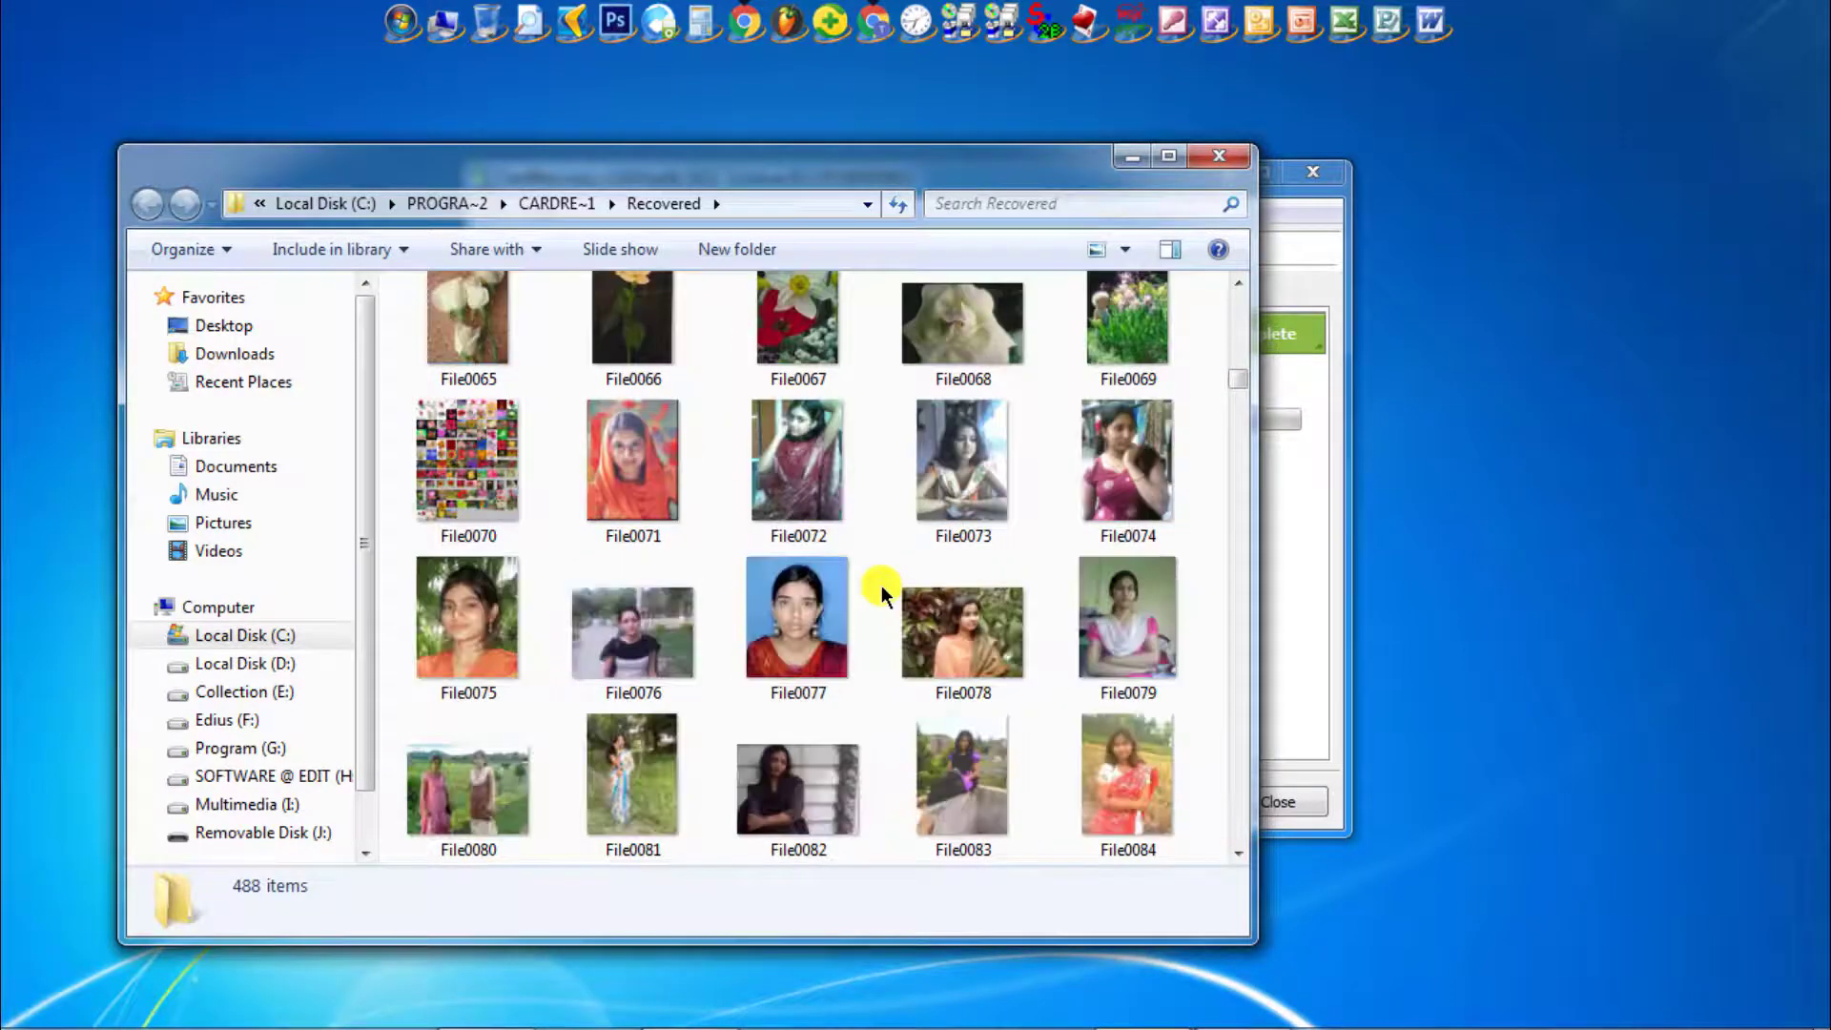
scroll(882, 586, down, 6)
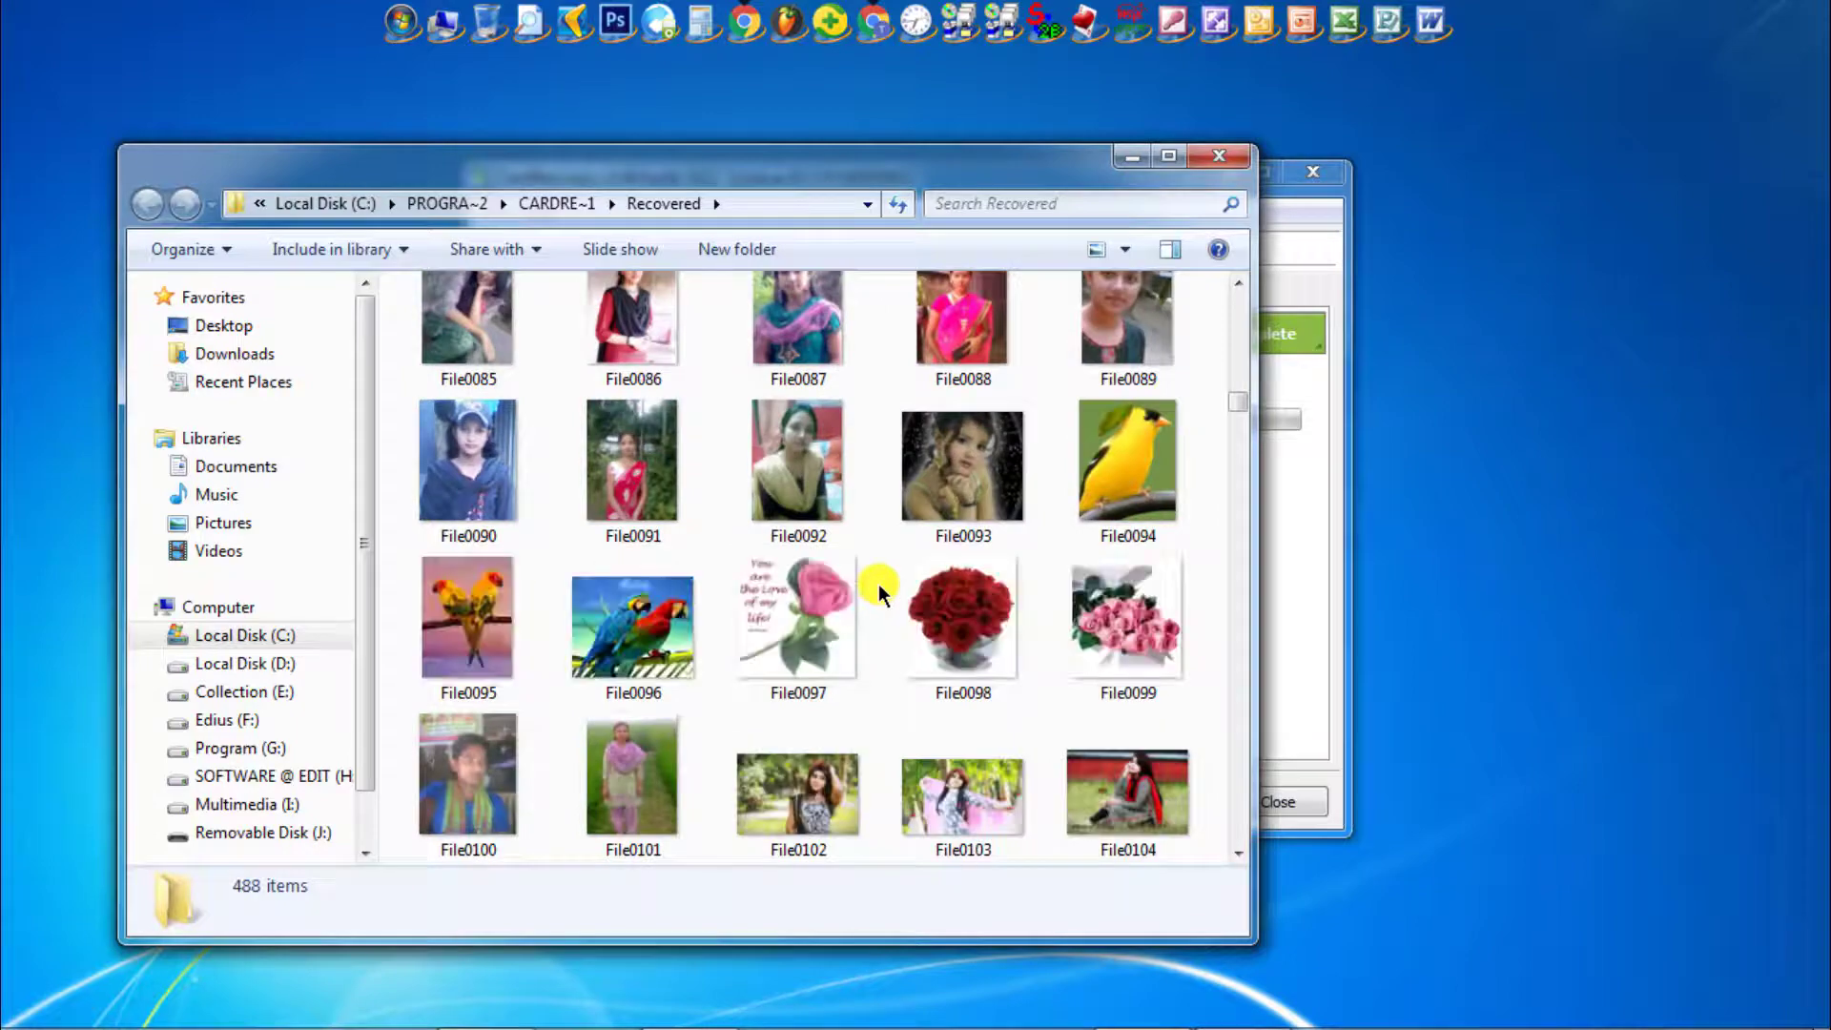
scroll(878, 584, down, 15)
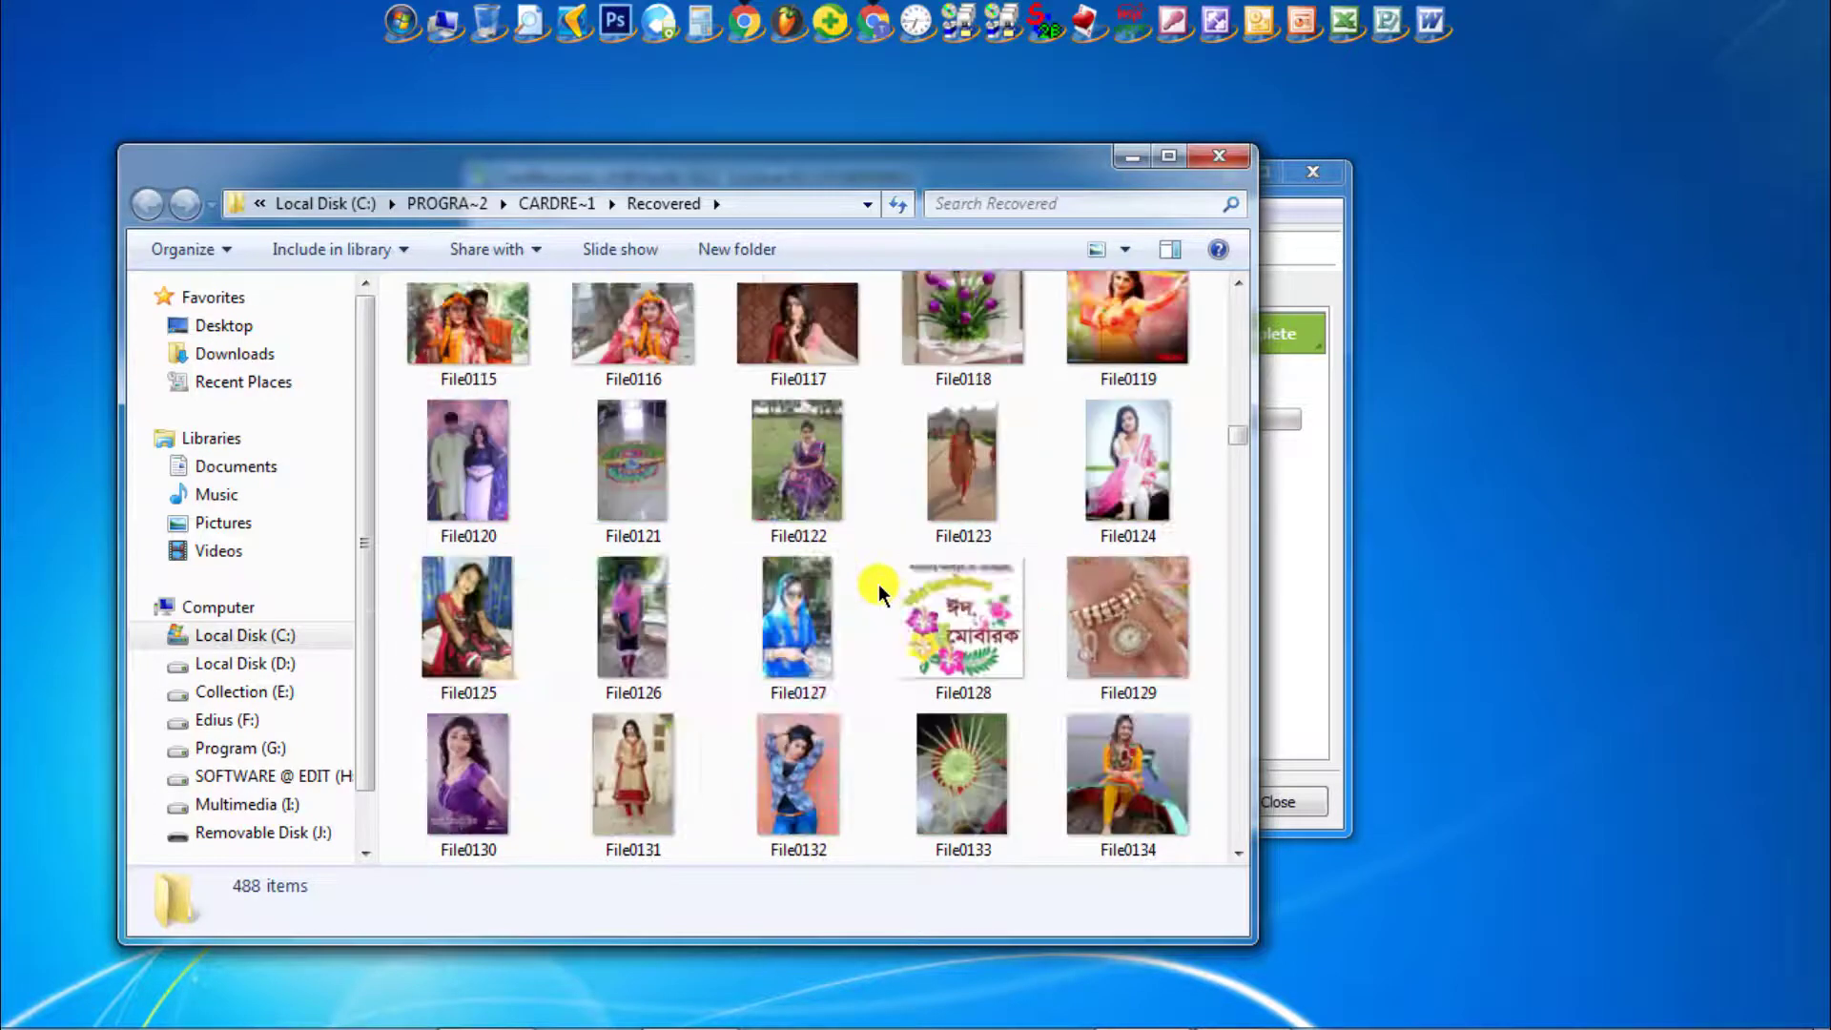
scroll(879, 584, down, 20)
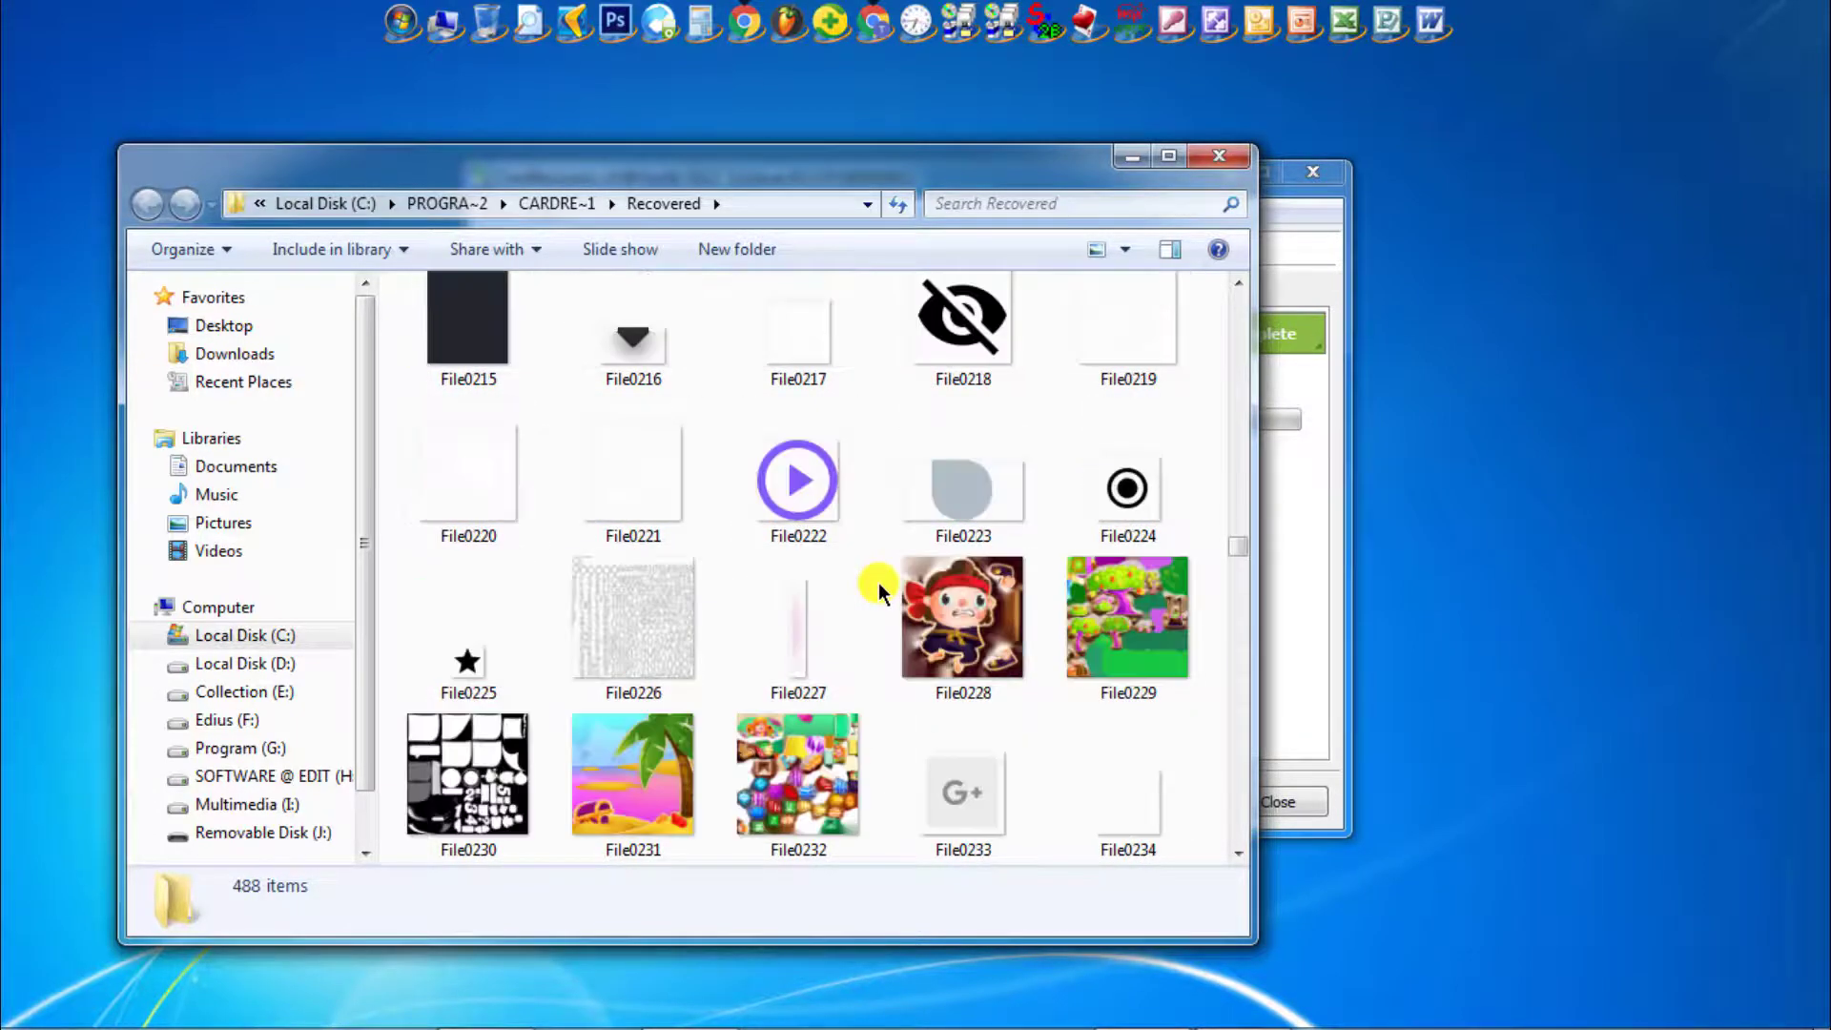
scroll(877, 582, up, 20)
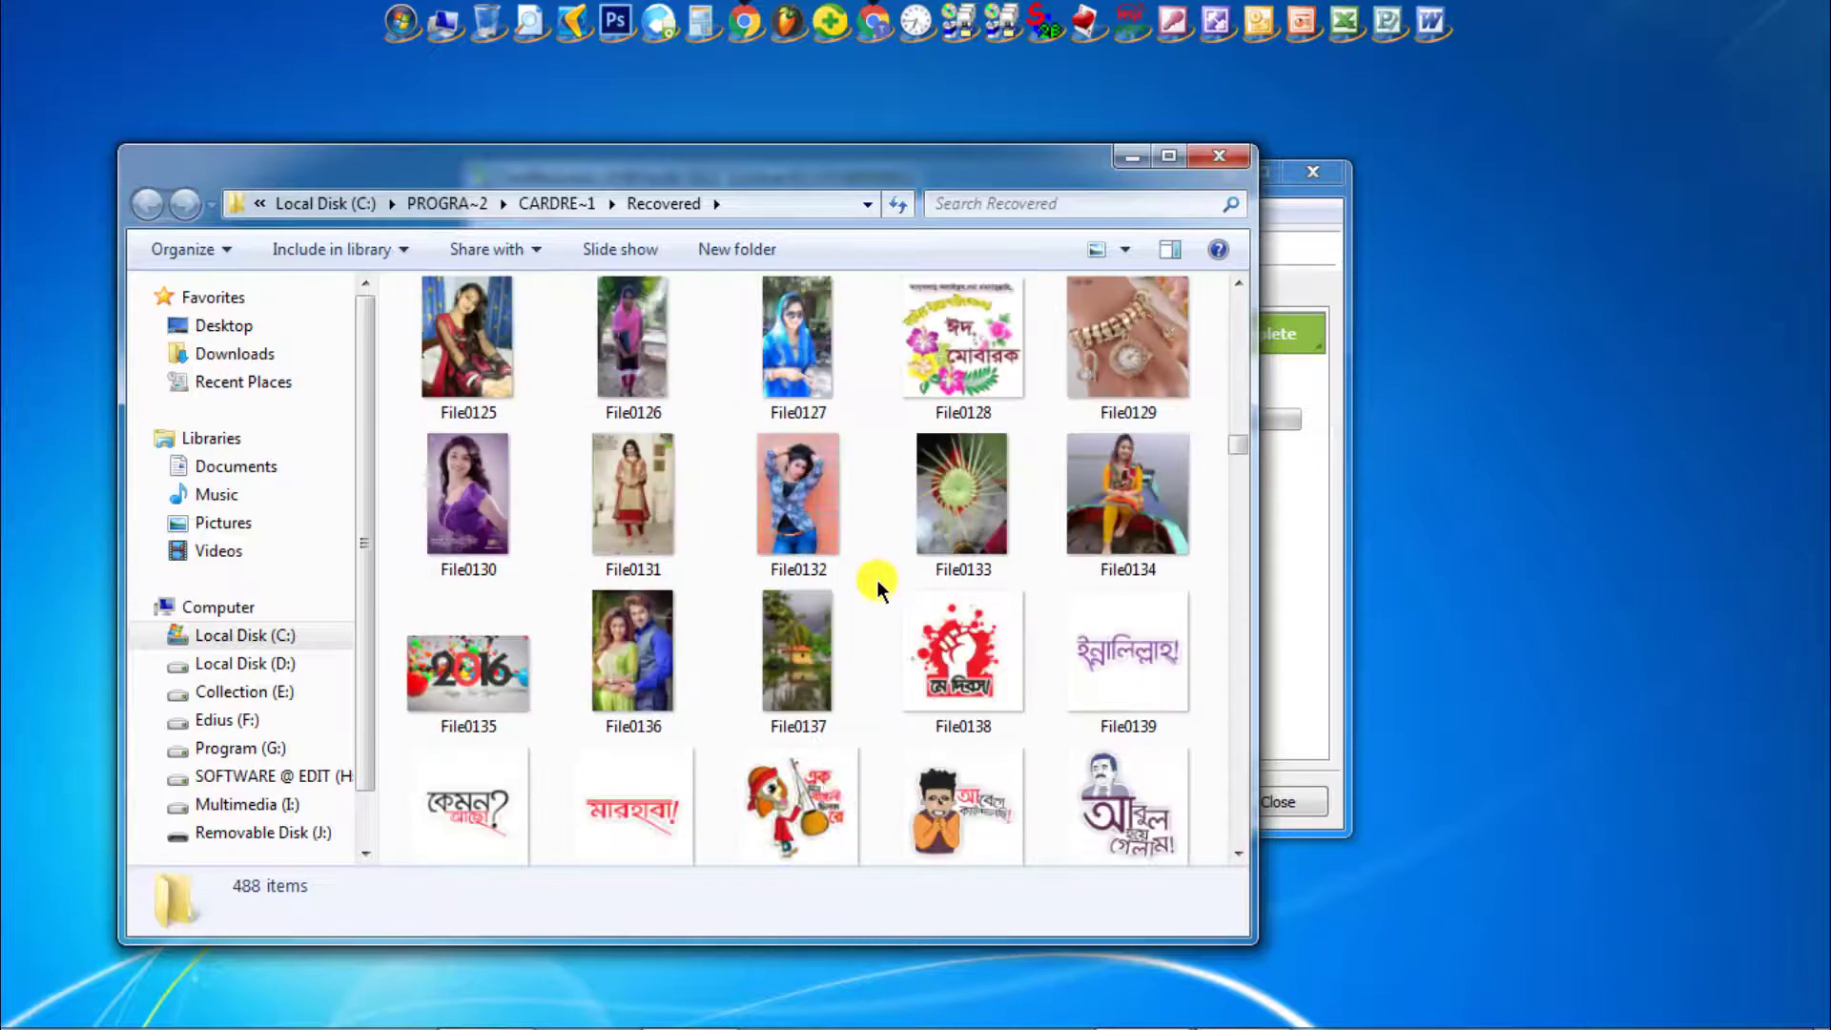
scroll(877, 578, up, 20)
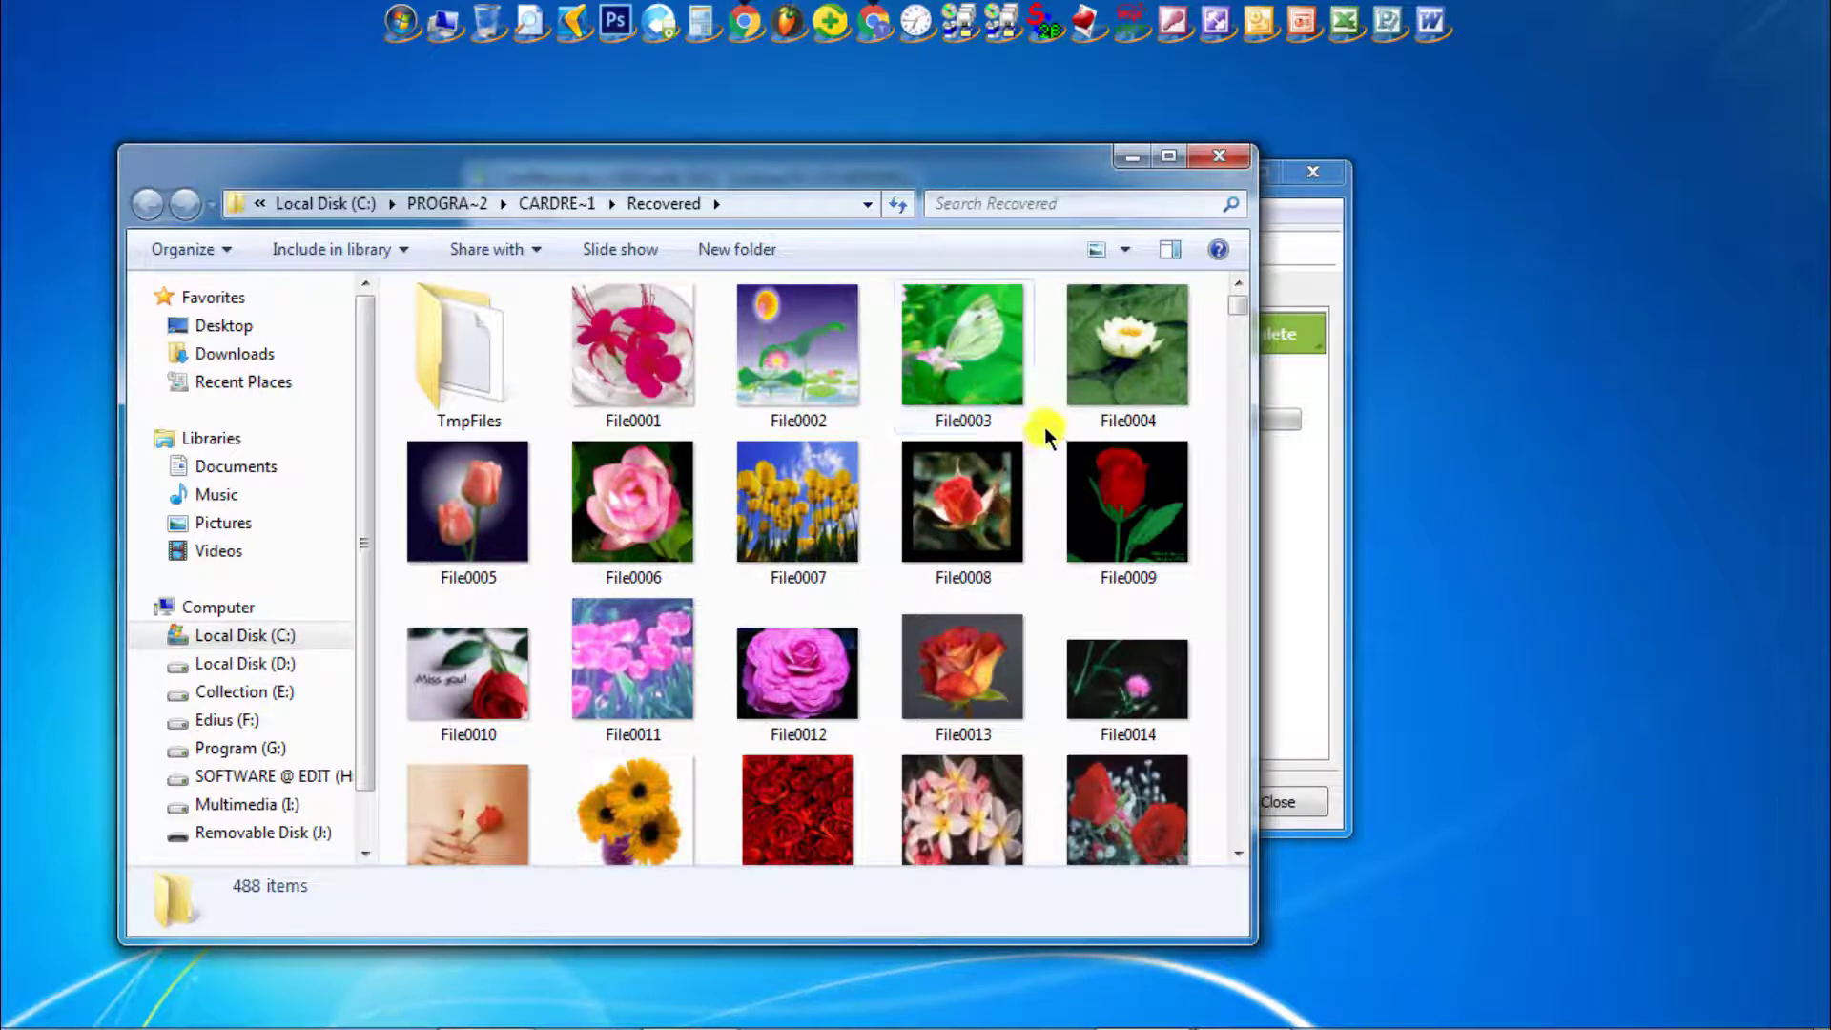
Close the Recovered folder window, finish the recovery wizard and exit CardRecovery
click(1220, 159)
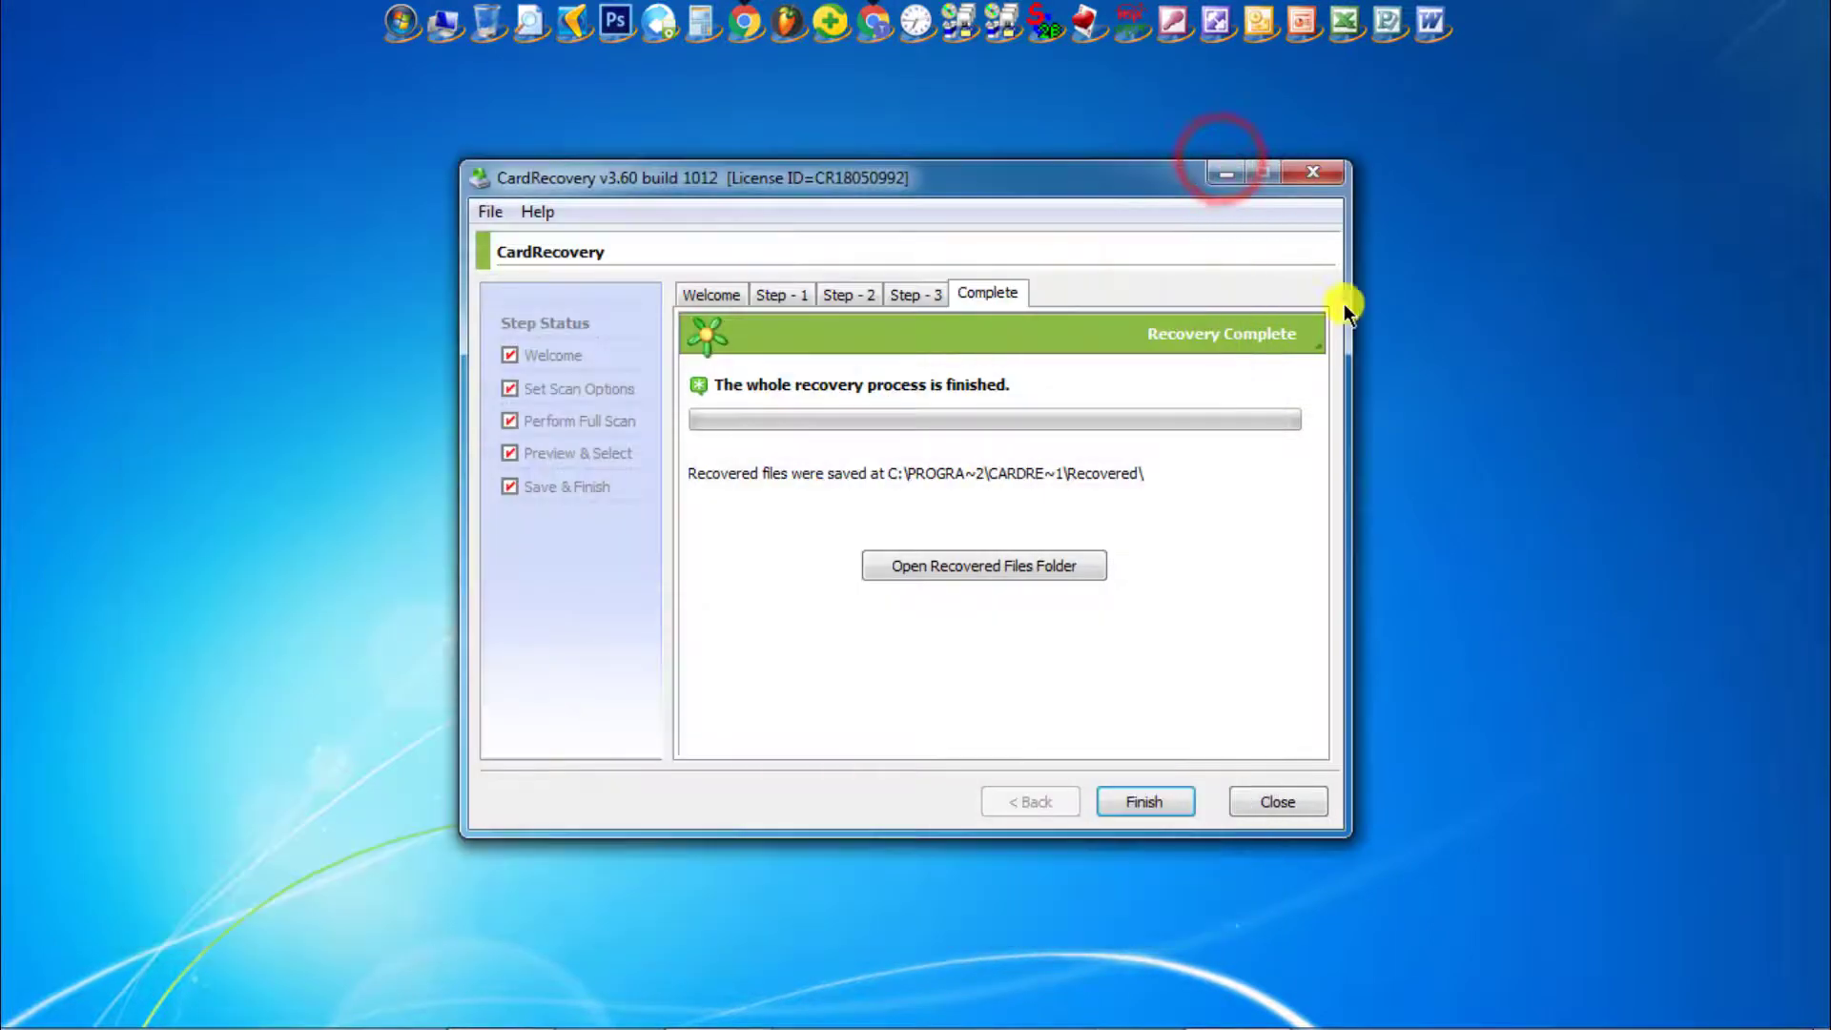
click(1164, 800)
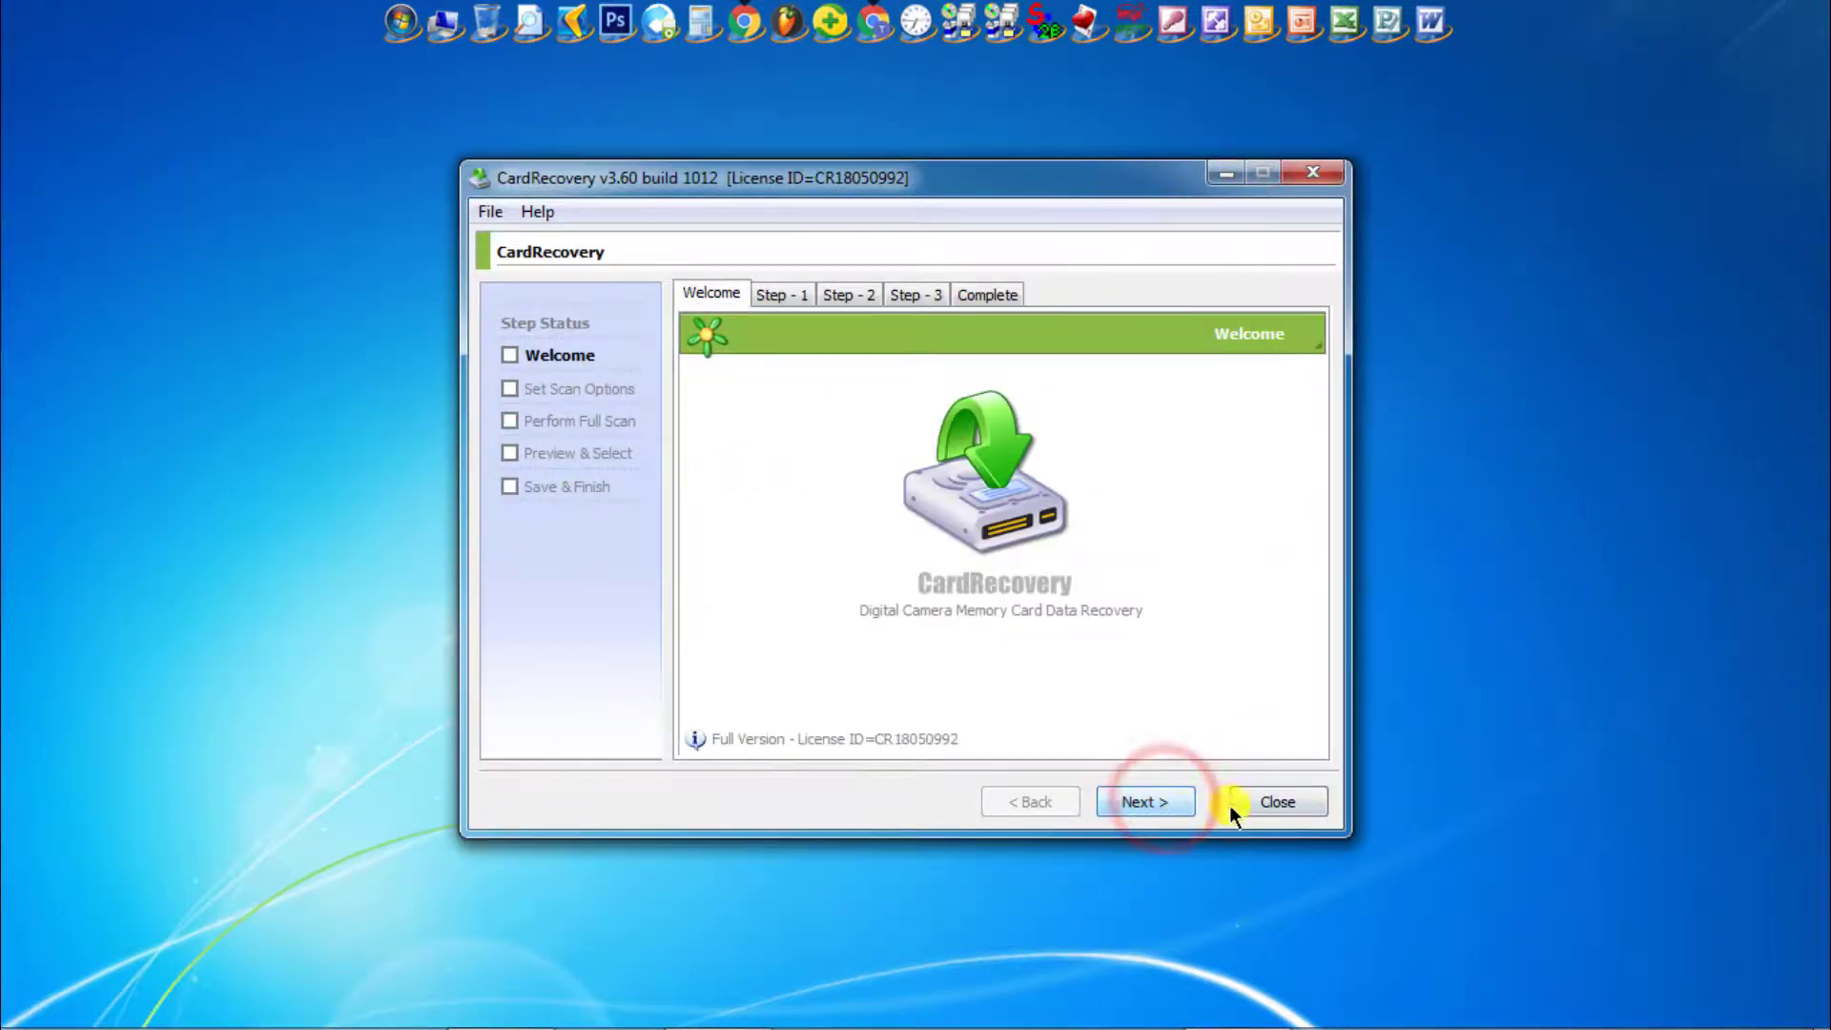
click(1286, 802)
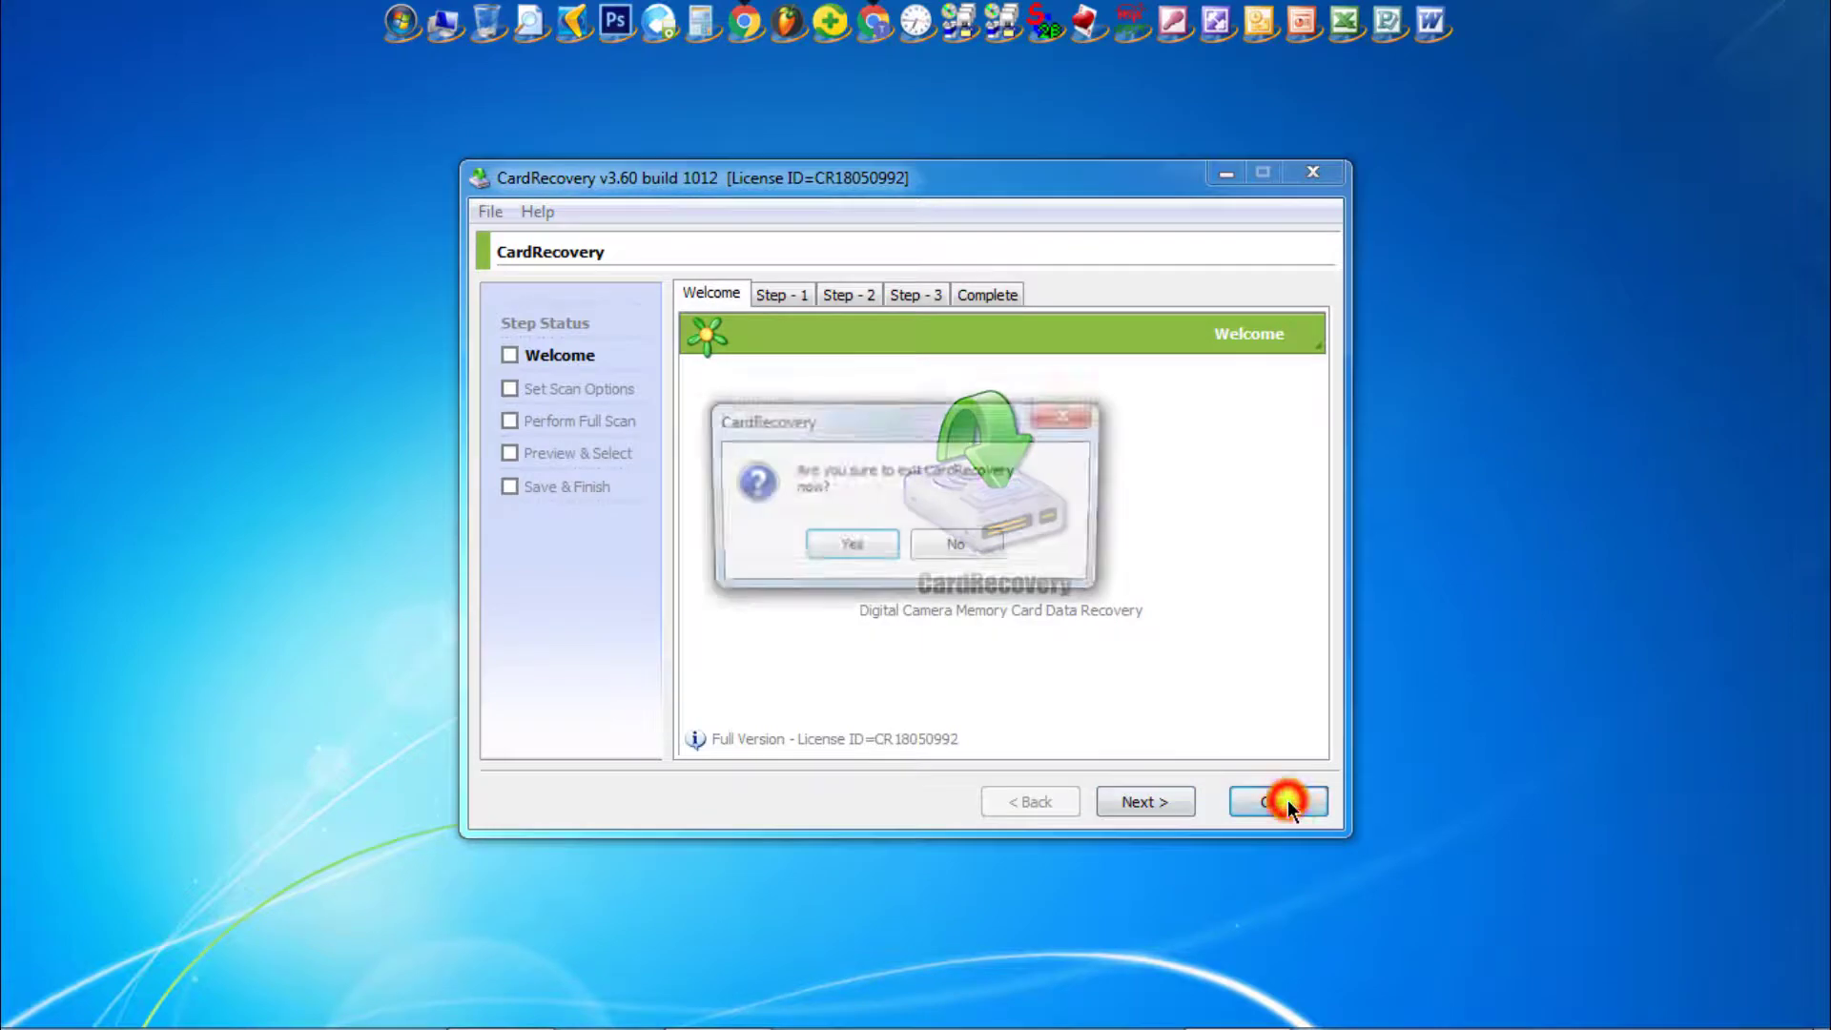
click(861, 557)
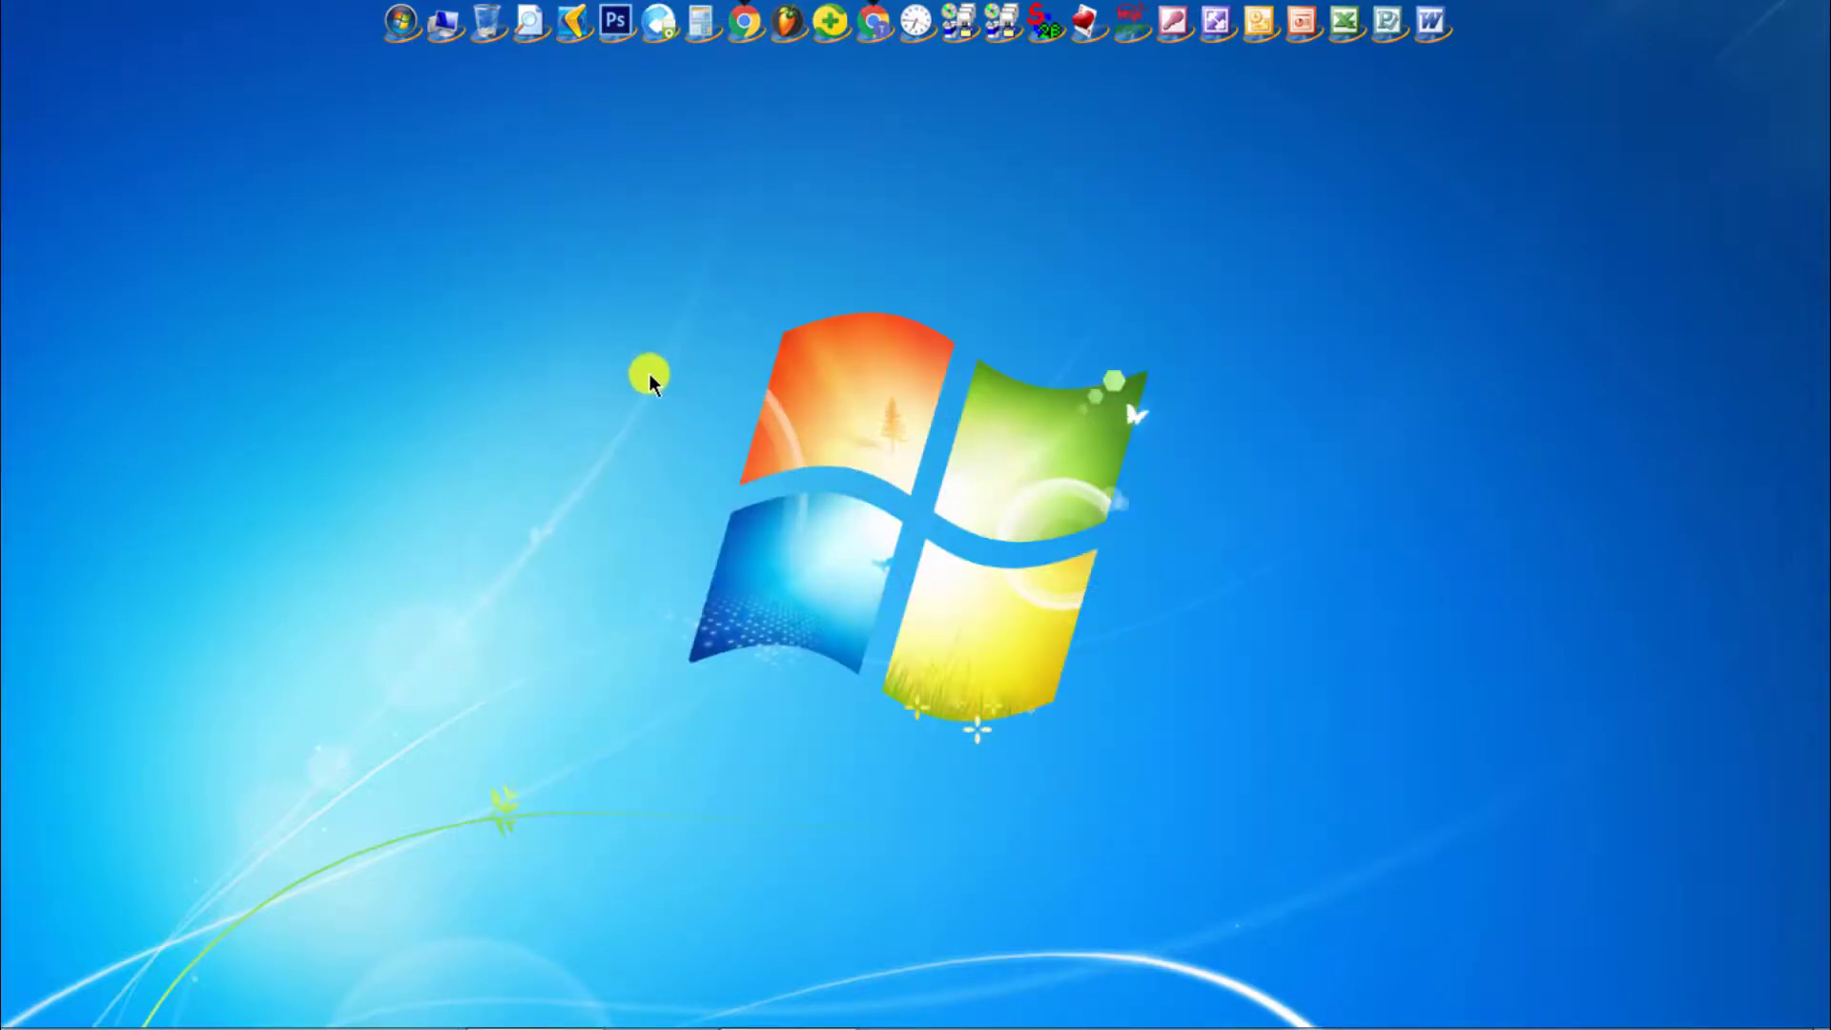
Open the Recovered folder under Local Disk (C:), Program Files (x86), CardRecovery, and look through its pictures
click(443, 23)
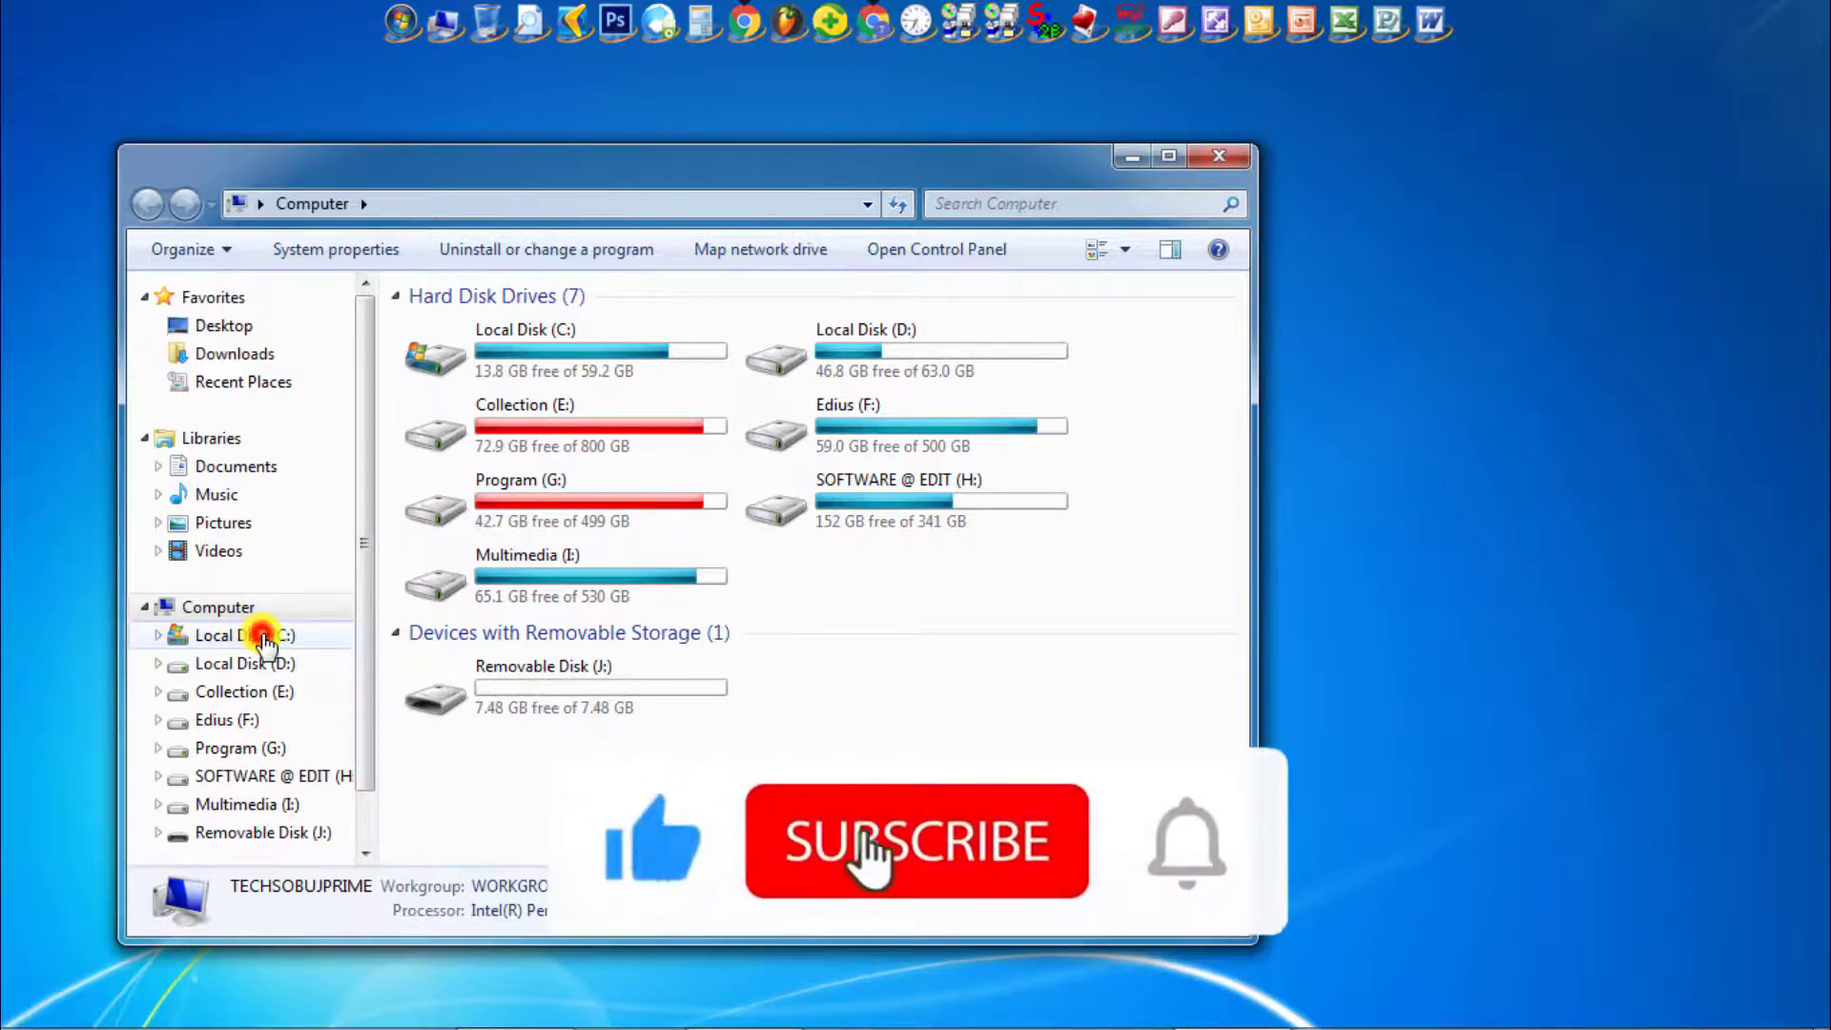
click(264, 637)
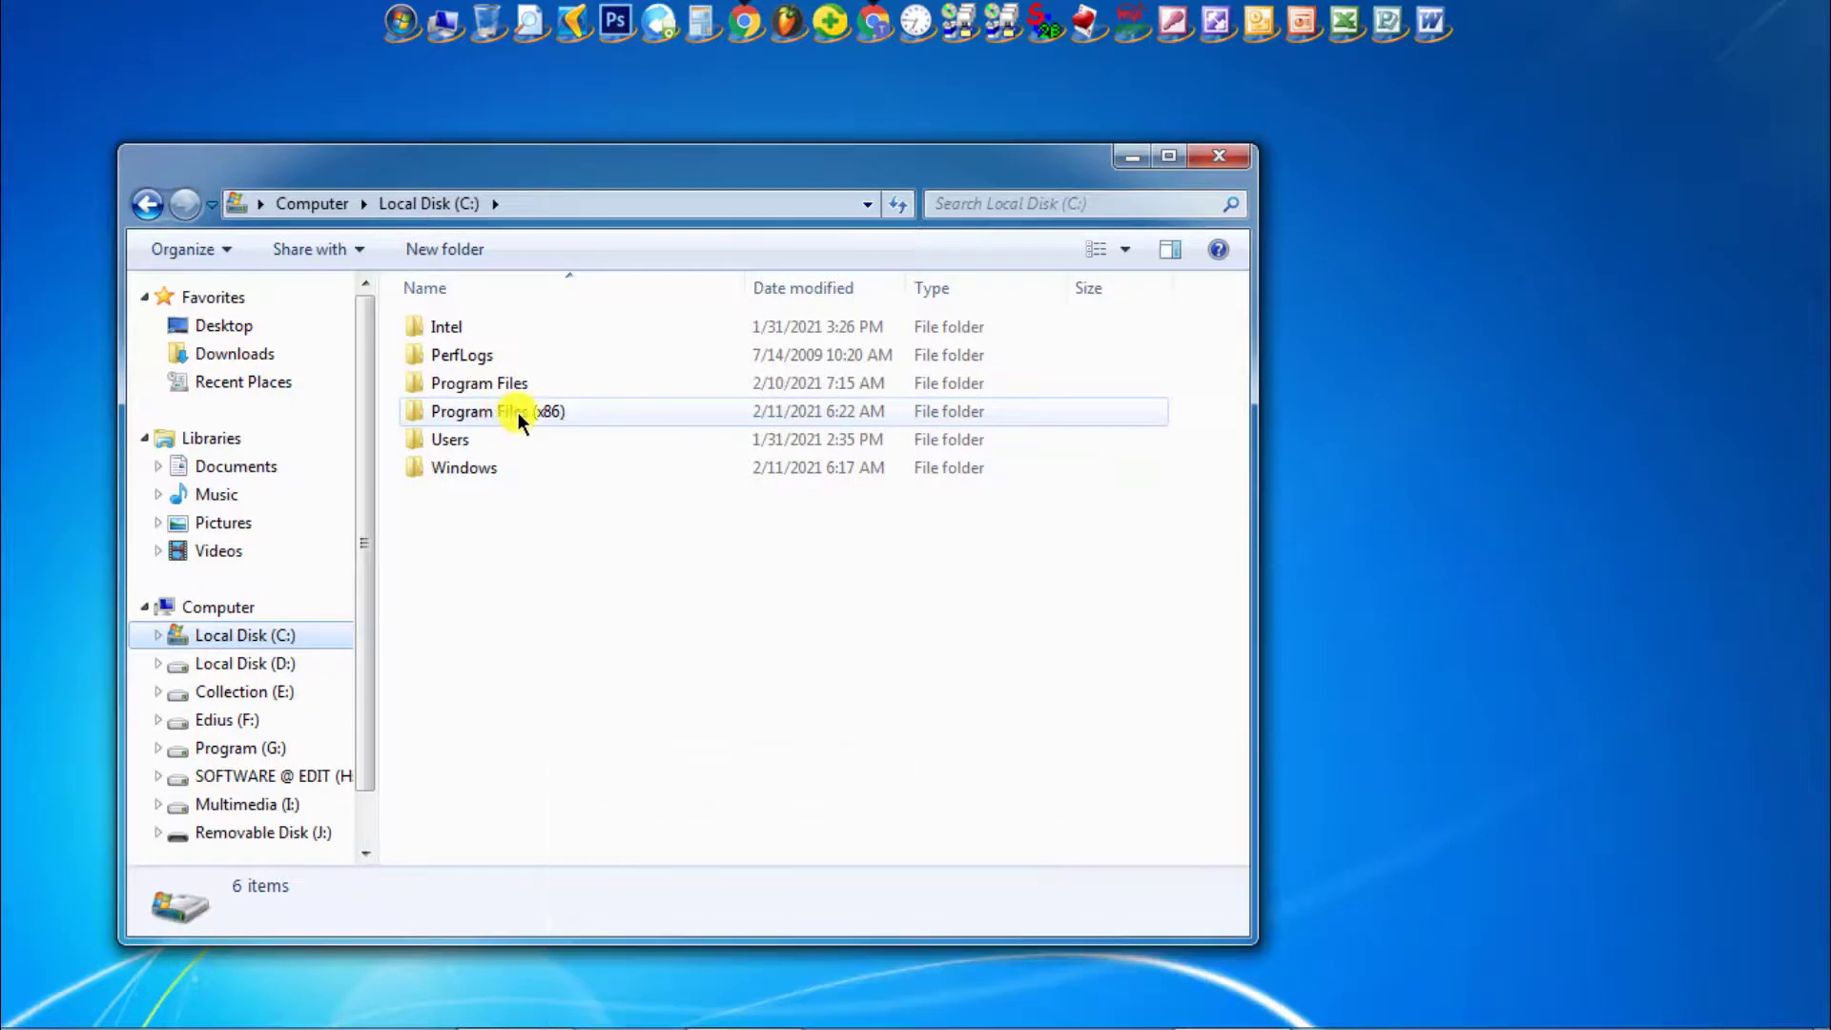
double_click(483, 412)
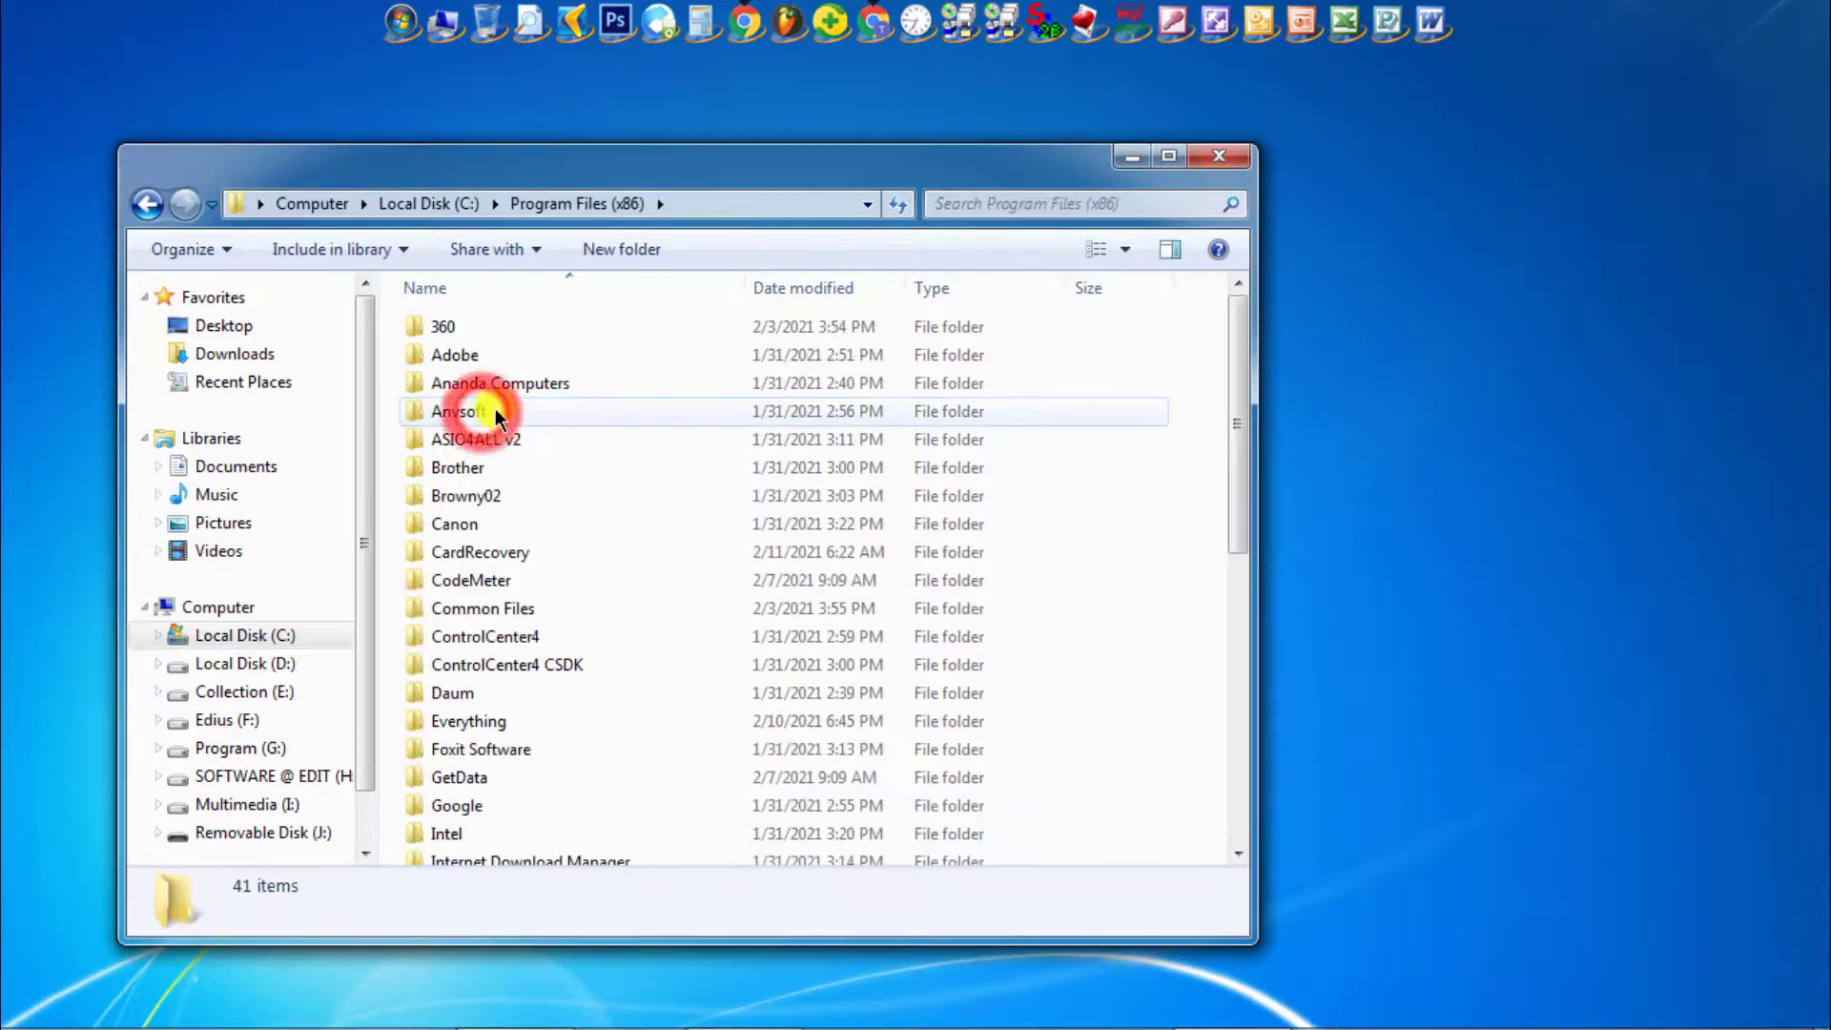
double_click(469, 553)
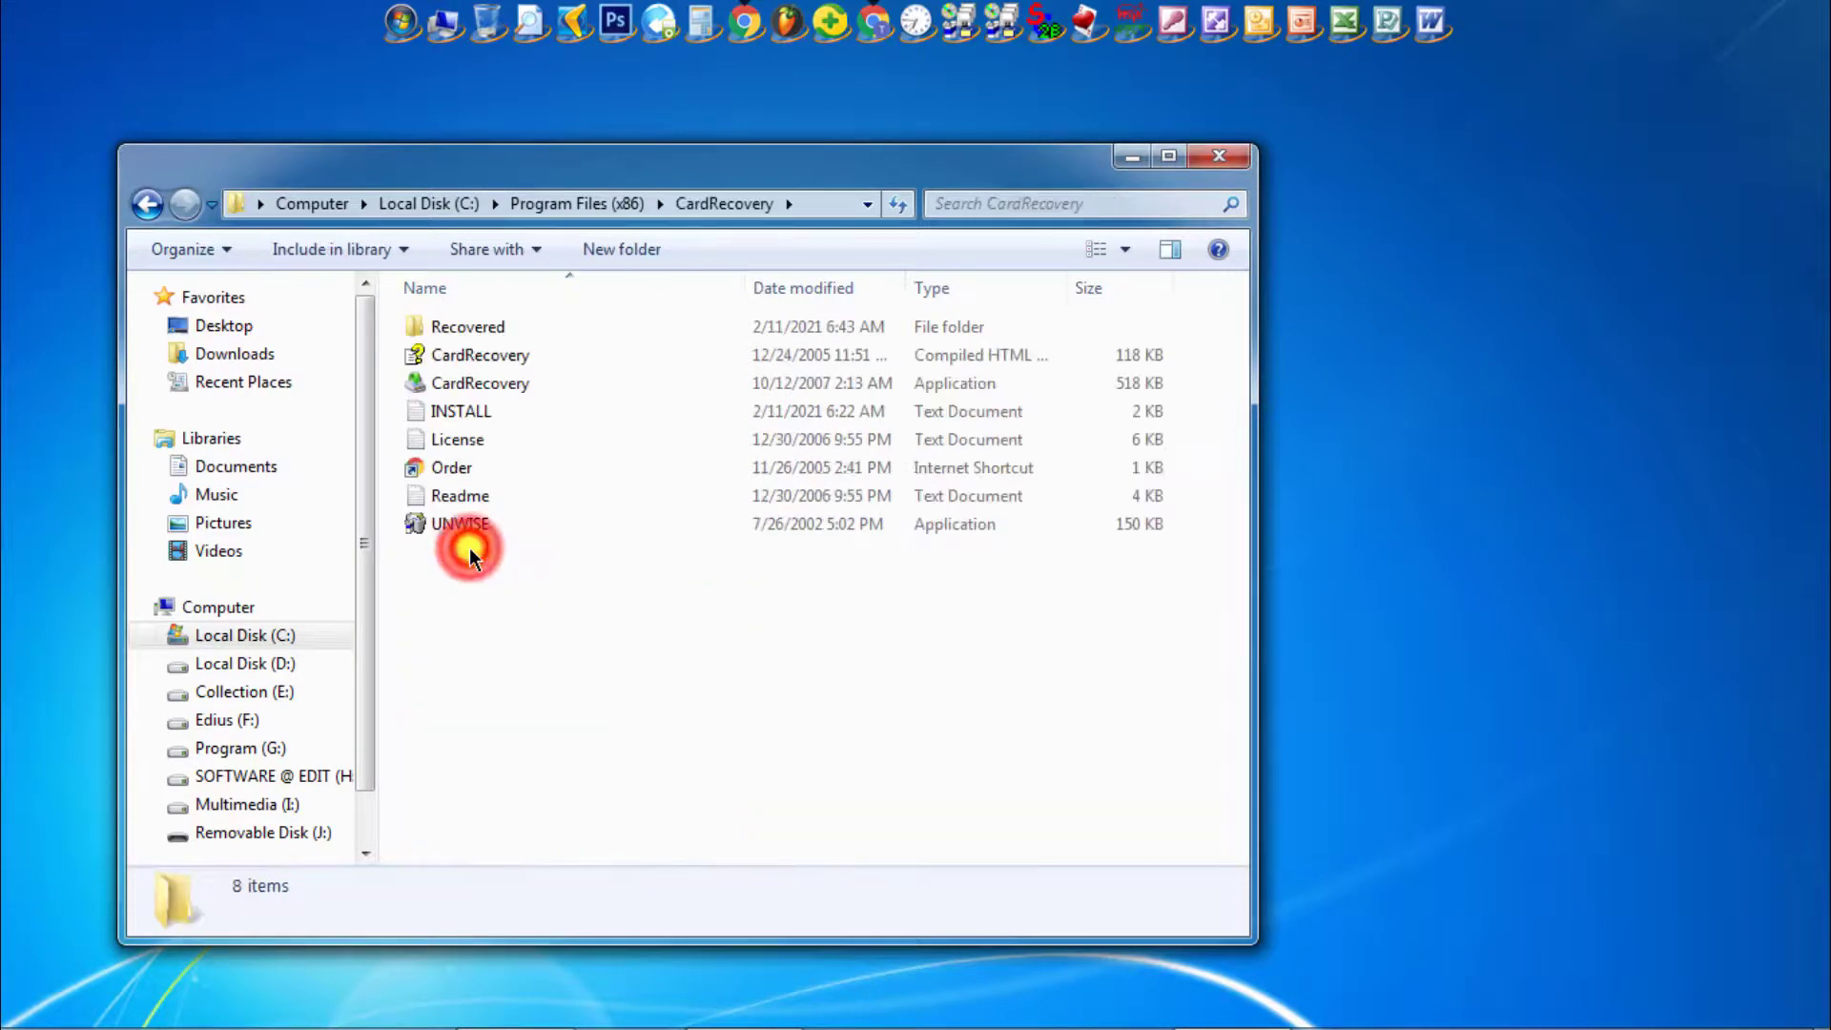
double_click(482, 328)
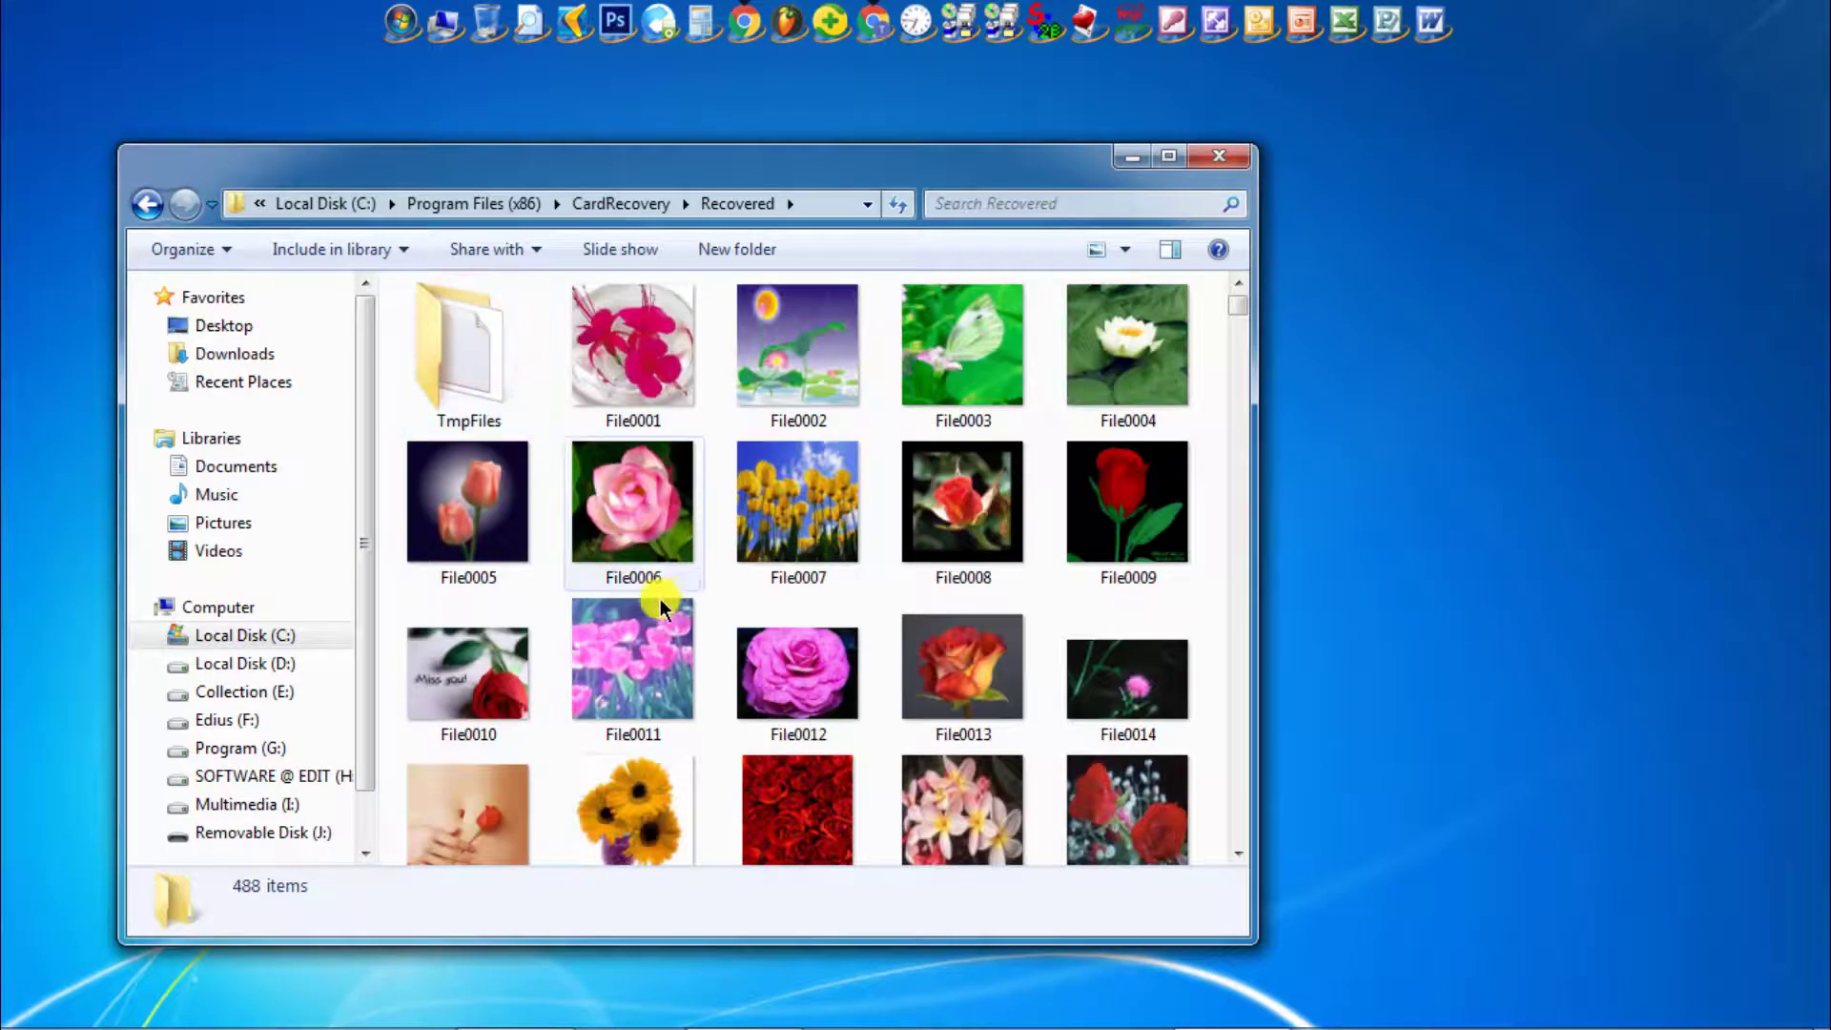
scroll(703, 580, down, 10)
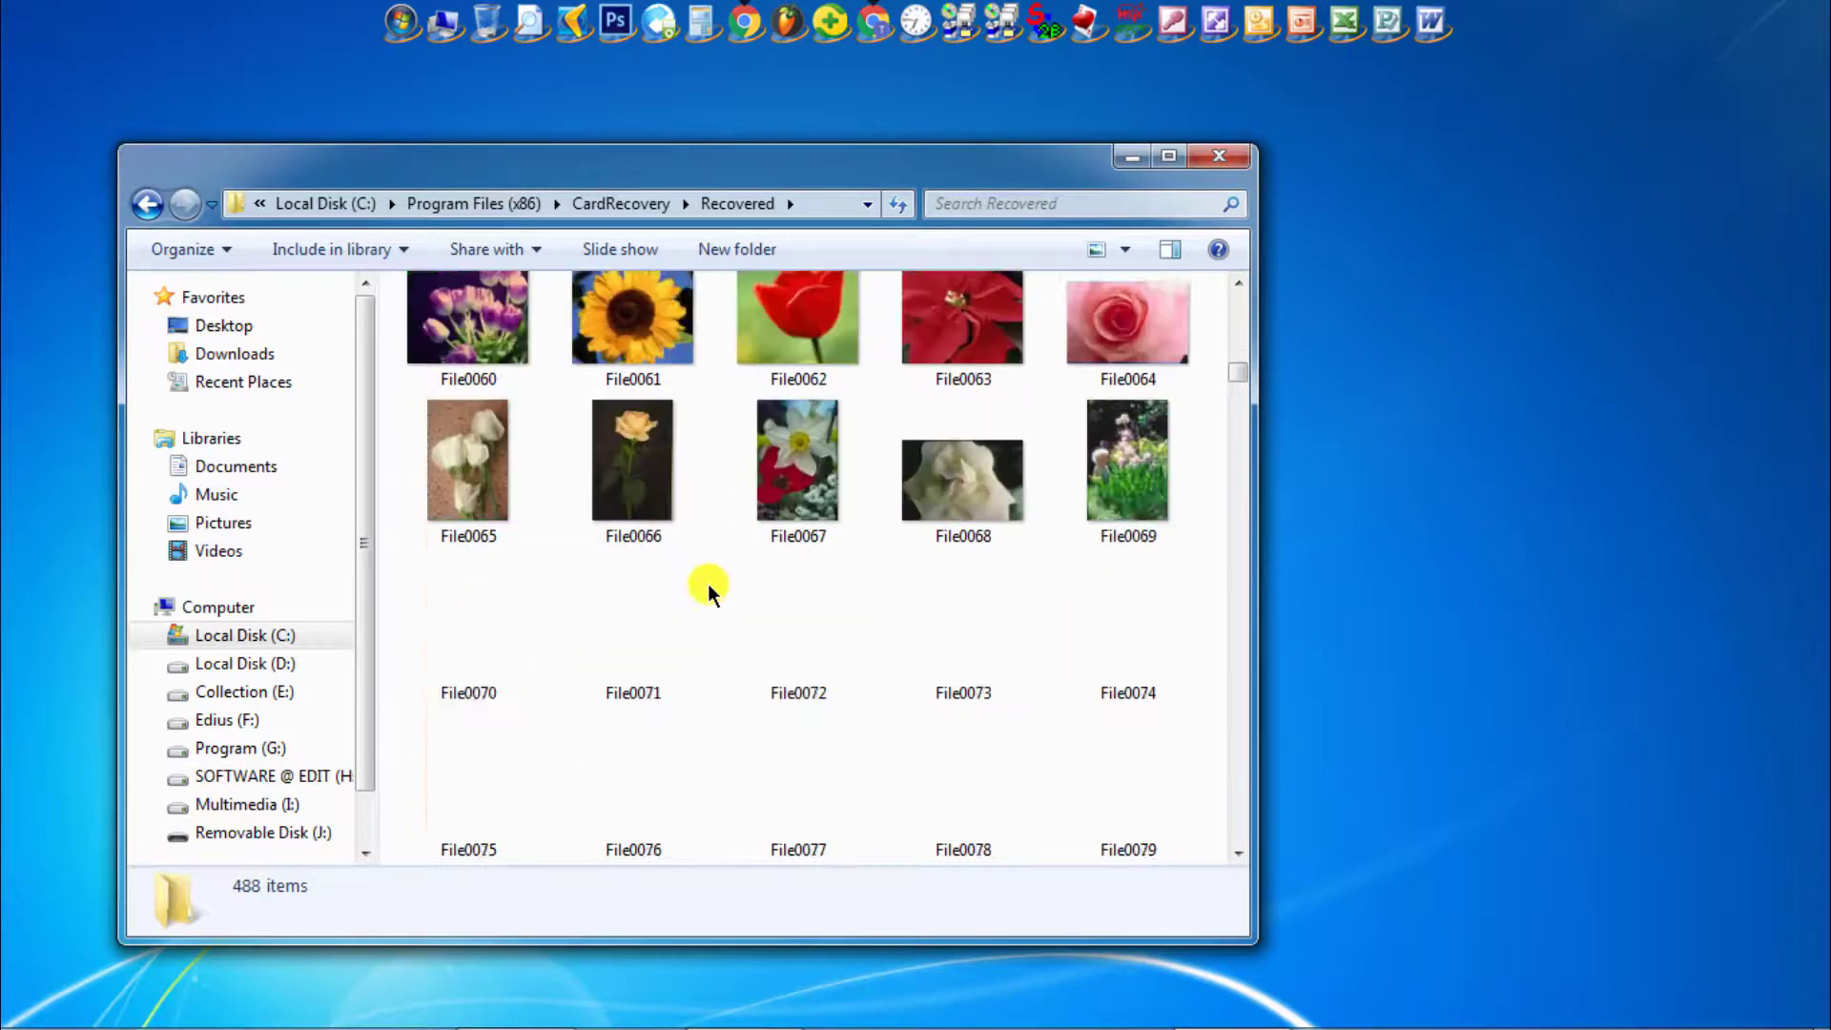
scroll(708, 583, down, 20)
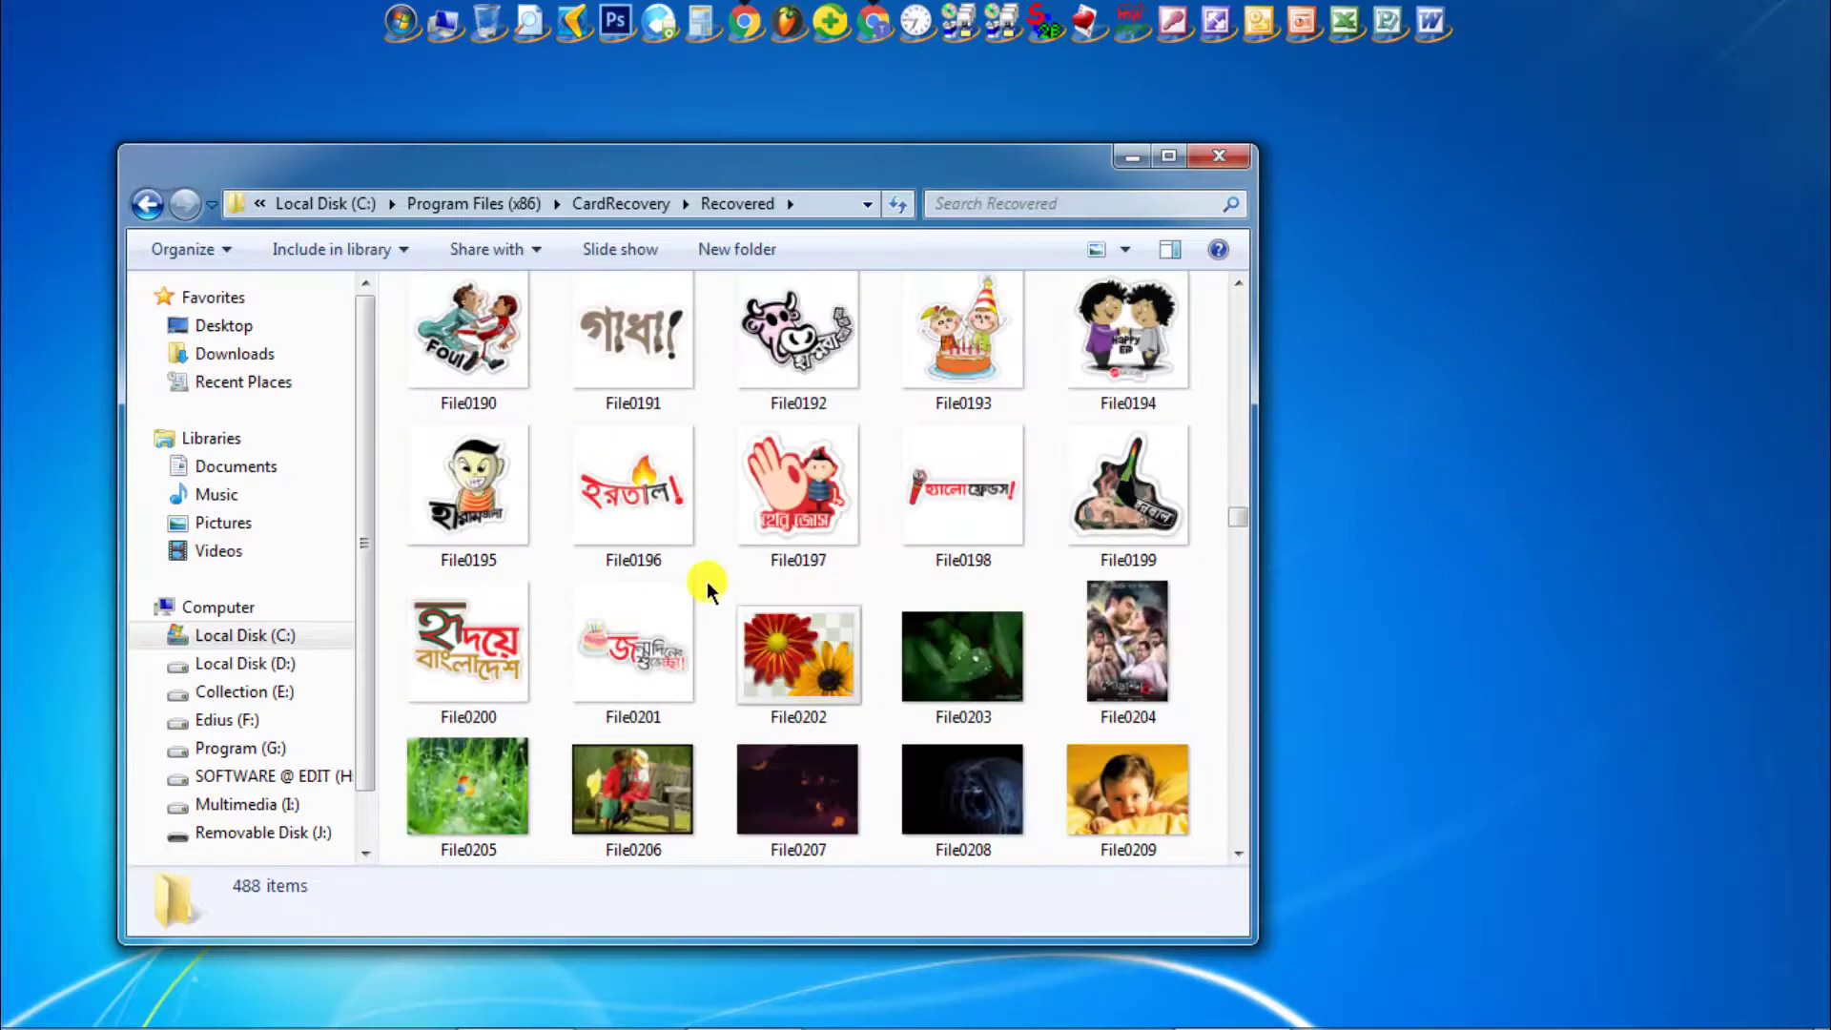
scroll(706, 581, down, 20)
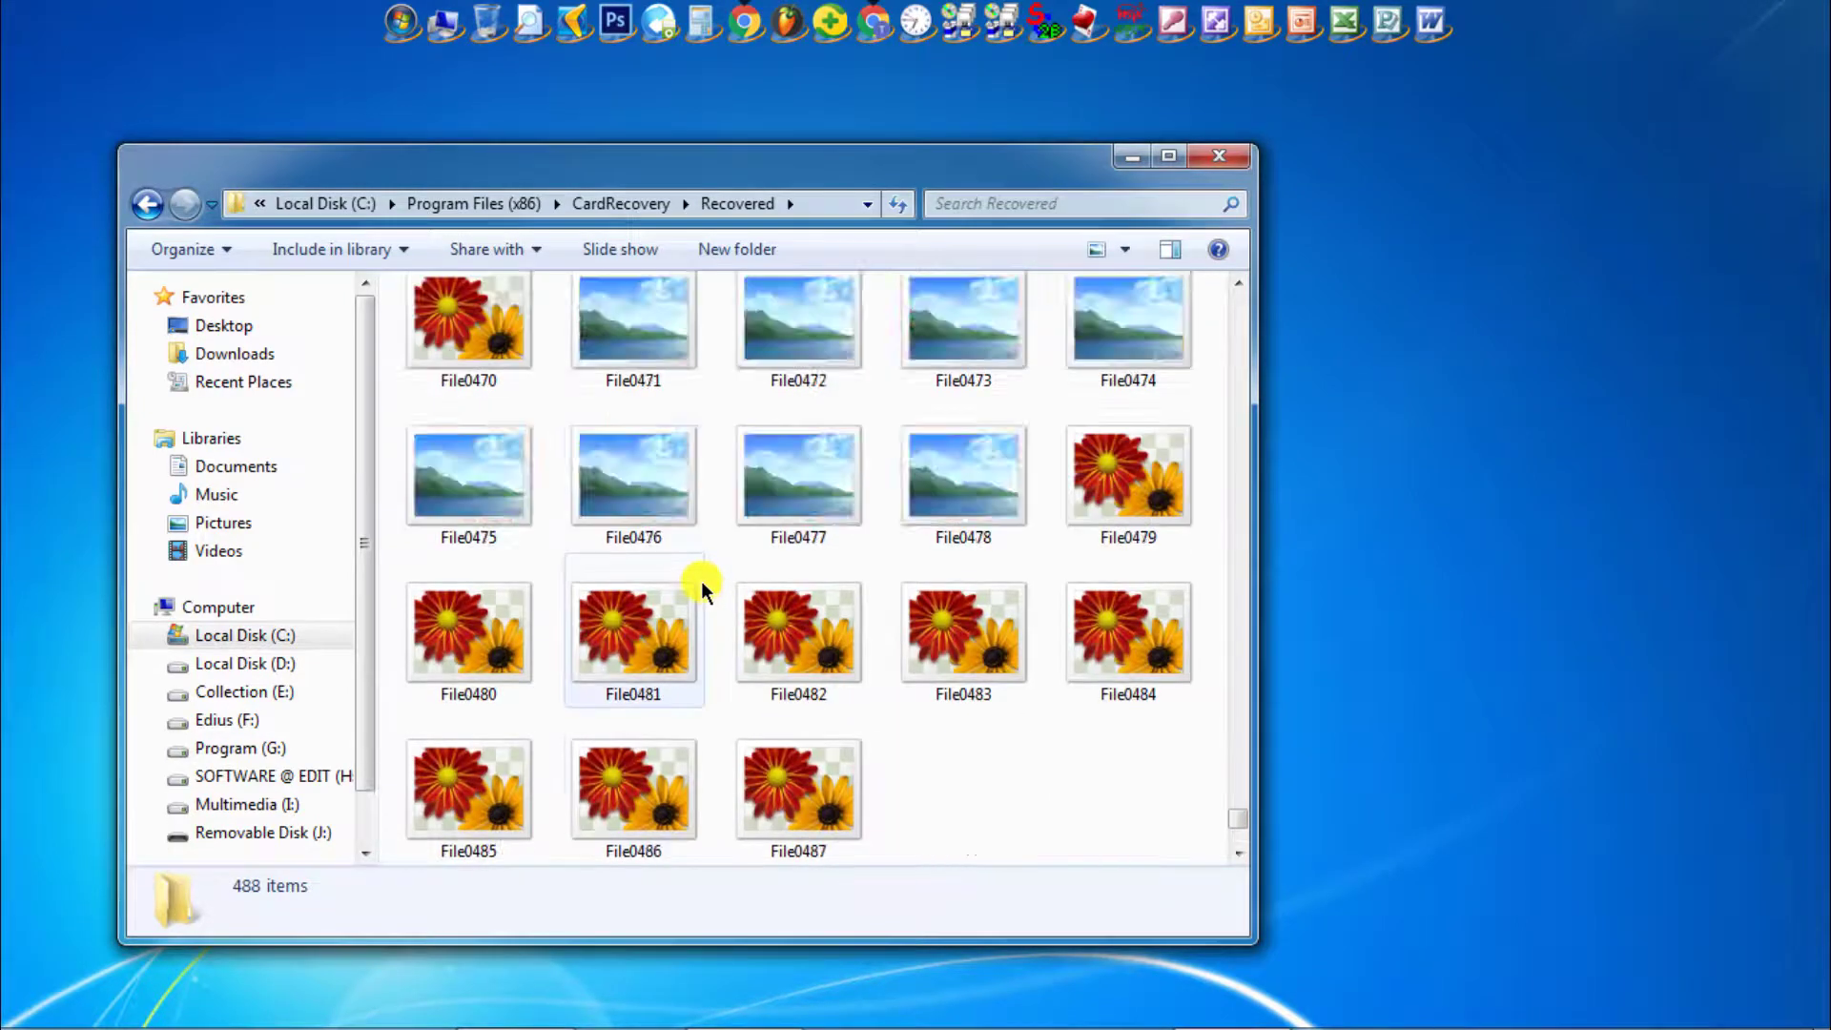
scroll(699, 581, up, 5)
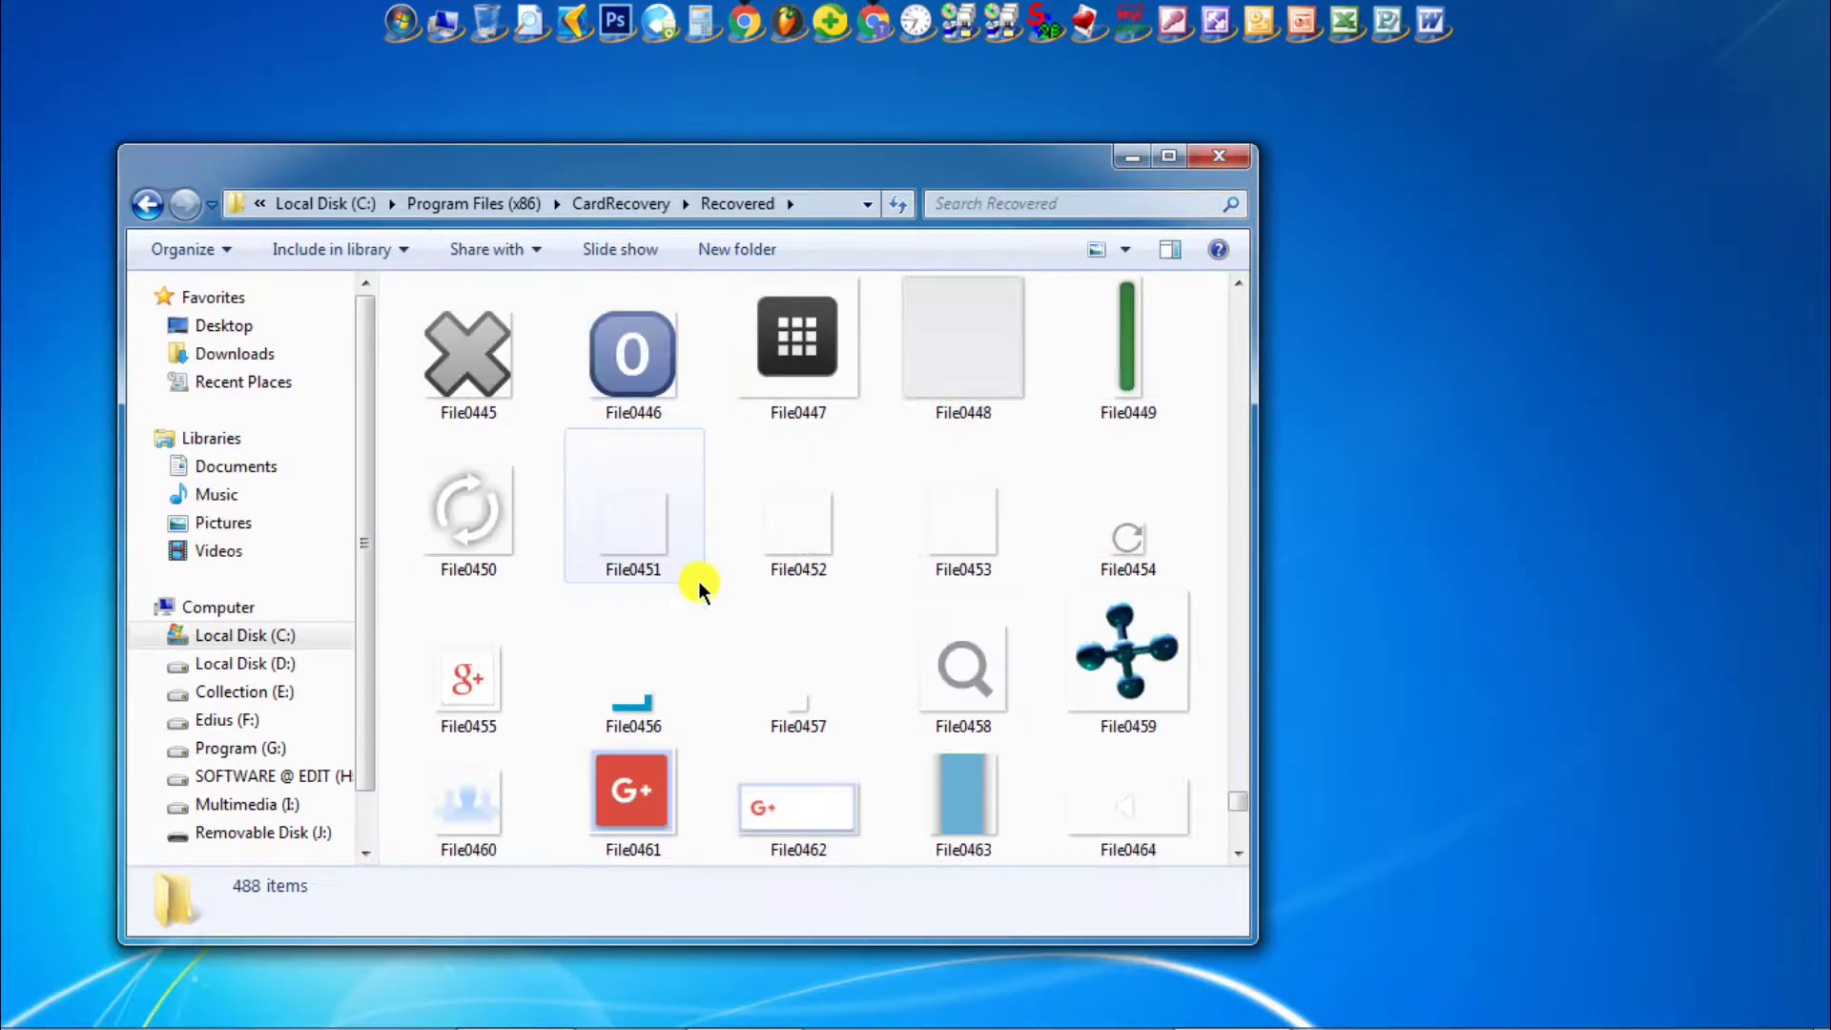
scroll(698, 581, up, 20)
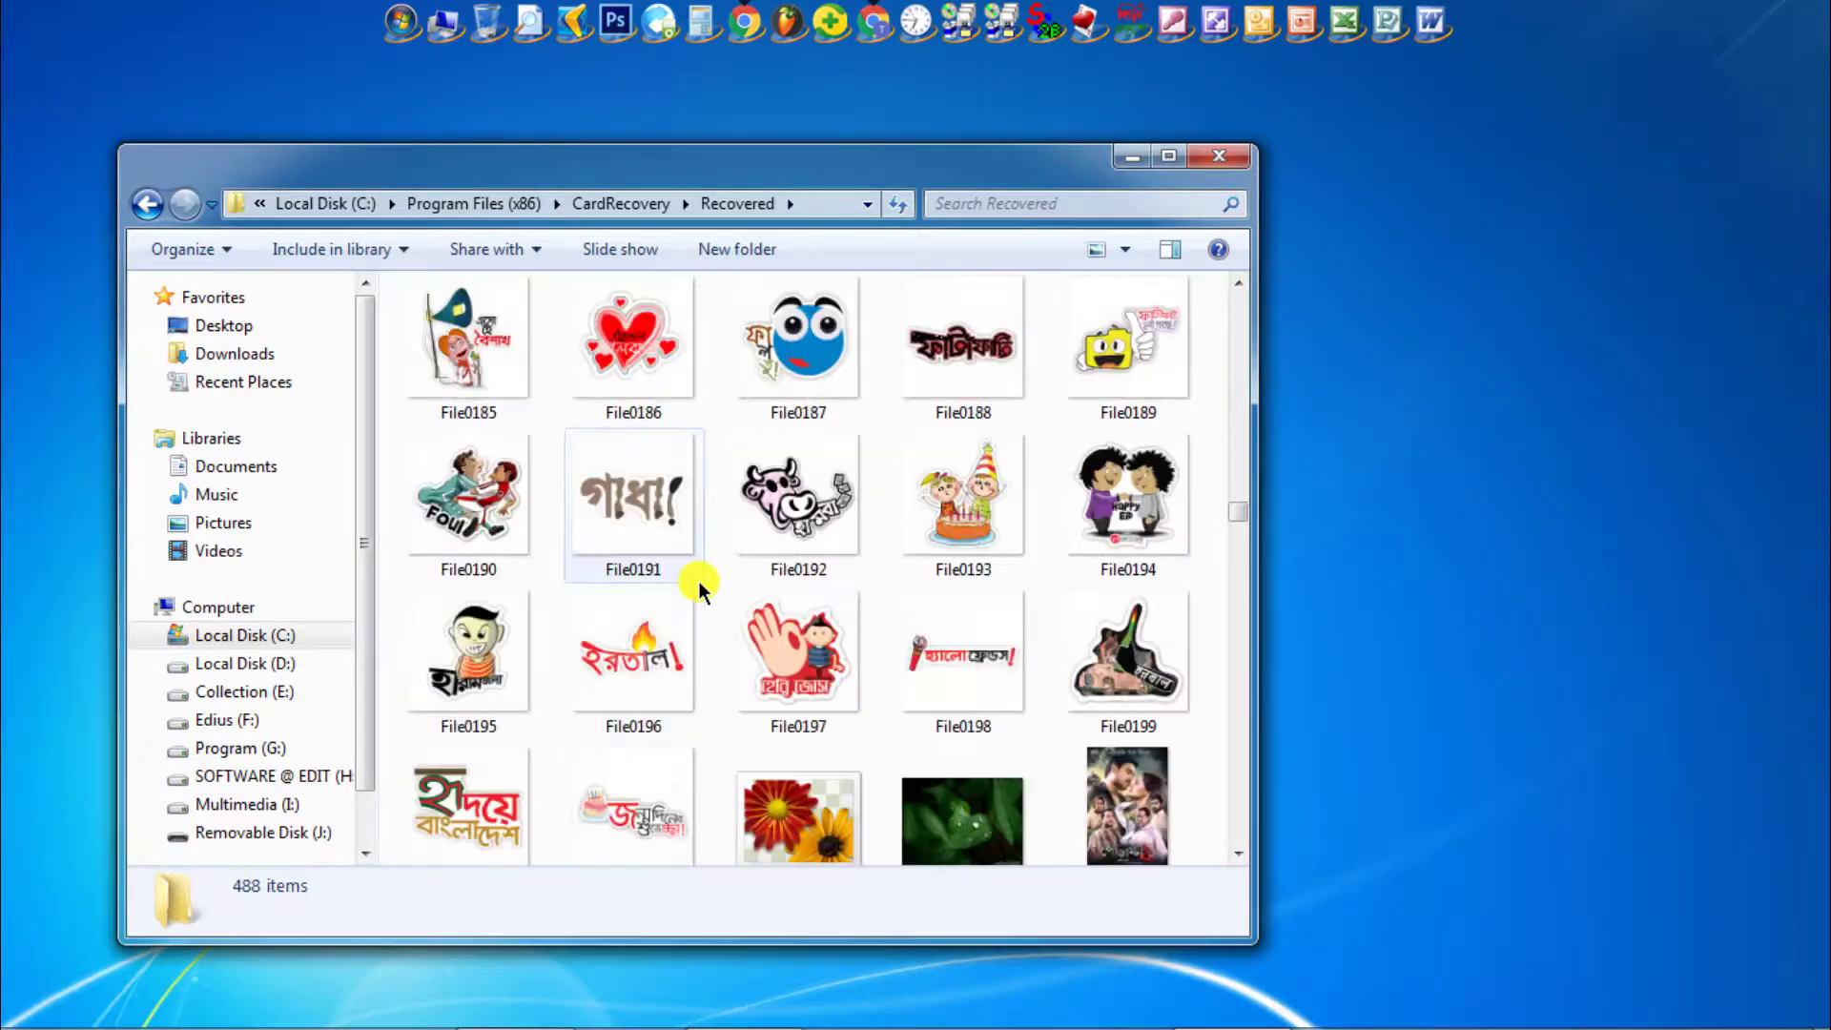
scroll(699, 581, up, 20)
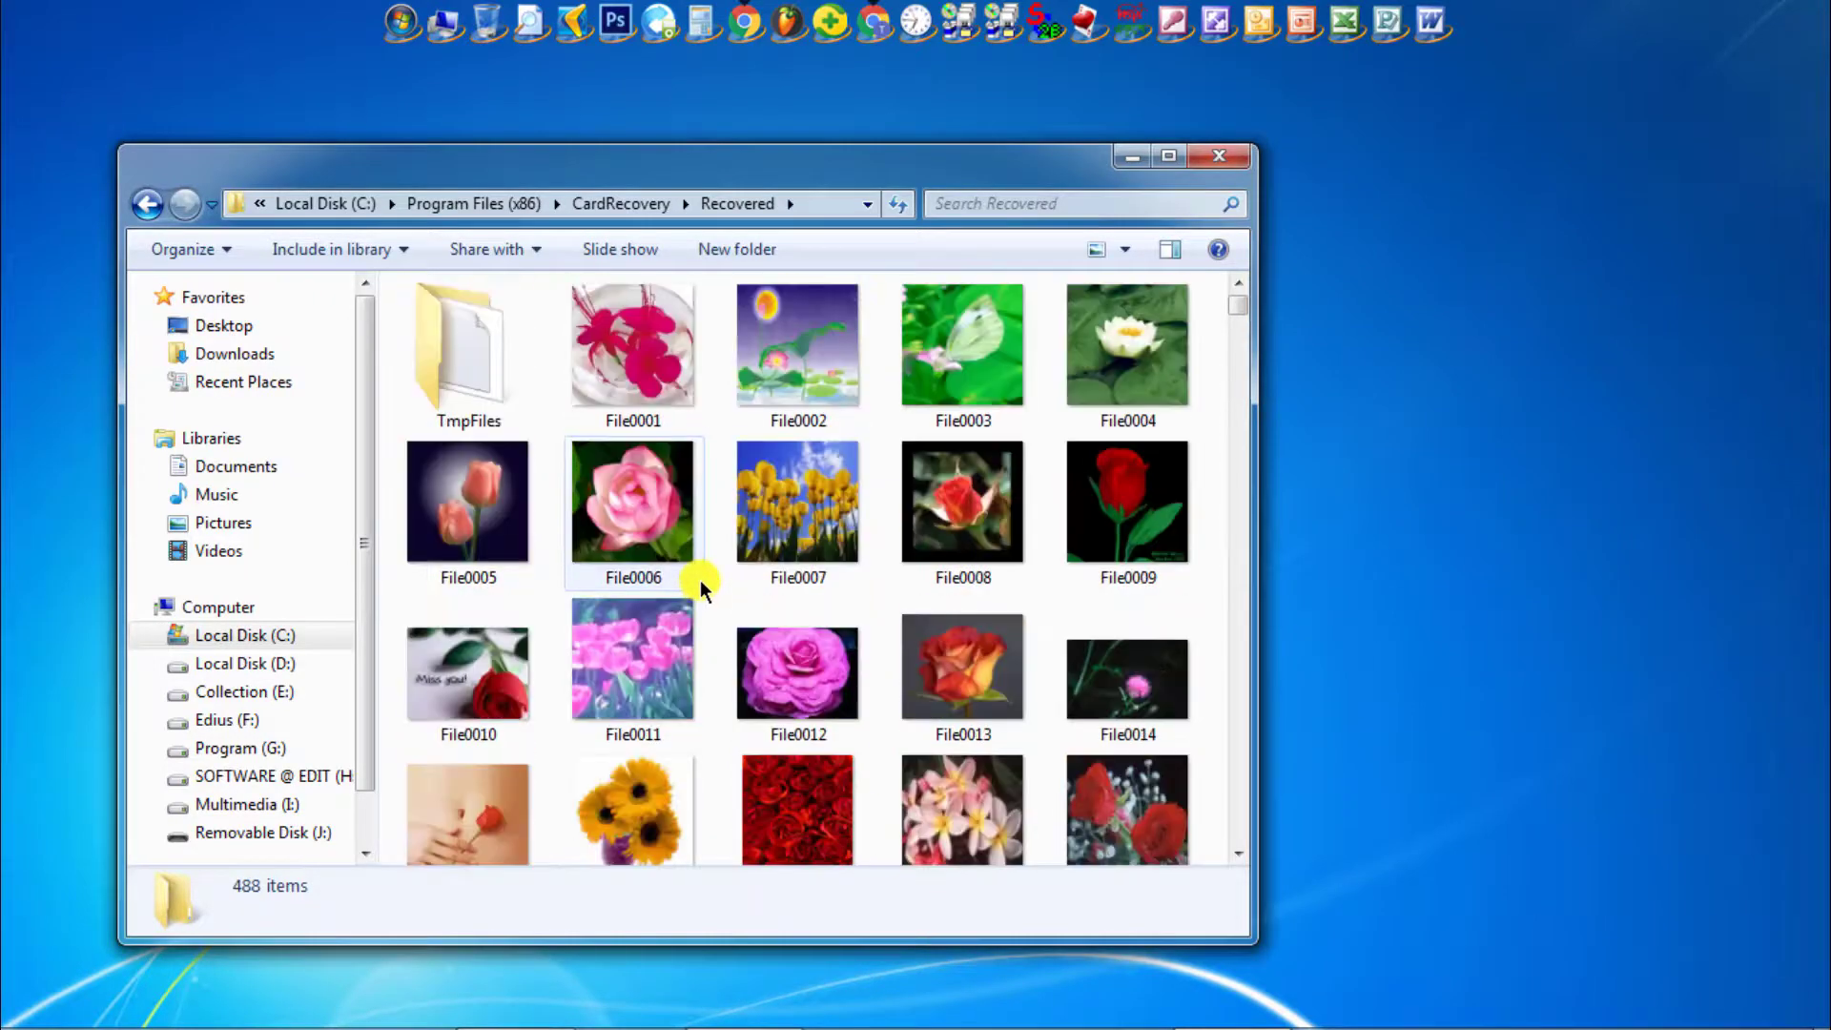